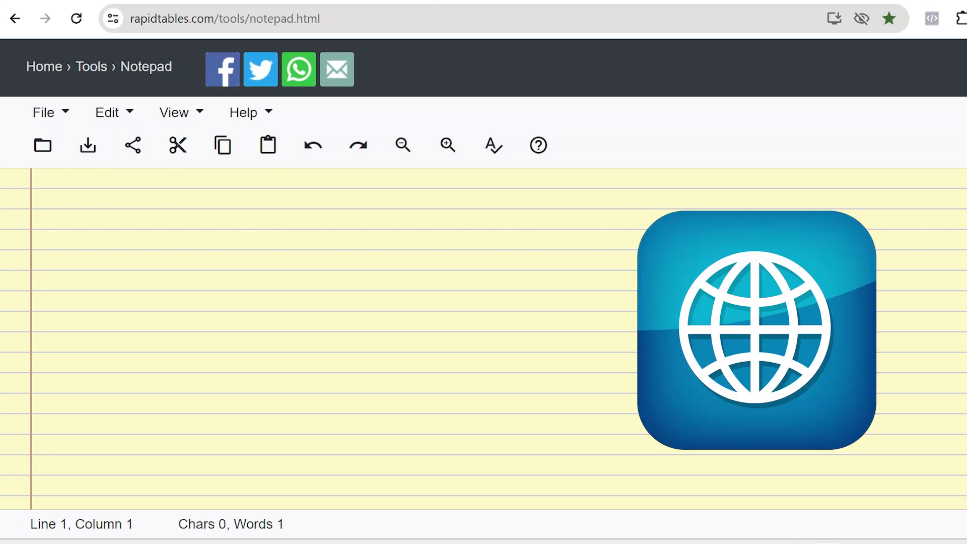
Start the campaign checklist in the notepad with "Website" and "keywords" as separate entries spaced by blank lines.
text(Website)
text(keywords)
key(Return)
key(Return)
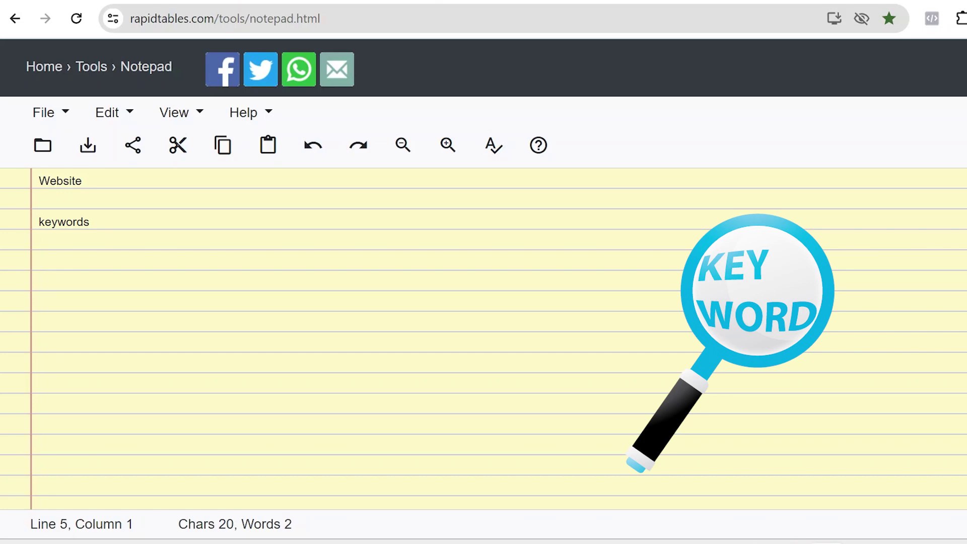
Add the lines "targeting conditions : location , budget , bidding" and "time period : start - End" to the checklist.
text(tar)
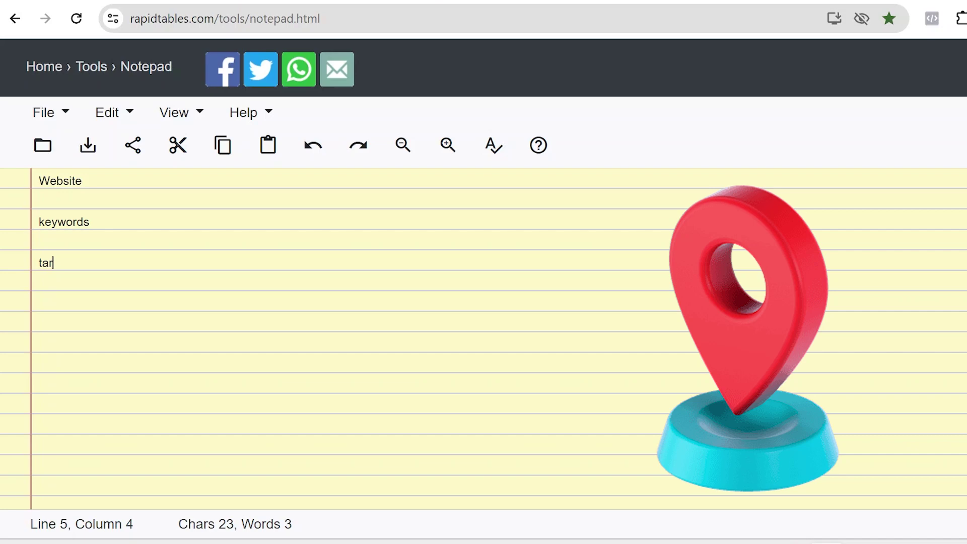
text(geting conditions : )
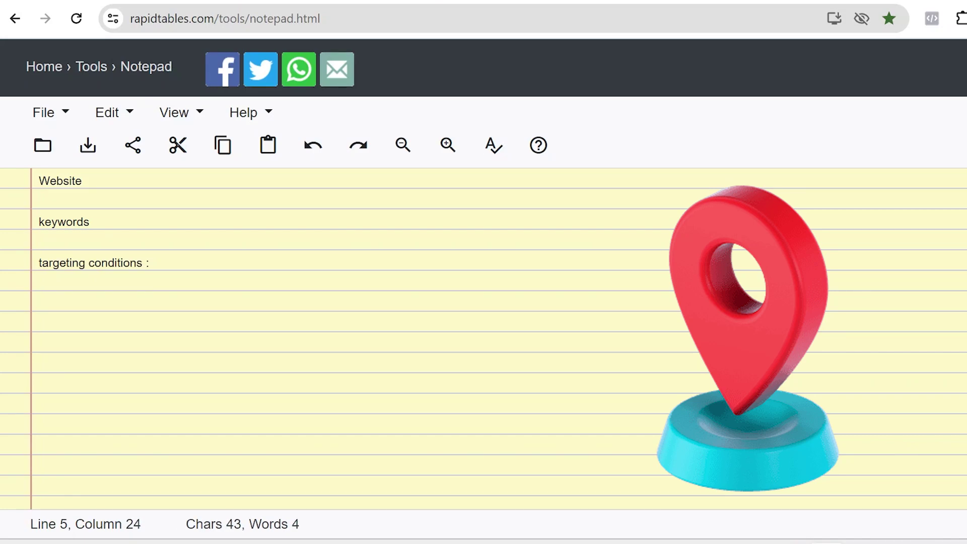
text(location , budget)
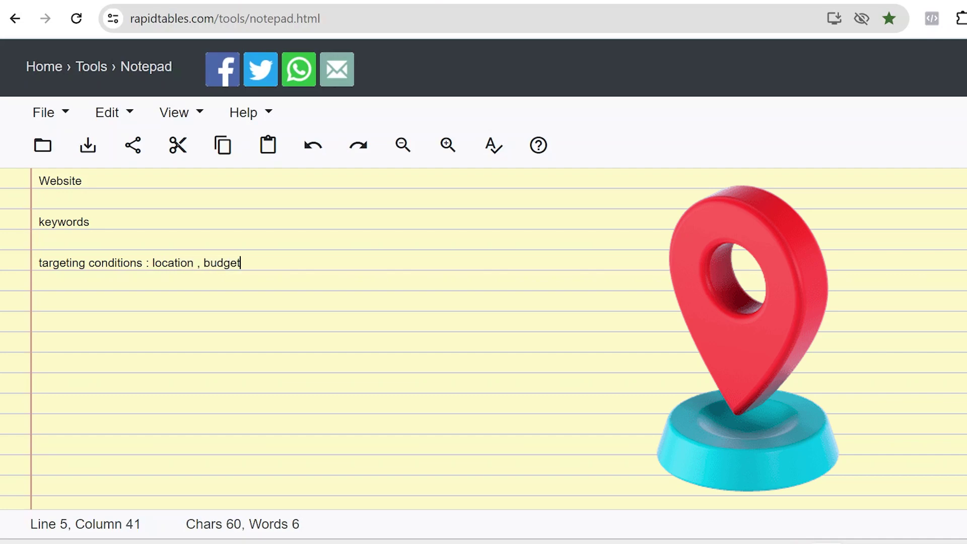
text( , bidding)
key(Return)
key(Return)
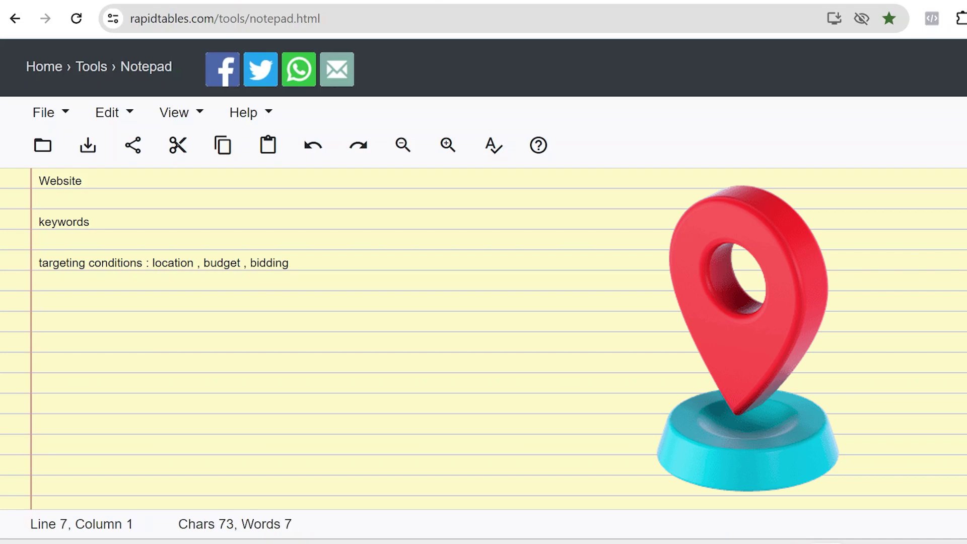
text(time period )
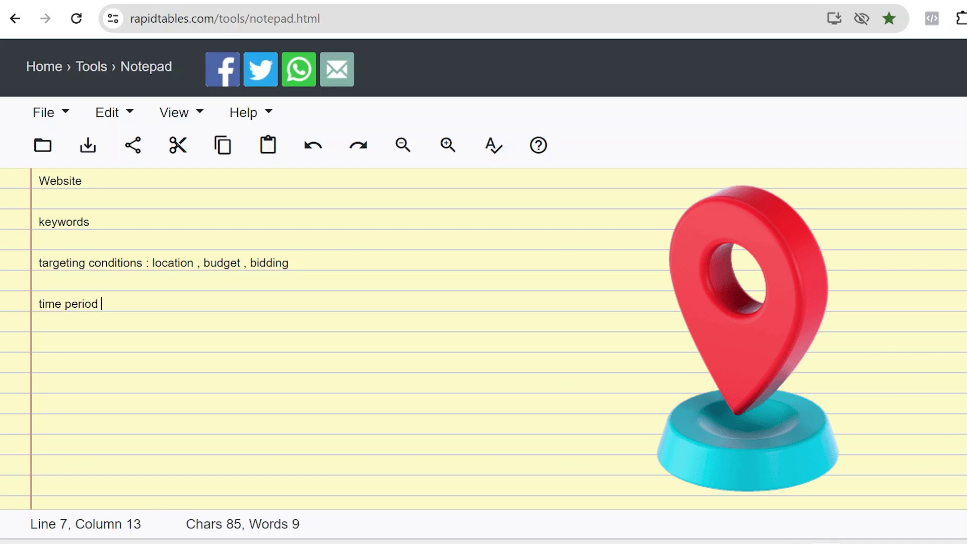
text(: start - End)
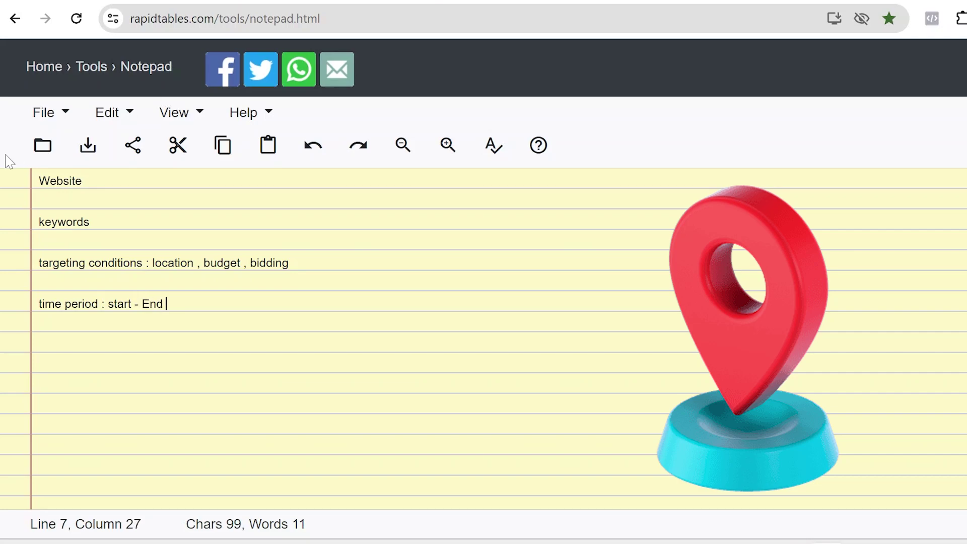
drag(39, 181, 166, 303)
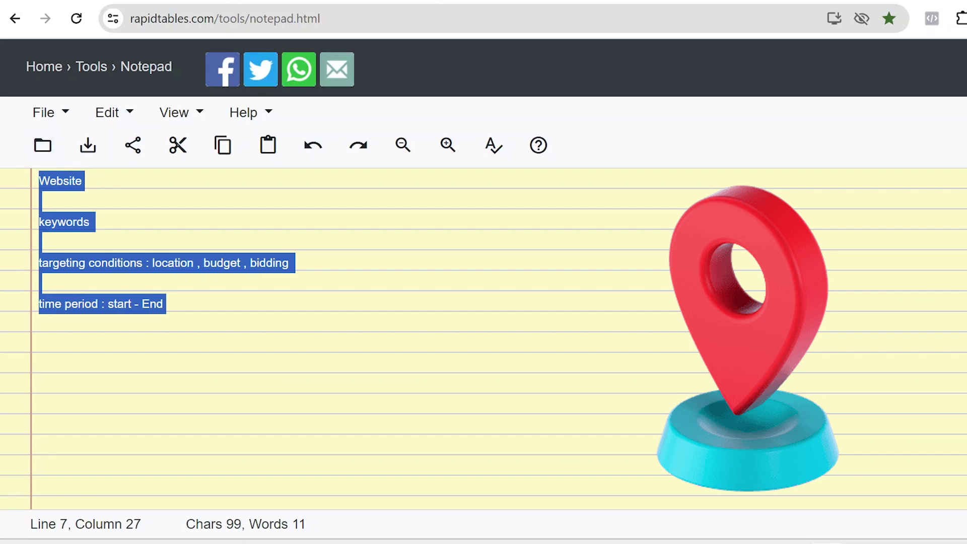
key(Right)
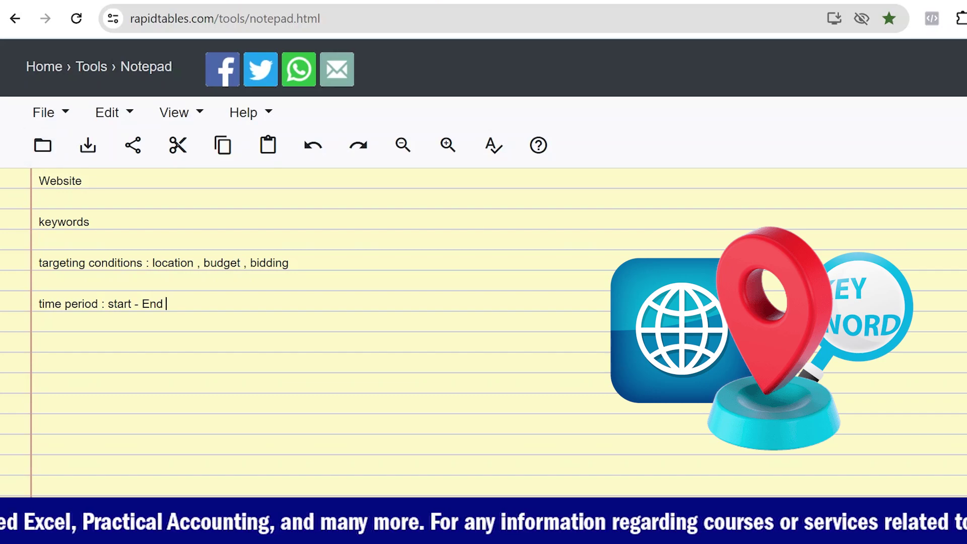
key(ctrl+a)
click(166, 303)
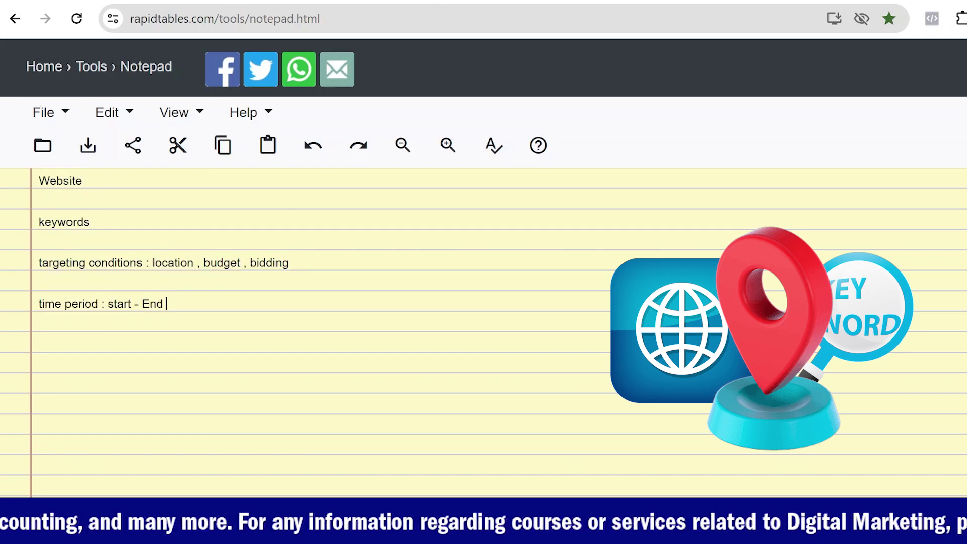
key(ctrl+a)
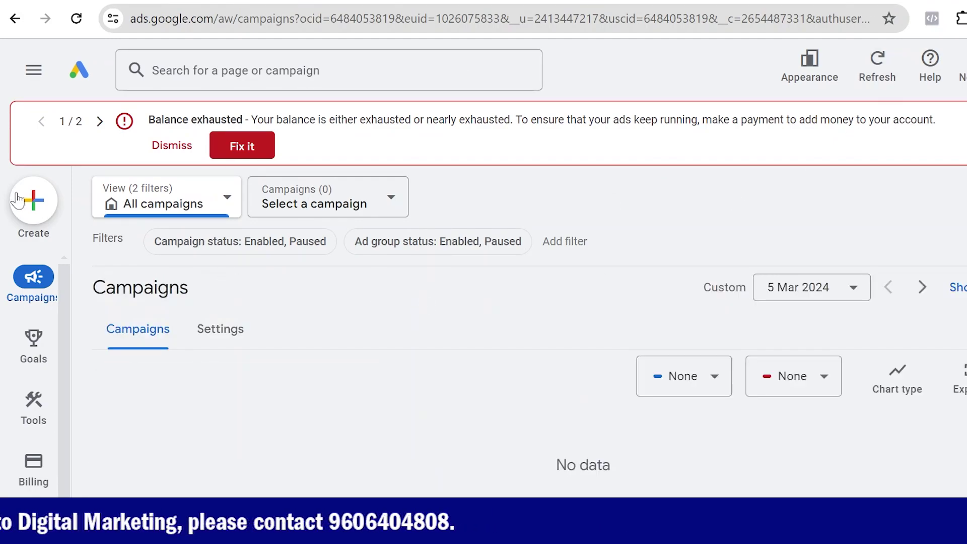
Start creating a new campaign in Google Ads and dismiss the exhausted balance notice.
click(34, 216)
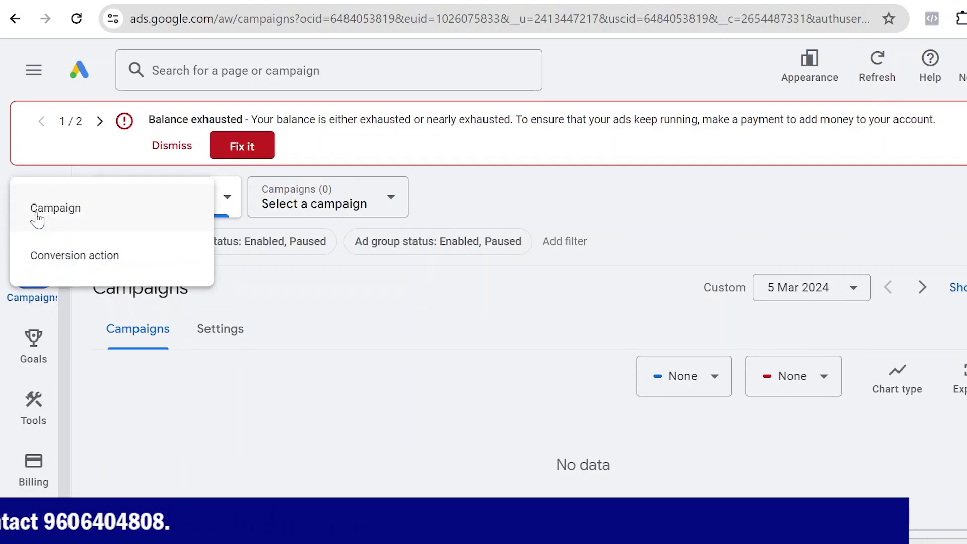
click(80, 216)
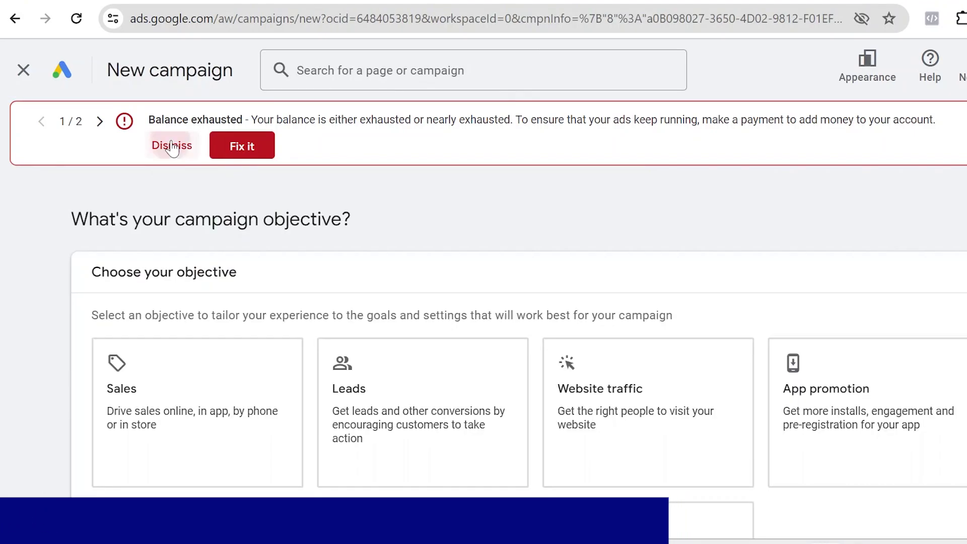
click(171, 146)
Choose Website traffic as the objective of the new campaign.
scroll(270, 322, down, 3)
scroll(218, 334, up, 3)
scroll(350, 309, down, 3)
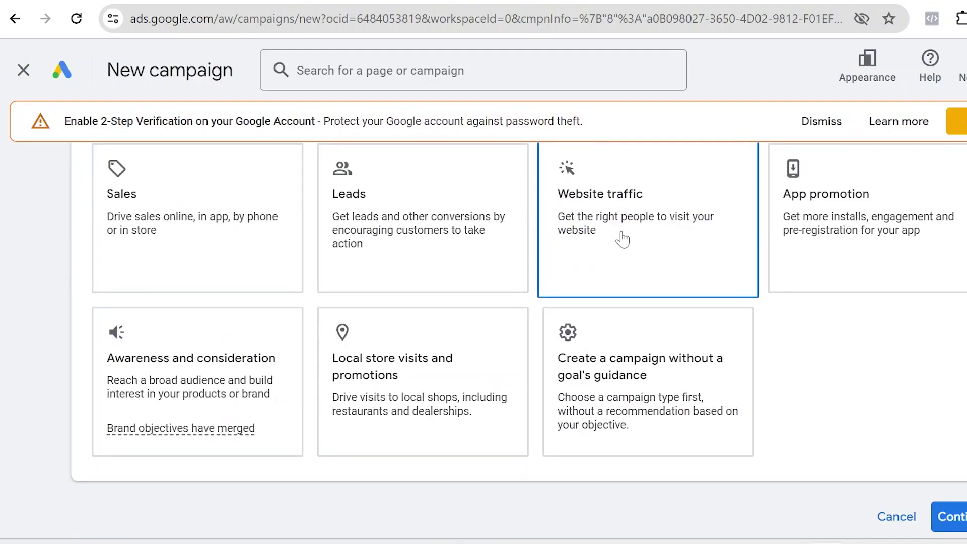
scroll(199, 280, up, 3)
scroll(548, 281, down, 3)
click(585, 255)
Select Search as the campaign type for driving website traffic with text ads.
scroll(584, 255, down, 2)
scroll(589, 389, down, 8)
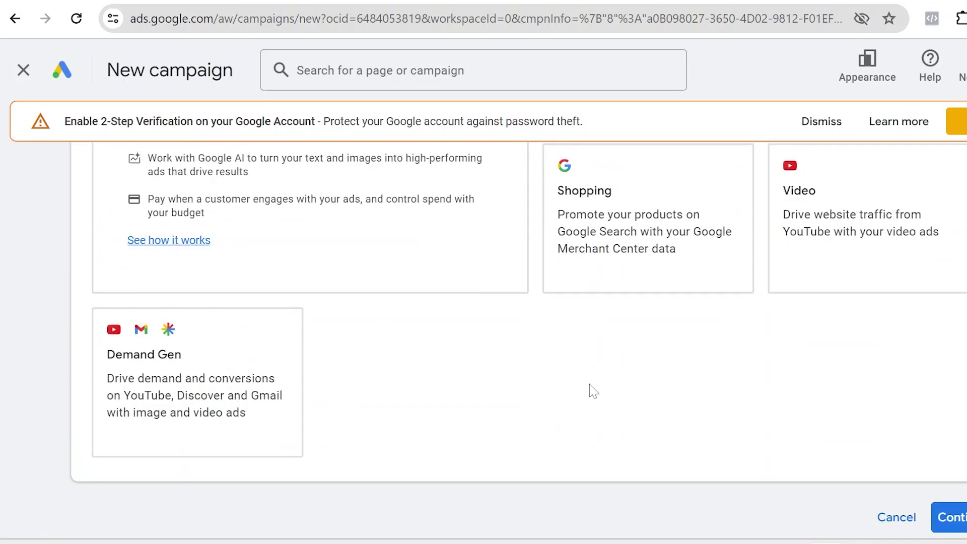
scroll(590, 388, up, 3)
scroll(597, 358, up, 2)
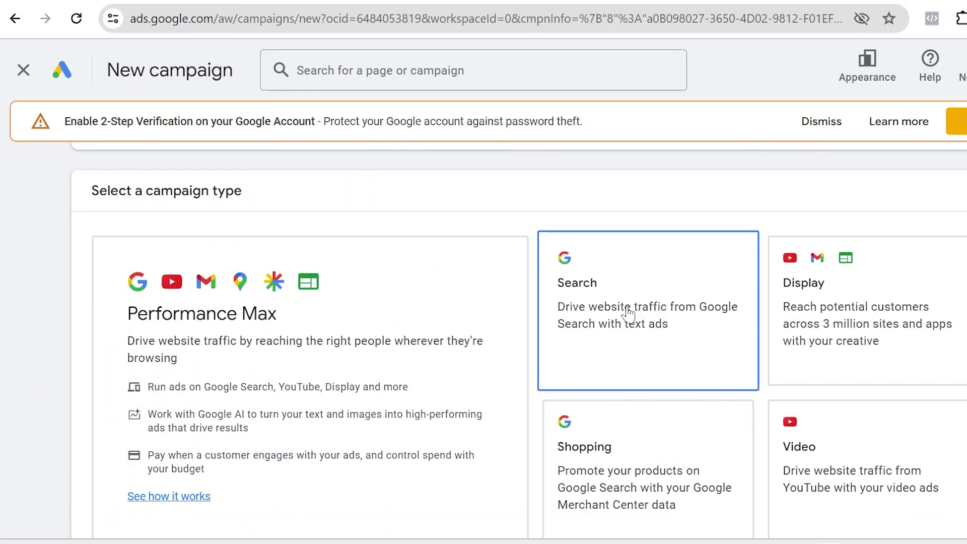
scroll(624, 322, down, 5)
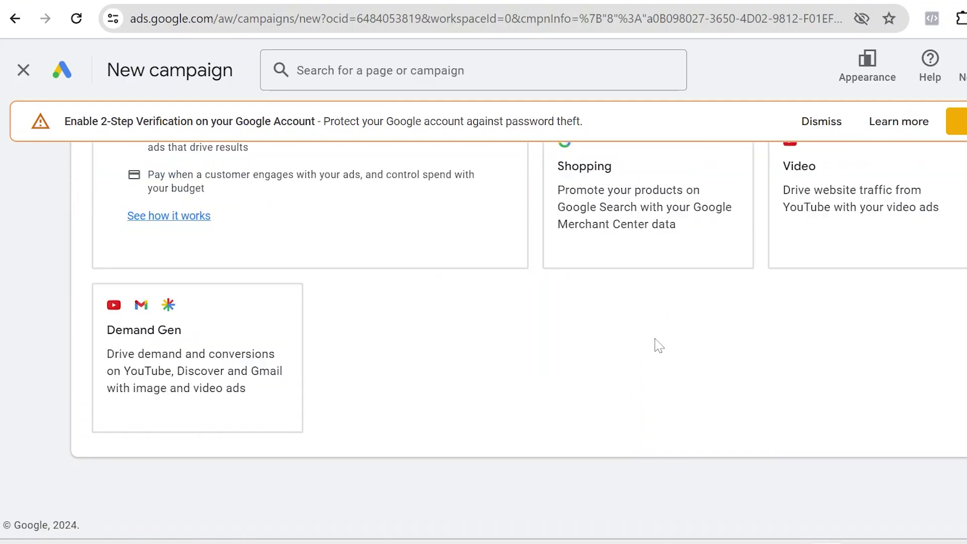
scroll(654, 345, up, 3)
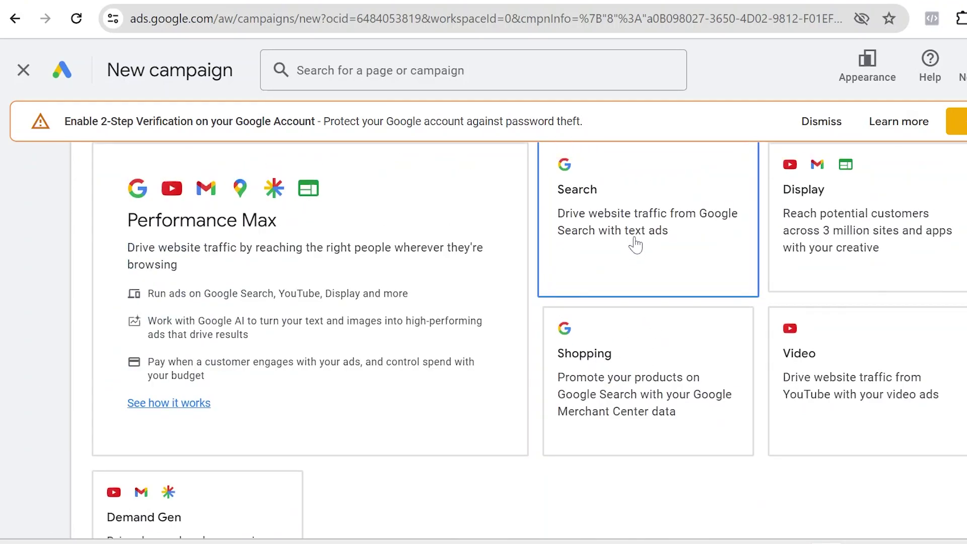
scroll(489, 477, down, 3)
scroll(713, 473, up, 5)
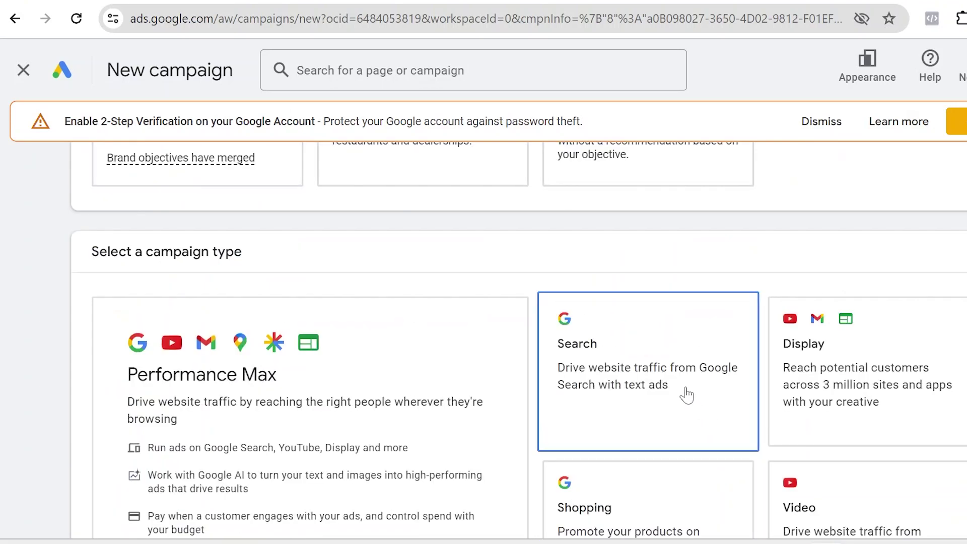
scroll(664, 352, down, 3)
scroll(667, 352, down, 3)
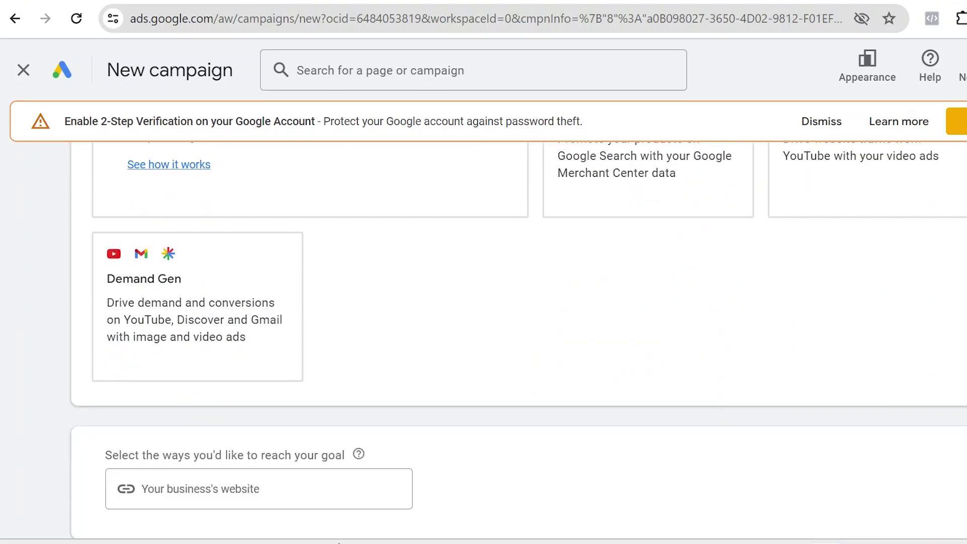
click(255, 482)
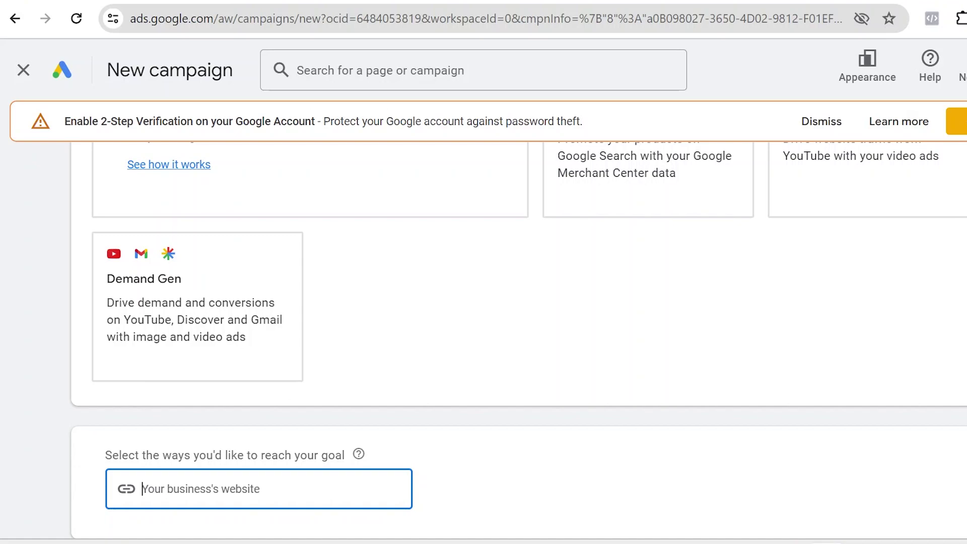
text(www)
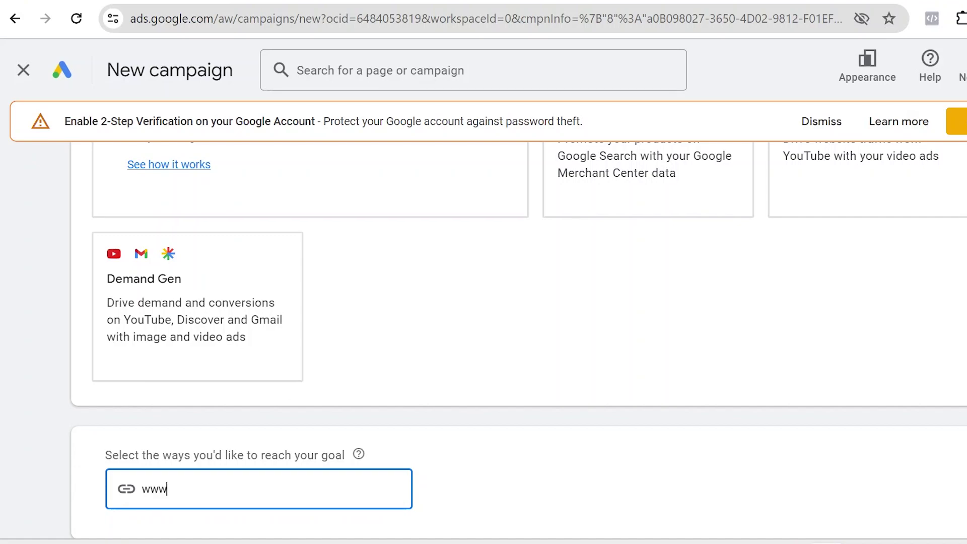
text(.d)
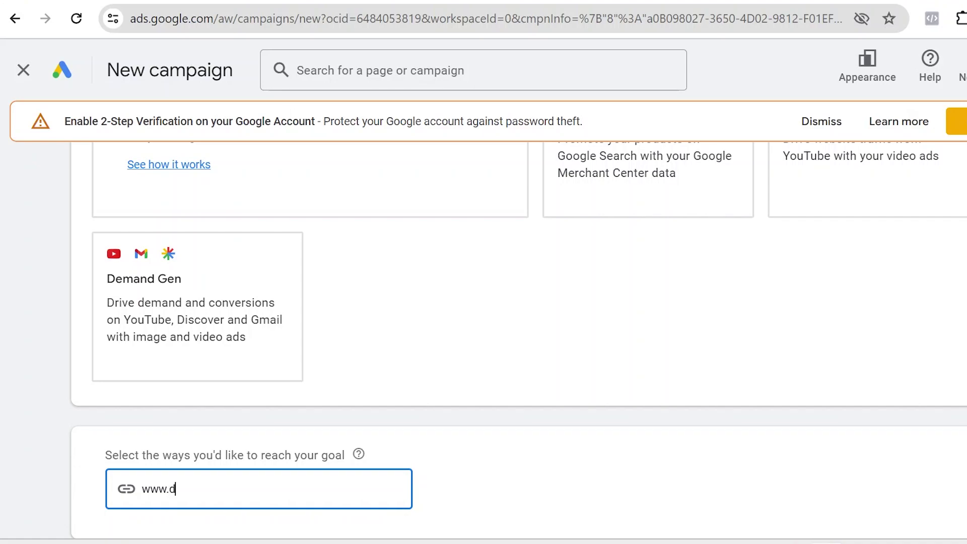
text(emo.com)
triple_click(136, 500)
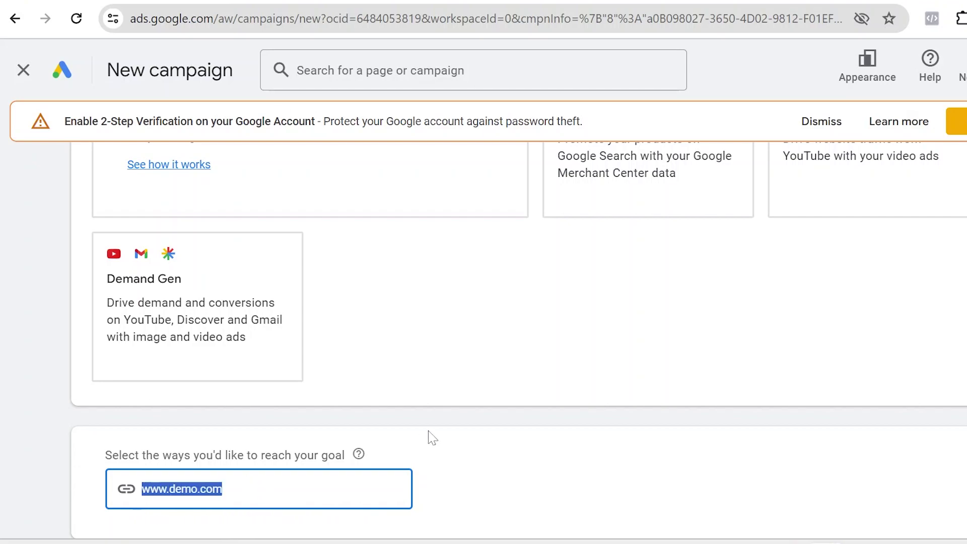
click(493, 513)
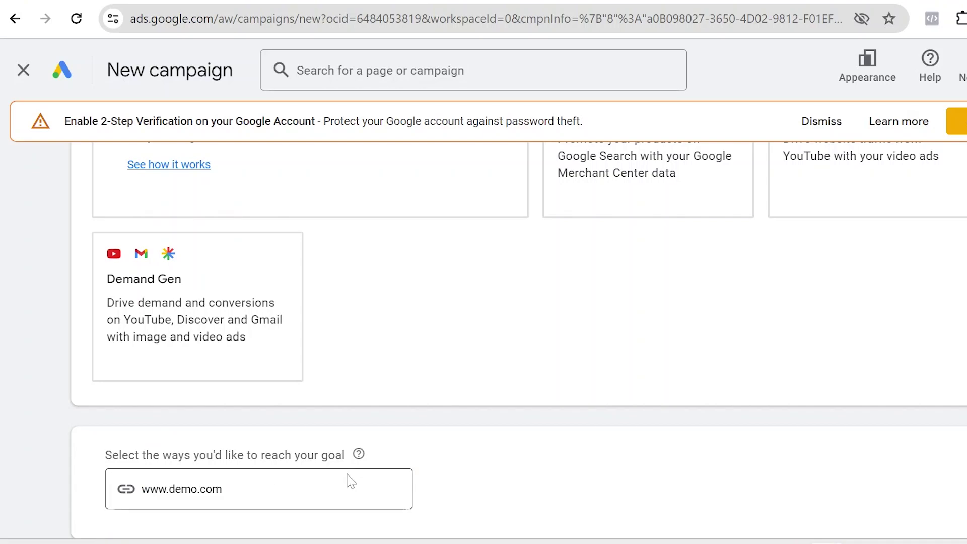
Replace the default campaign name with "search add" and try to continue to the campaign settings.
scroll(554, 479, down, 8)
scroll(282, 282, up, 5)
scroll(257, 310, down, 5)
scroll(258, 287, up, 3)
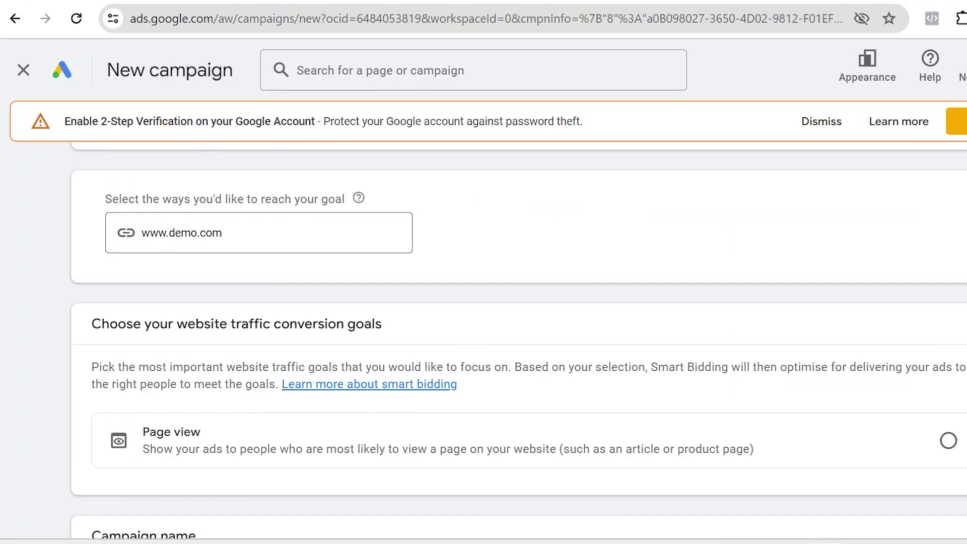
scroll(261, 242, down, 5)
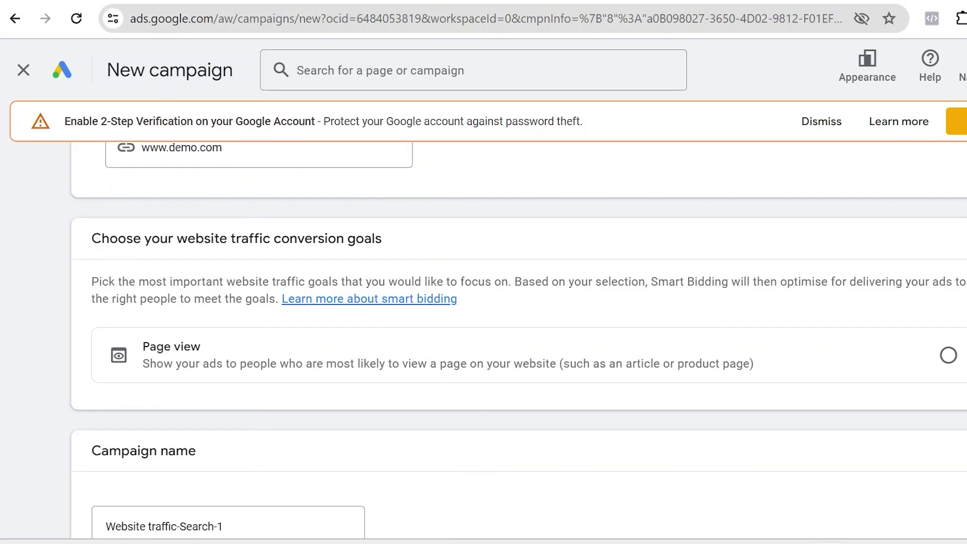
triple_click(98, 355)
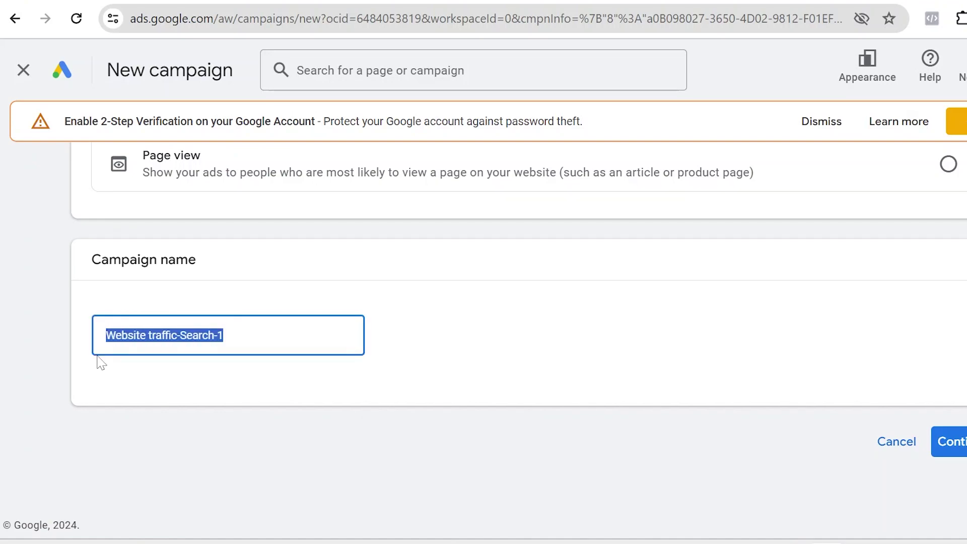
key(BackSpace)
text(search add)
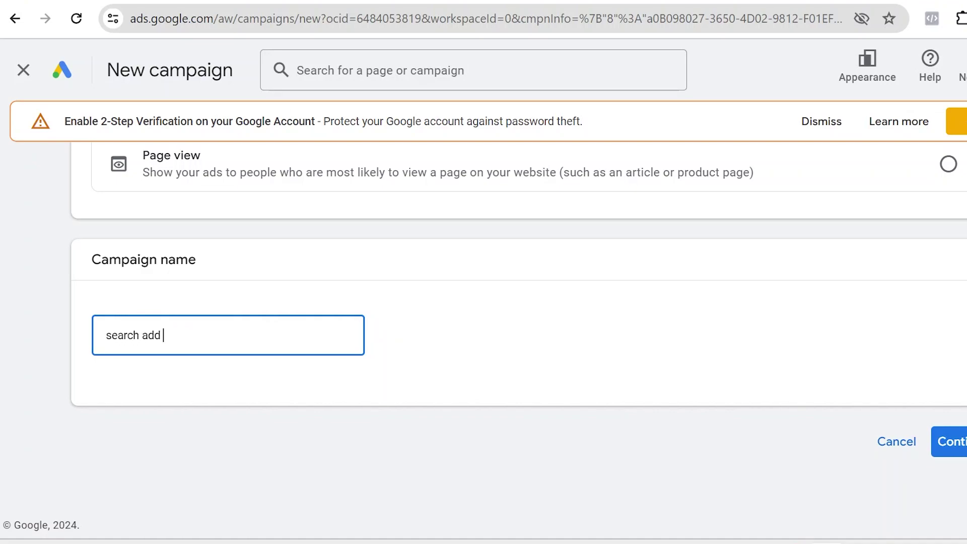
click(963, 453)
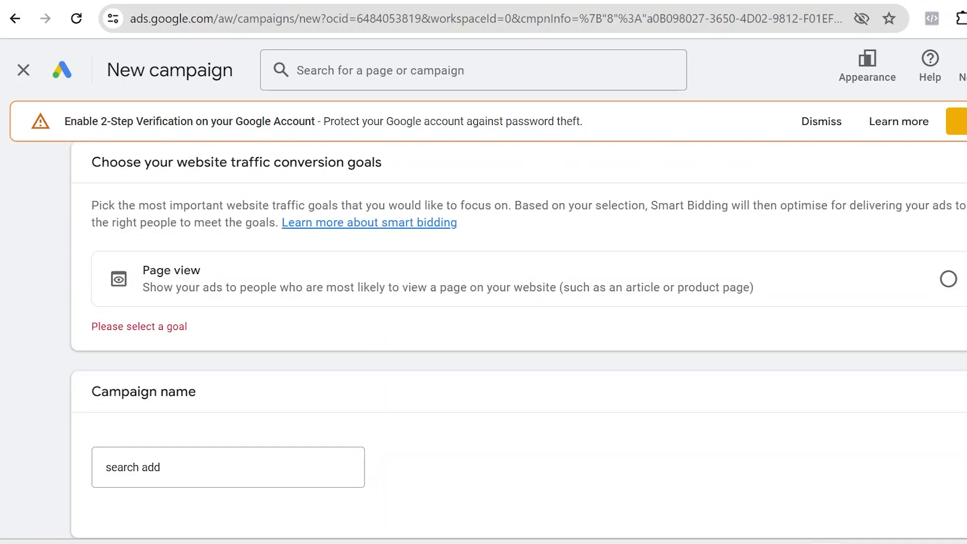
Select Page view as the website traffic conversion goal, then agree to enhanced conversions and continue.
scroll(803, 439, down, 3)
scroll(838, 378, up, 3)
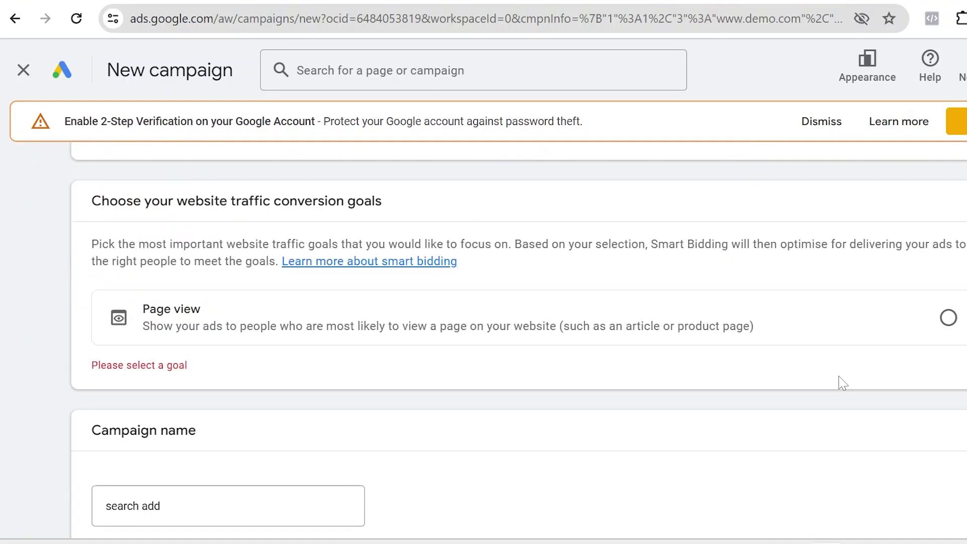
click(947, 322)
scroll(947, 325, down, 4)
scroll(947, 325, down, 3)
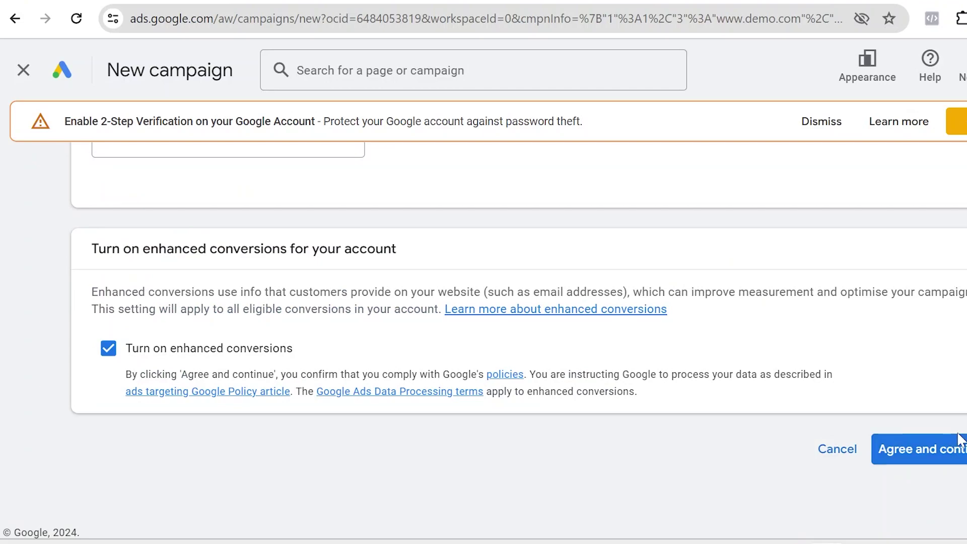
click(956, 451)
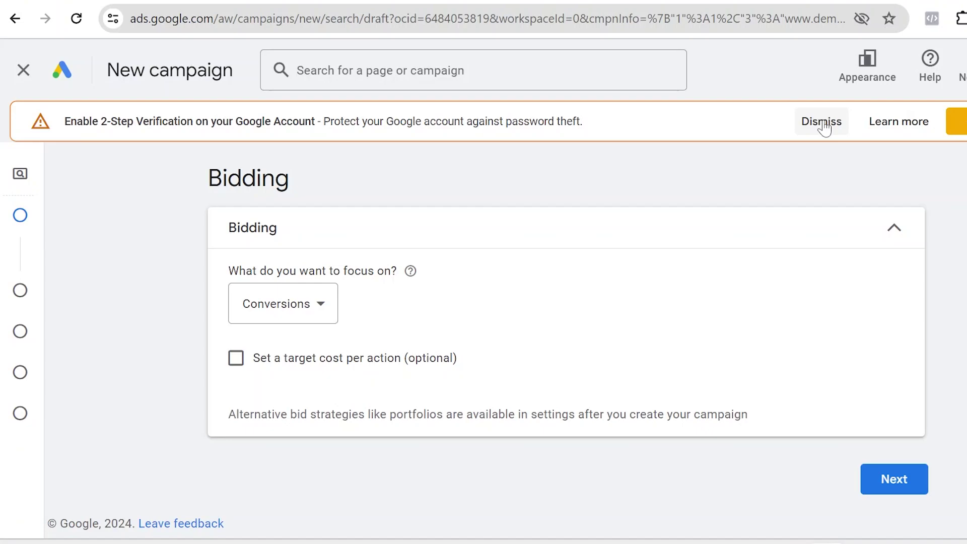
Dismiss the 2-Step Verification notice and set the bidding focus to Clicks.
click(824, 126)
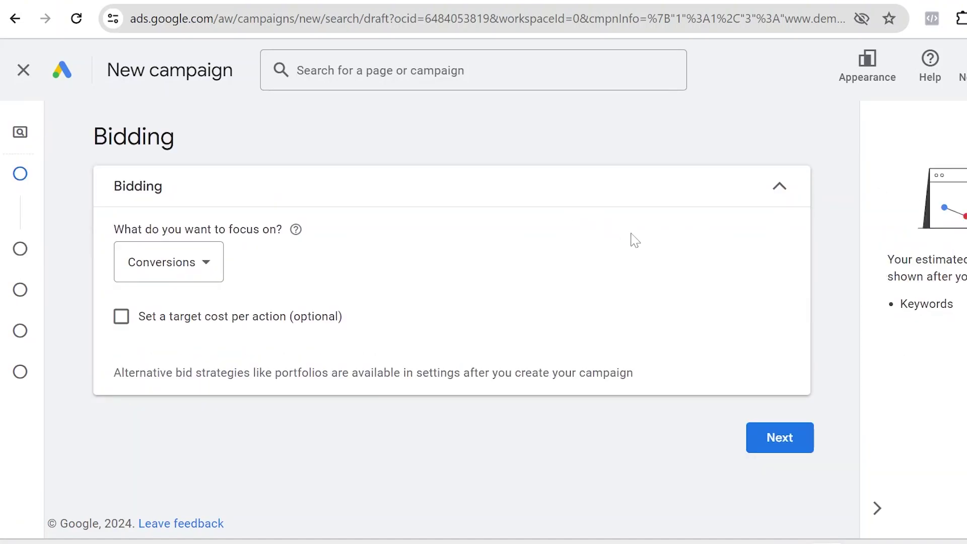
click(206, 275)
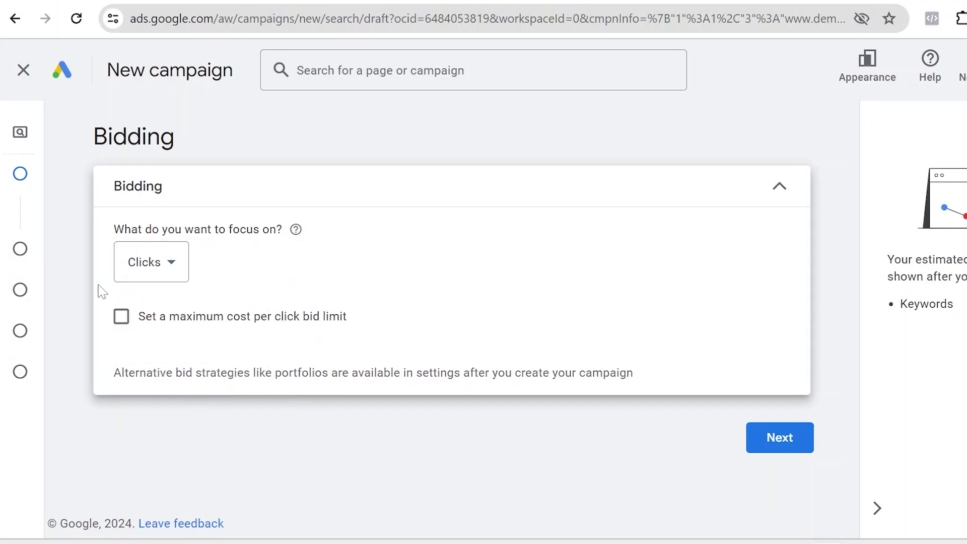
Enable a maximum cost per click bid limit of ₹50 and continue to the campaign settings.
click(121, 317)
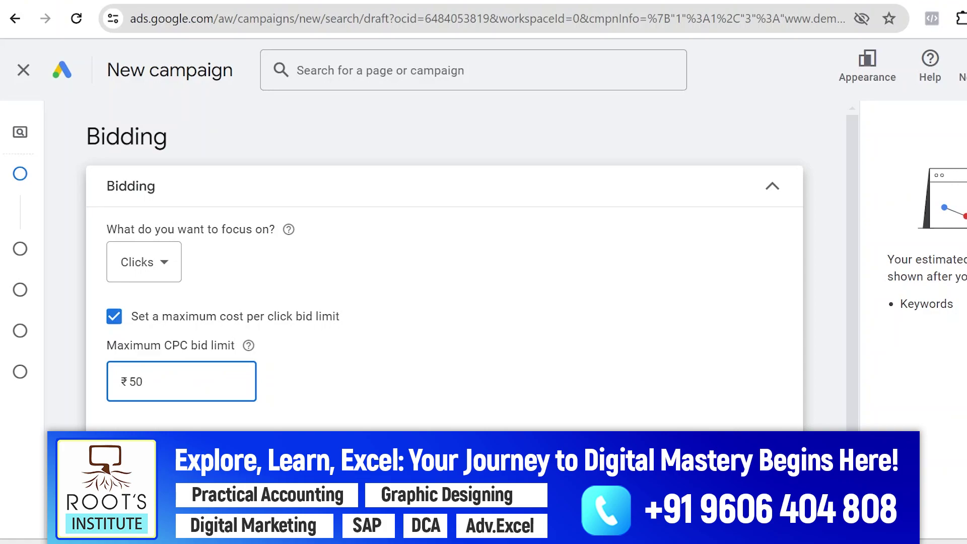
scroll(363, 347, down, 1)
double_click(123, 355)
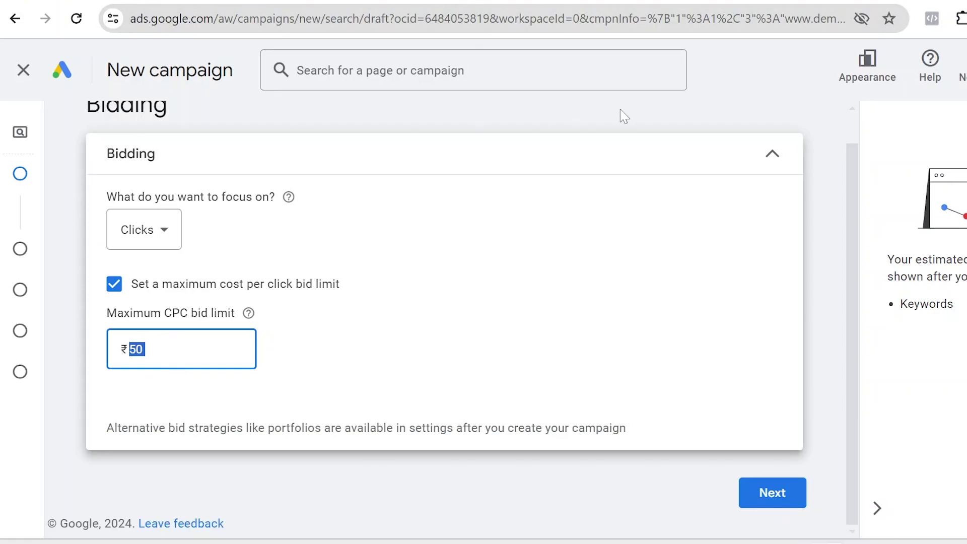
text(50)
click(787, 498)
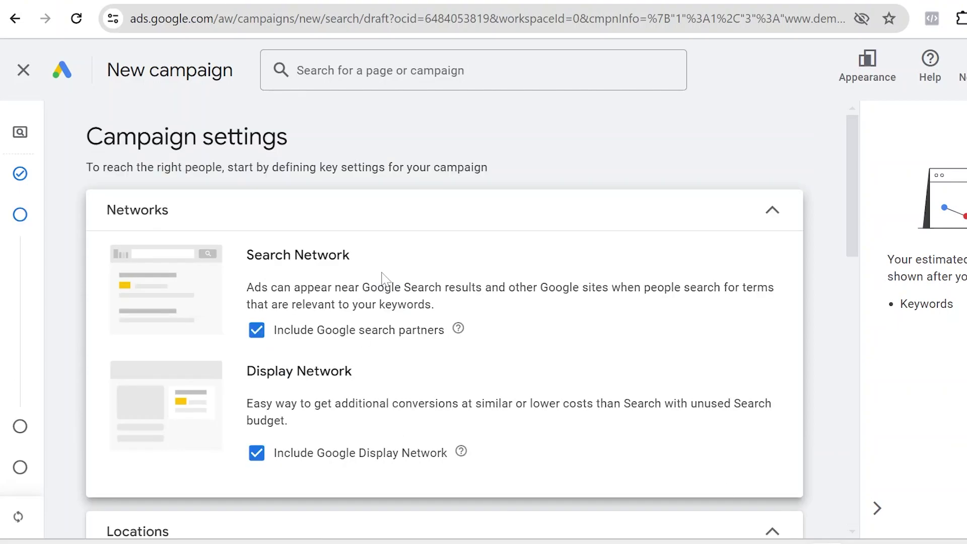
Exclude Google search partners and the Google Display Network from the campaign's networks.
scroll(385, 276, down, 6)
scroll(385, 278, down, 2)
scroll(384, 279, up, 6)
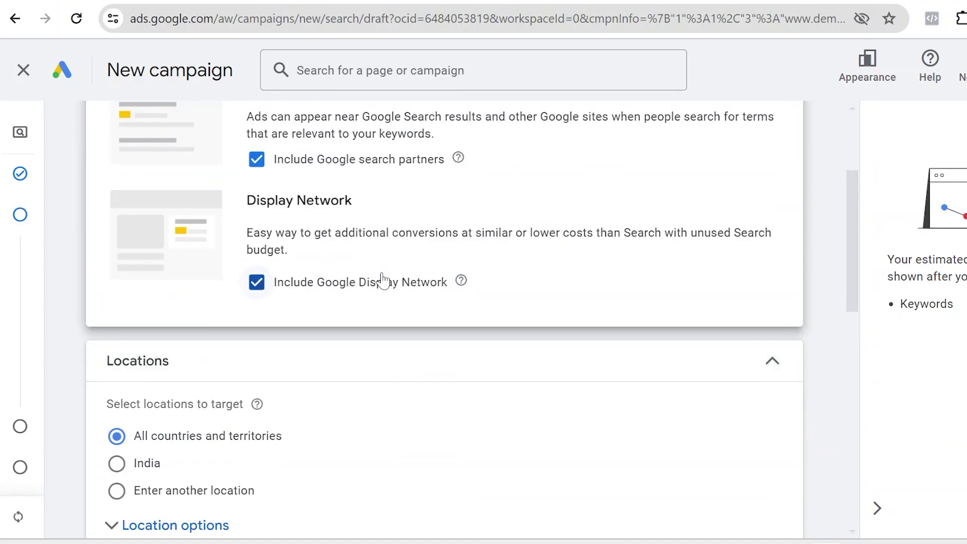
scroll(274, 207, up, 2)
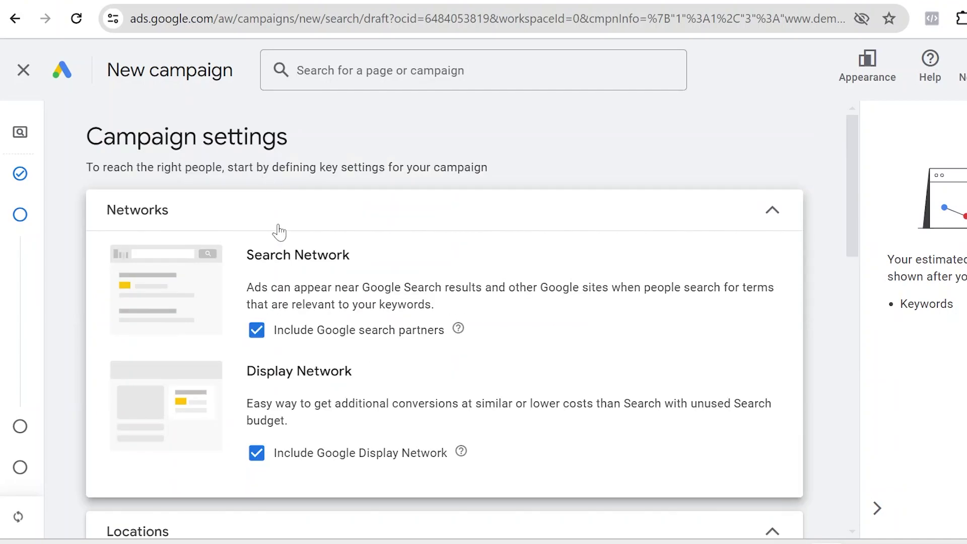
scroll(277, 211, down, 1)
scroll(280, 300, down, 3)
scroll(262, 282, up, 5)
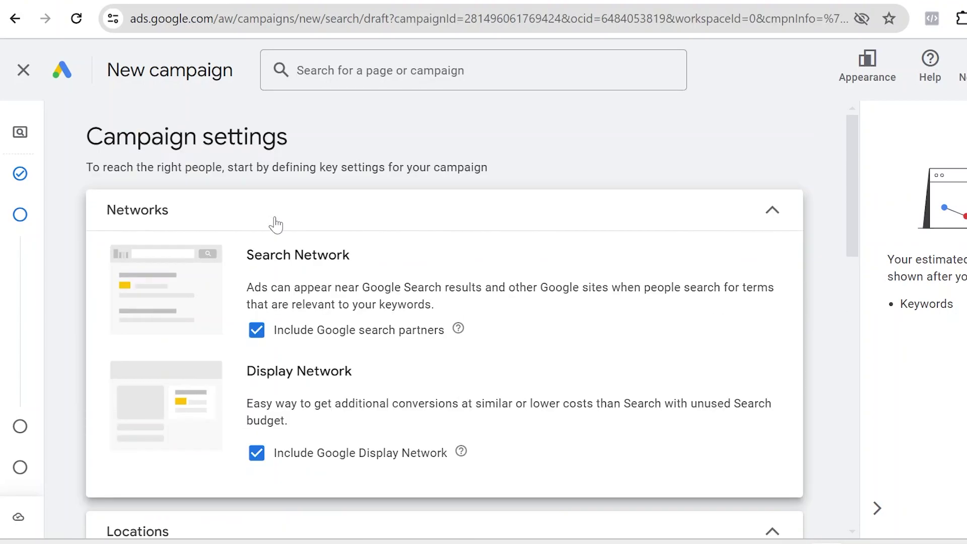
click(258, 331)
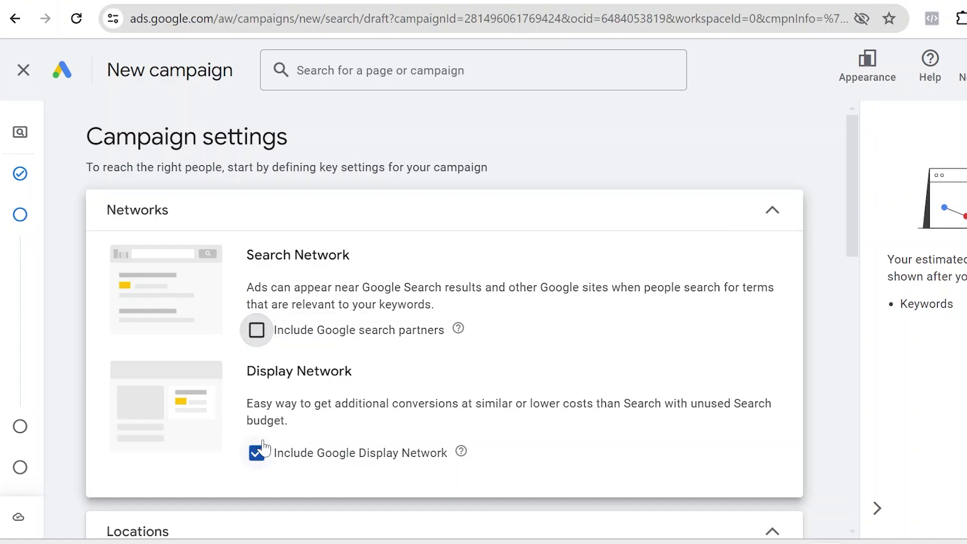
click(263, 453)
Set the campaign's targeted location to India.
scroll(372, 189, down, 2)
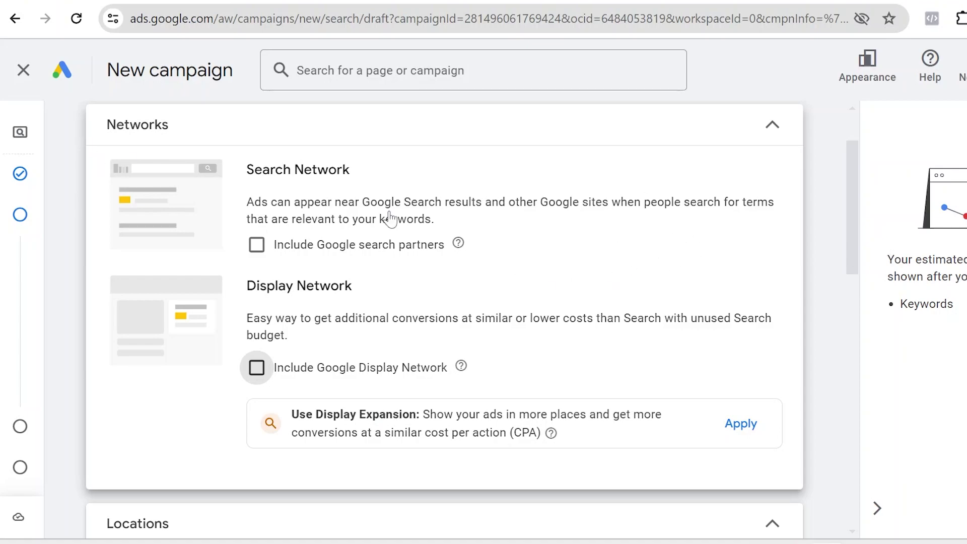
scroll(485, 230, down, 2)
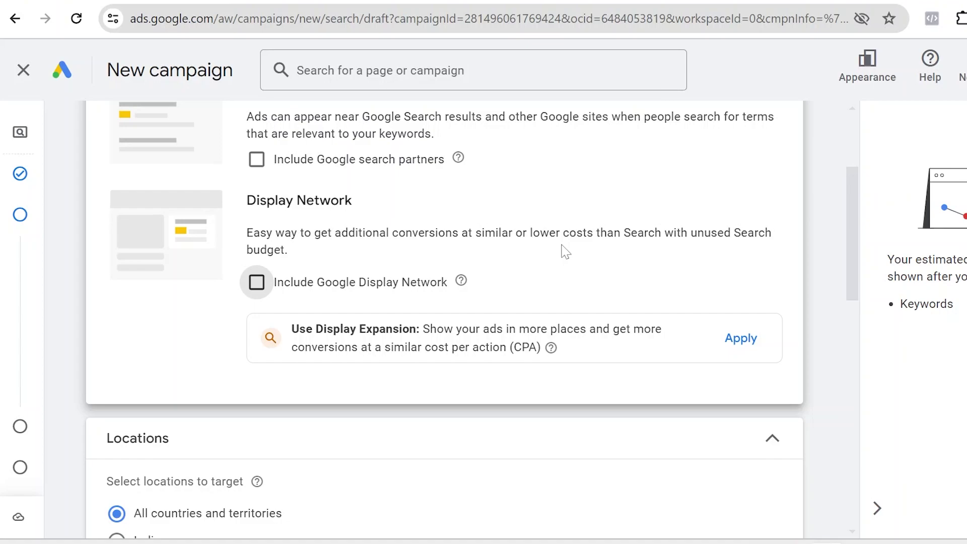
scroll(565, 252, up, 2)
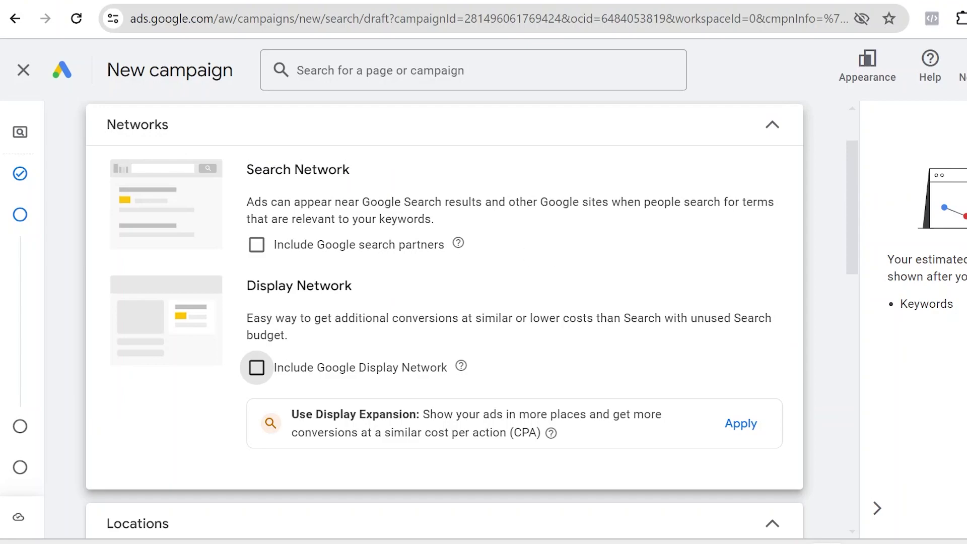
scroll(565, 252, down, 4)
scroll(564, 232, up, 4)
scroll(559, 257, down, 4)
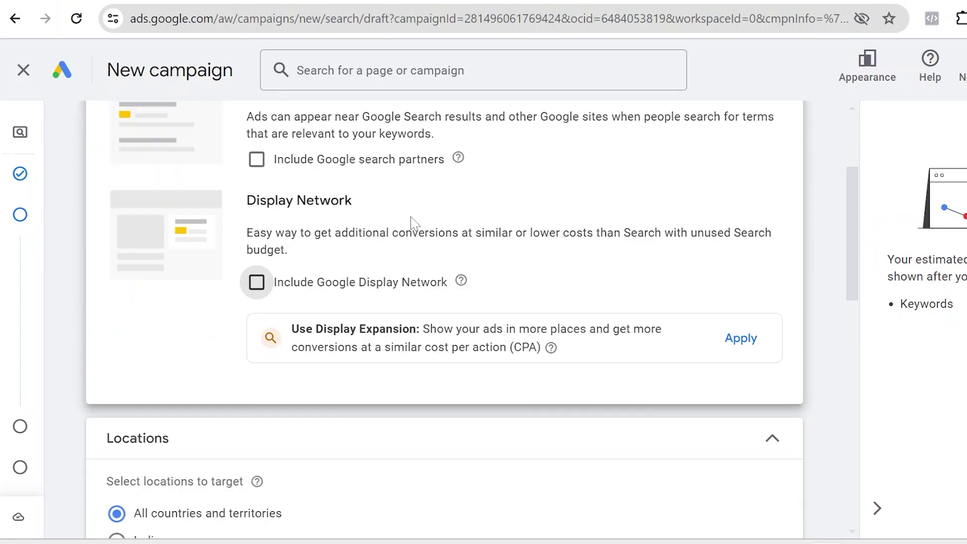
scroll(559, 261, down, 4)
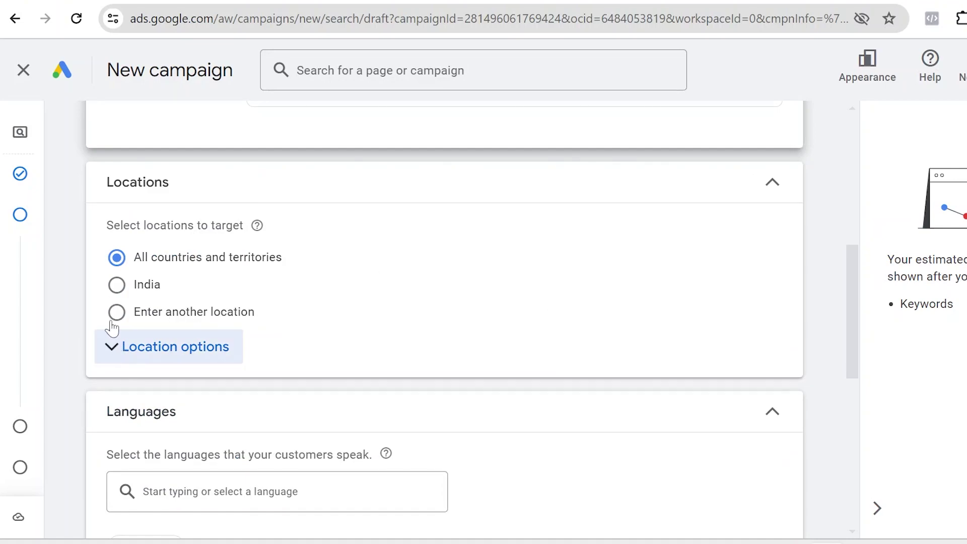
click(113, 290)
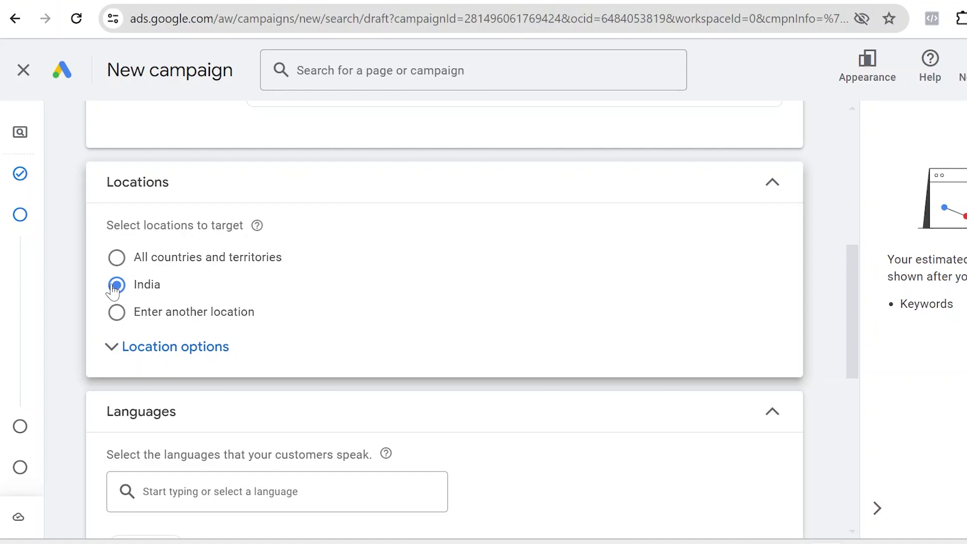
Show the location options, try the Presence target and restore Presence or interest.
click(130, 351)
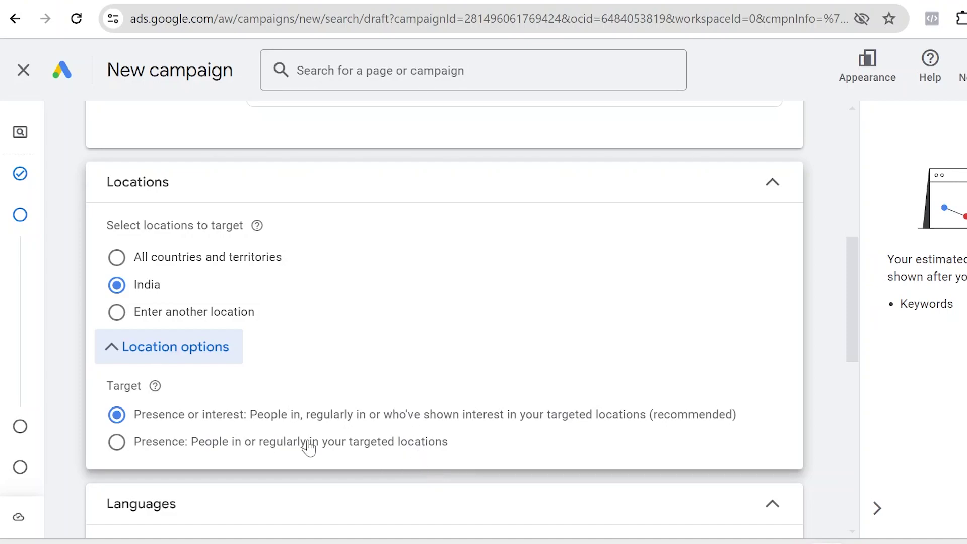
mouse_move(128, 450)
click(116, 446)
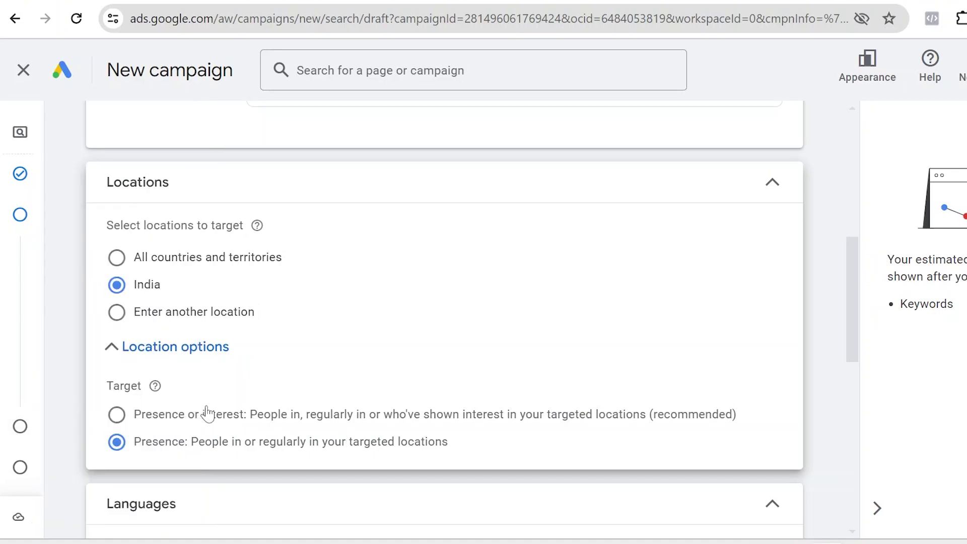
click(116, 415)
scroll(628, 378, down, 3)
scroll(630, 378, up, 2)
scroll(567, 301, up, 3)
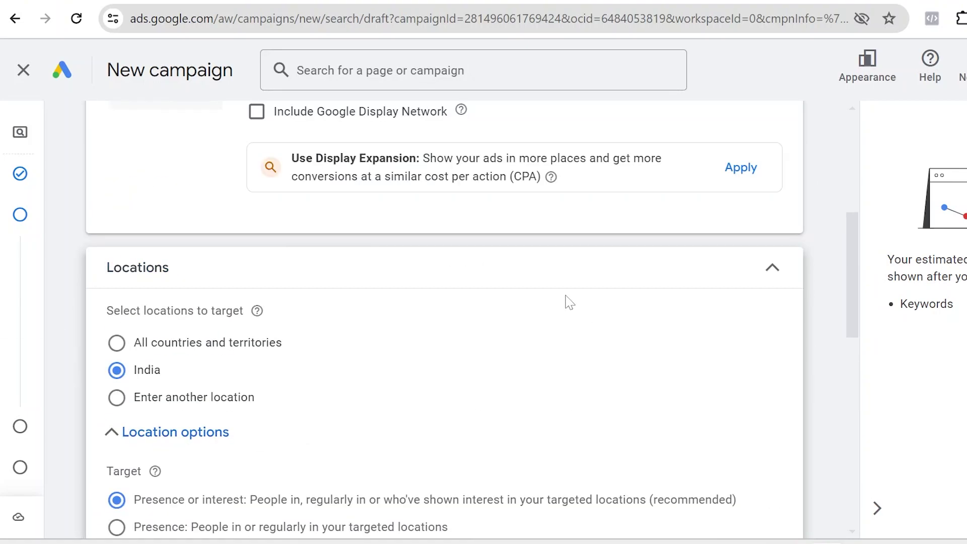
Add Kannada and Hindi to English as the languages that customers speak.
scroll(569, 302, down, 2)
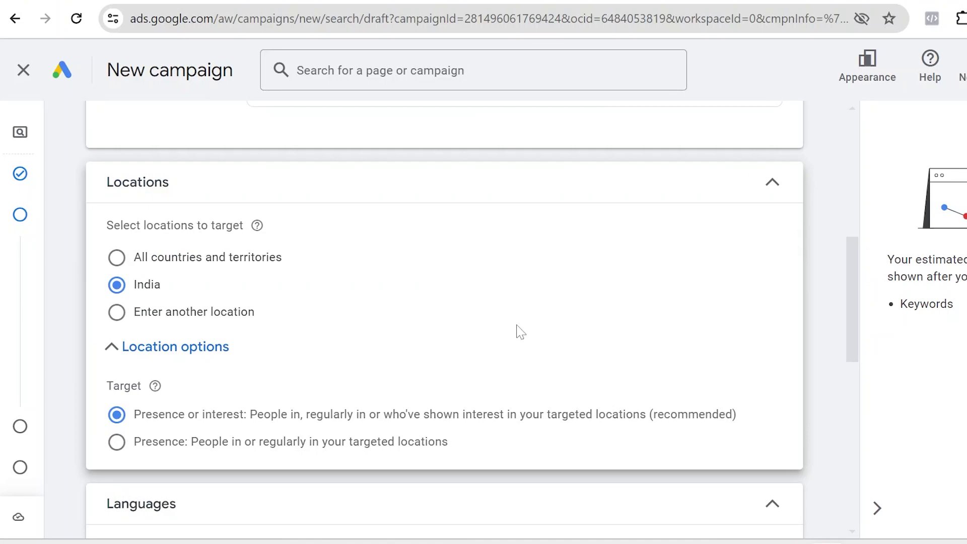
scroll(484, 332, down, 7)
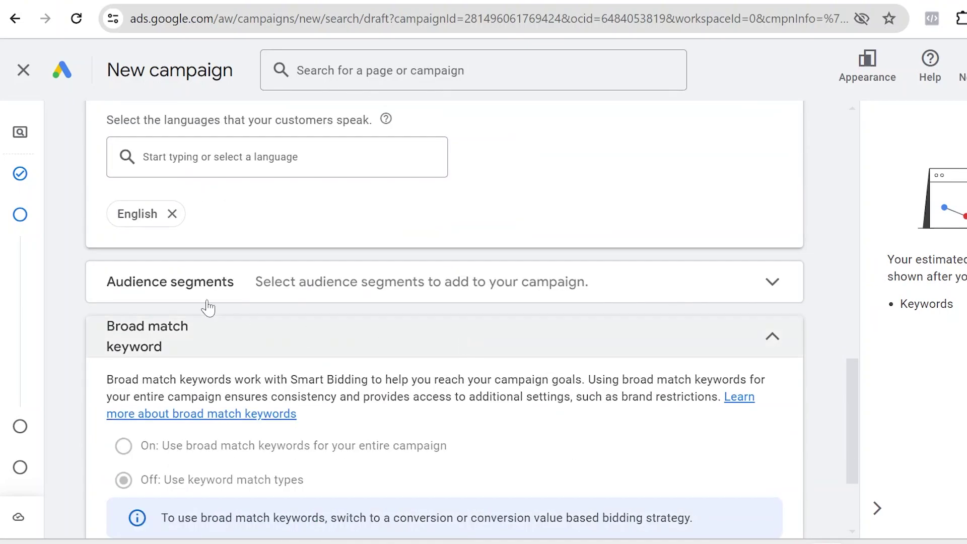
click(302, 157)
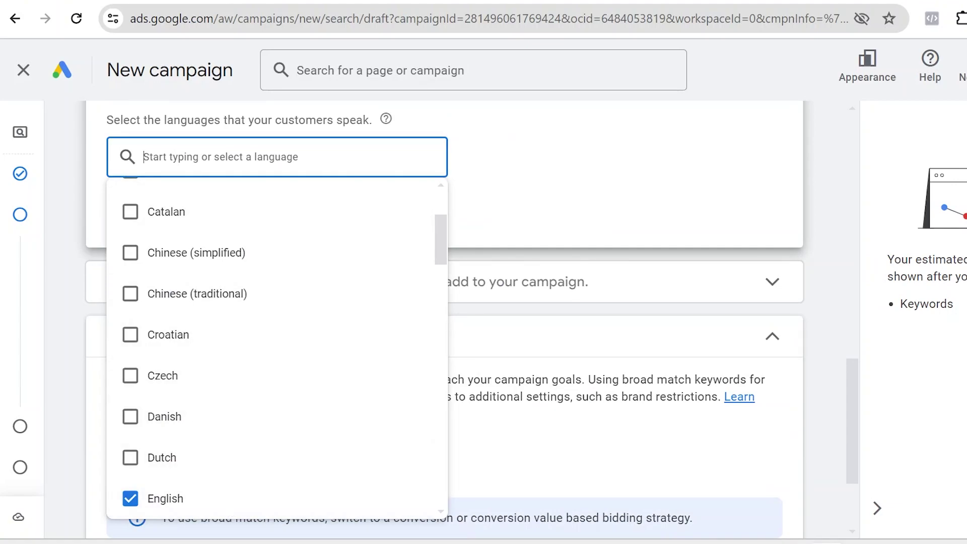
text(ka)
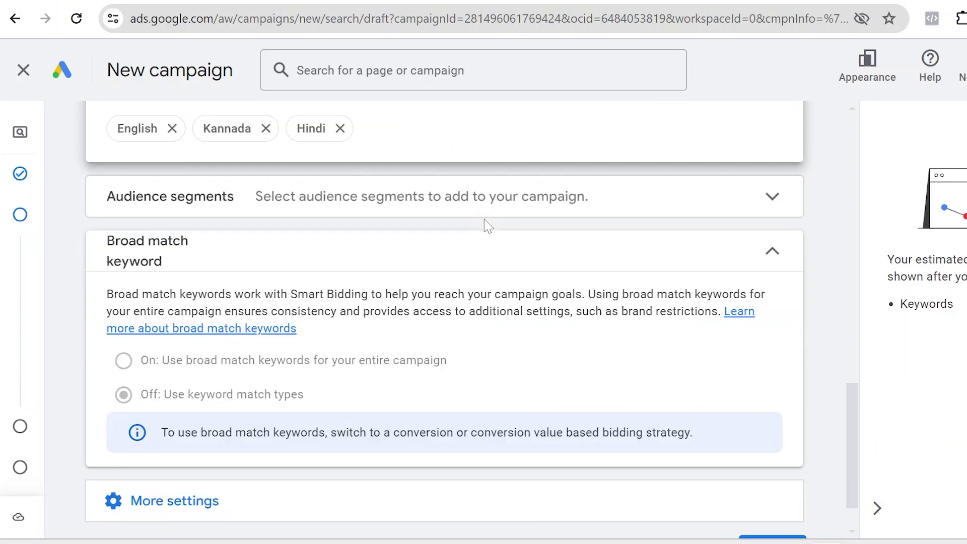
Expand the Audience segments settings and show the segment categories available for browsing.
scroll(485, 222, up, 3)
click(772, 310)
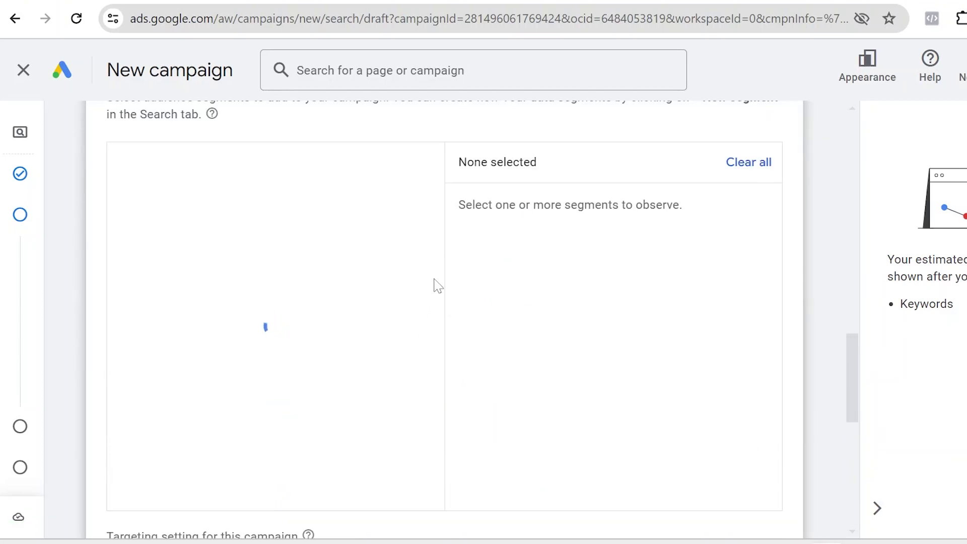
scroll(431, 282, up, 2)
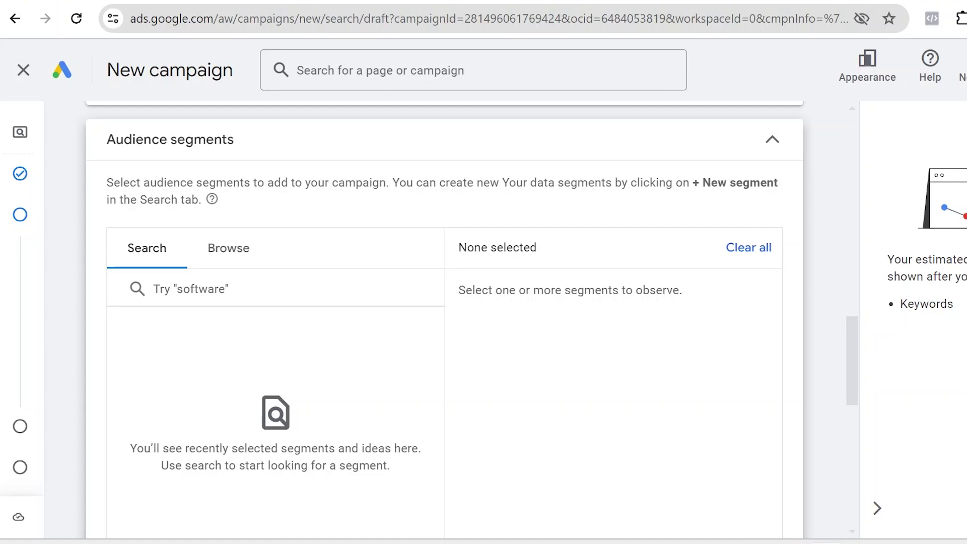
scroll(423, 309, down, 5)
scroll(423, 309, up, 5)
click(249, 261)
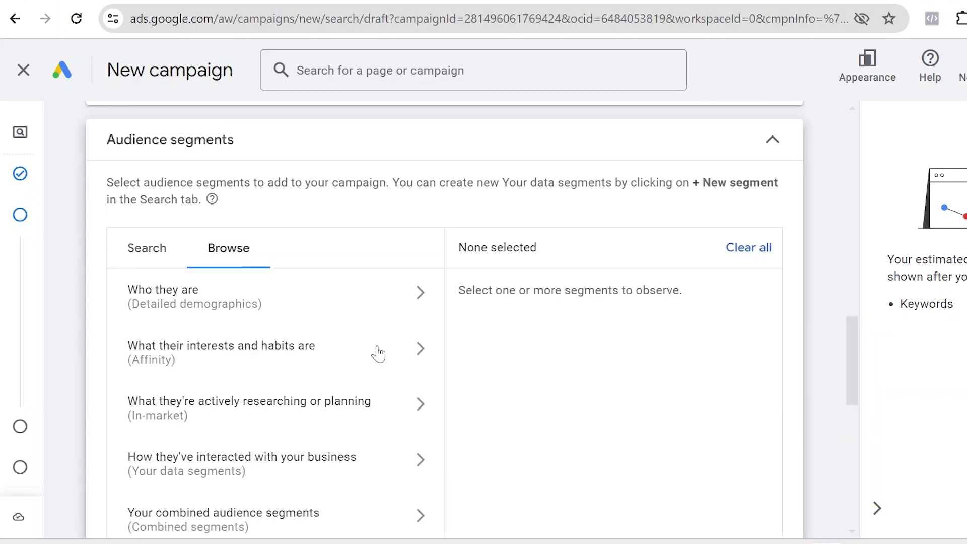
Examine the search and browse options for audience segments, including the demographic, affinity, in-market and combined categories.
click(141, 254)
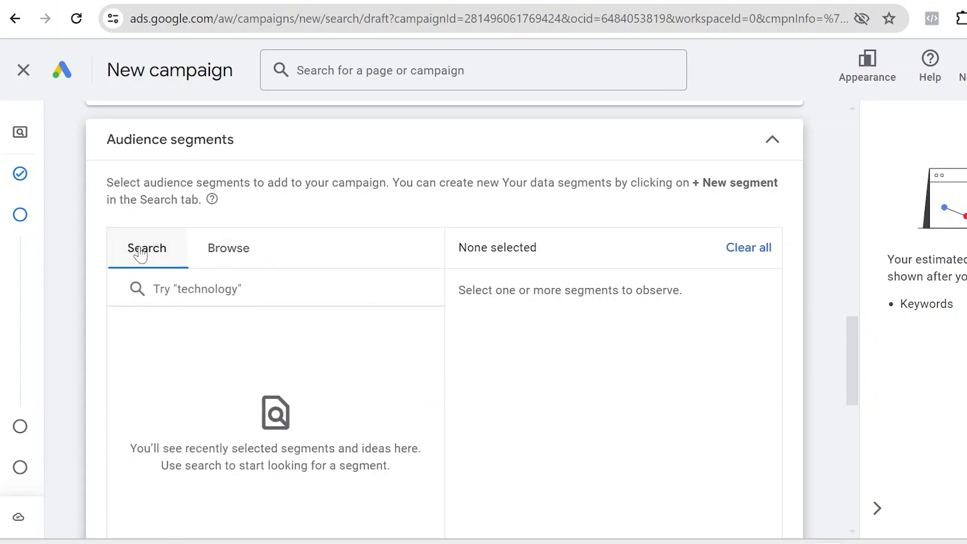
click(226, 261)
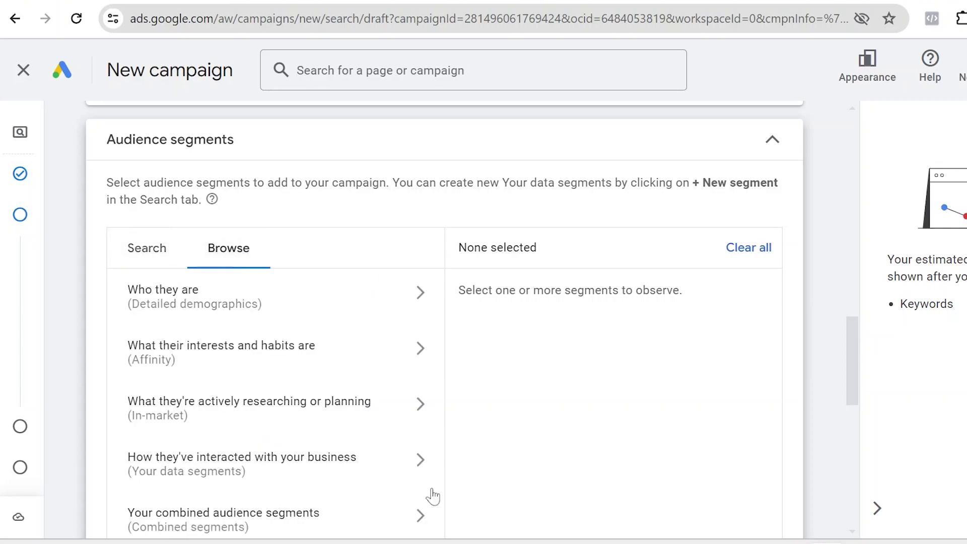
scroll(359, 356, down, 5)
scroll(360, 358, up, 4)
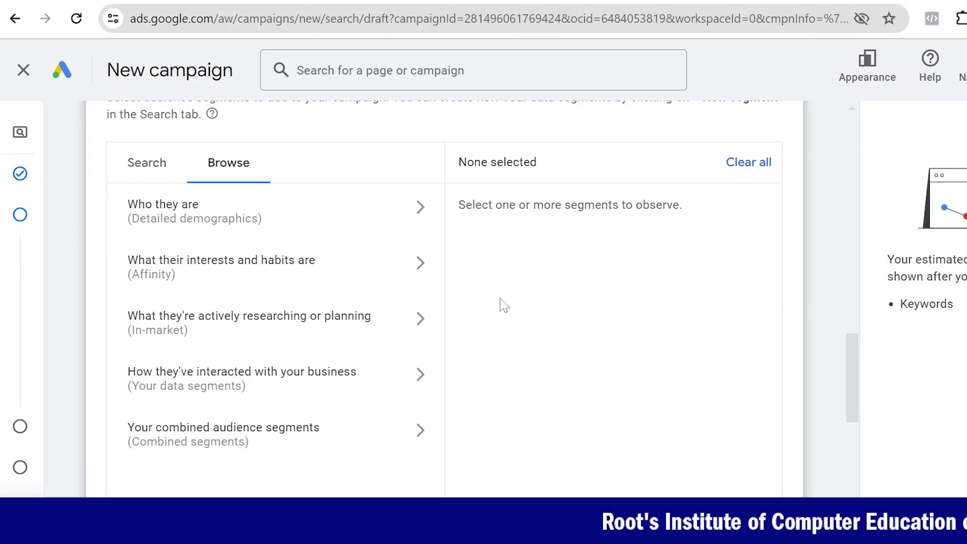
click(157, 170)
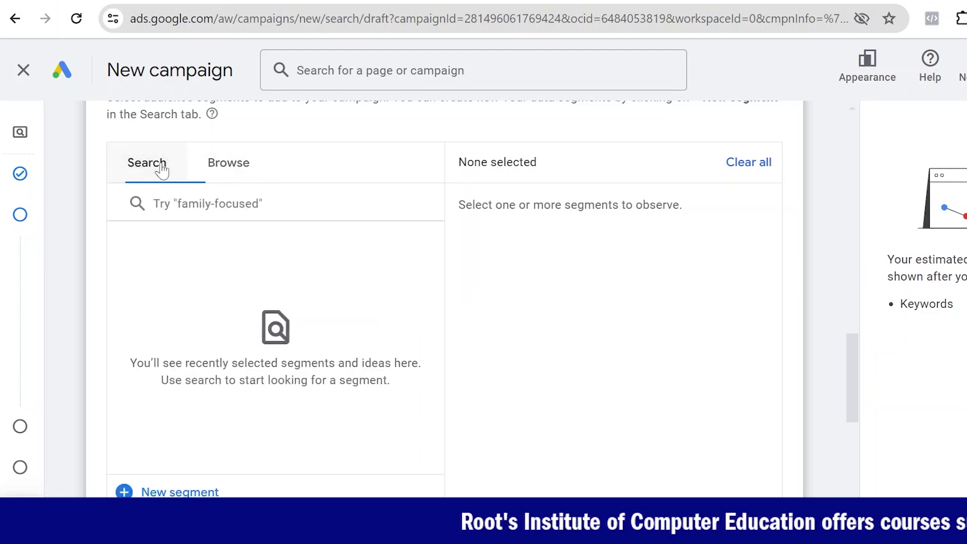
click(243, 162)
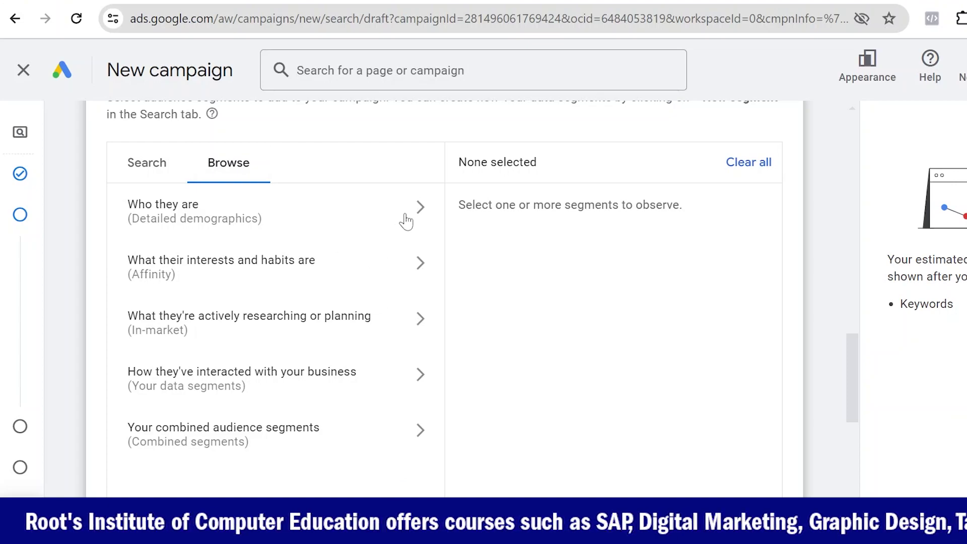
scroll(342, 320, up, 3)
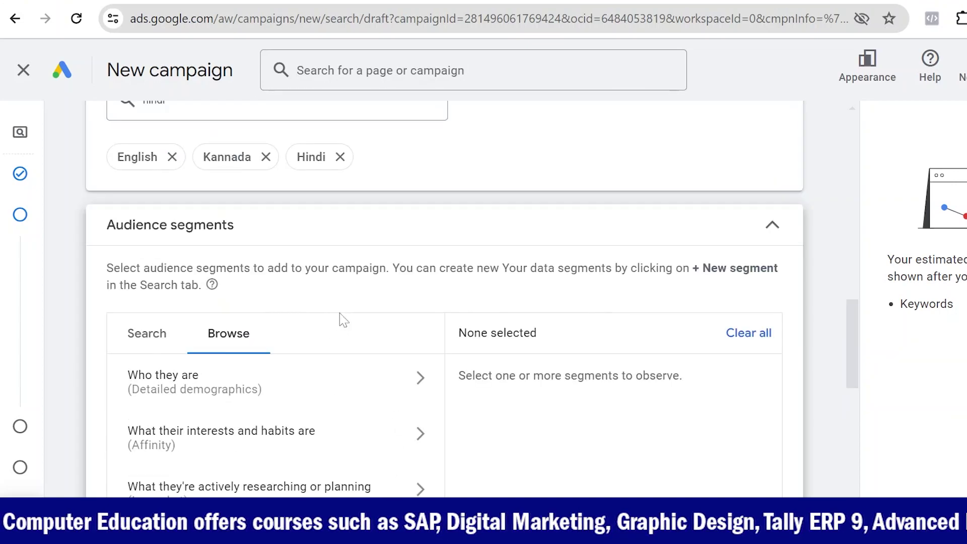
scroll(268, 261, down, 5)
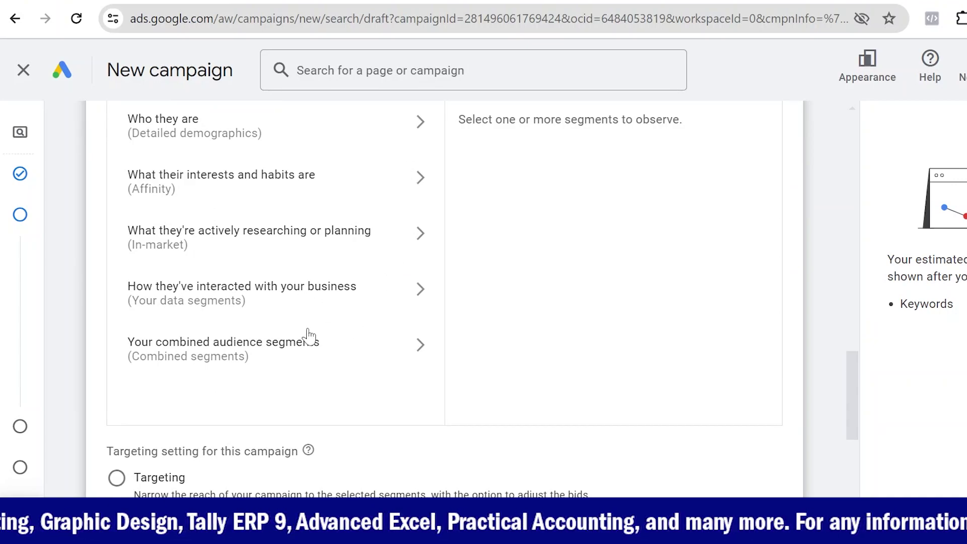
scroll(343, 330, up, 3)
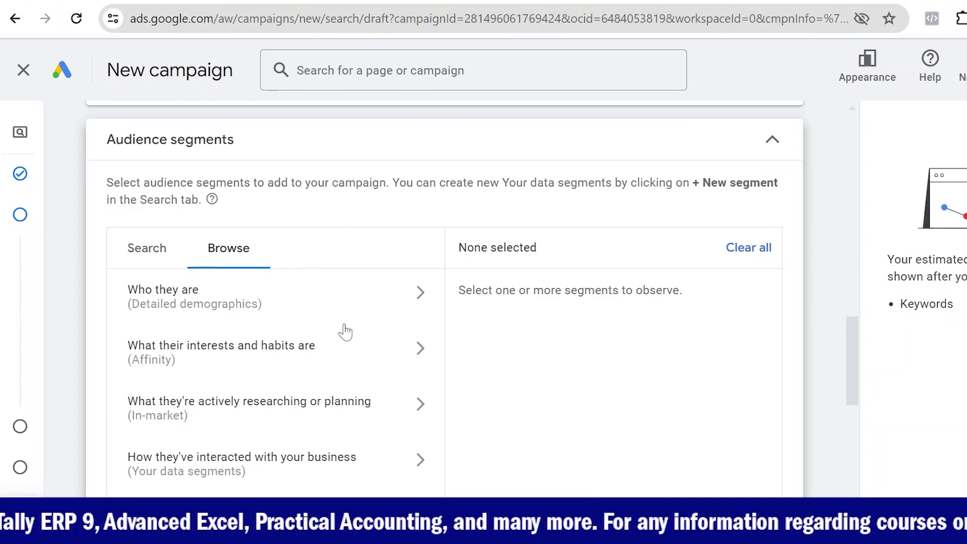
scroll(645, 356, down, 2)
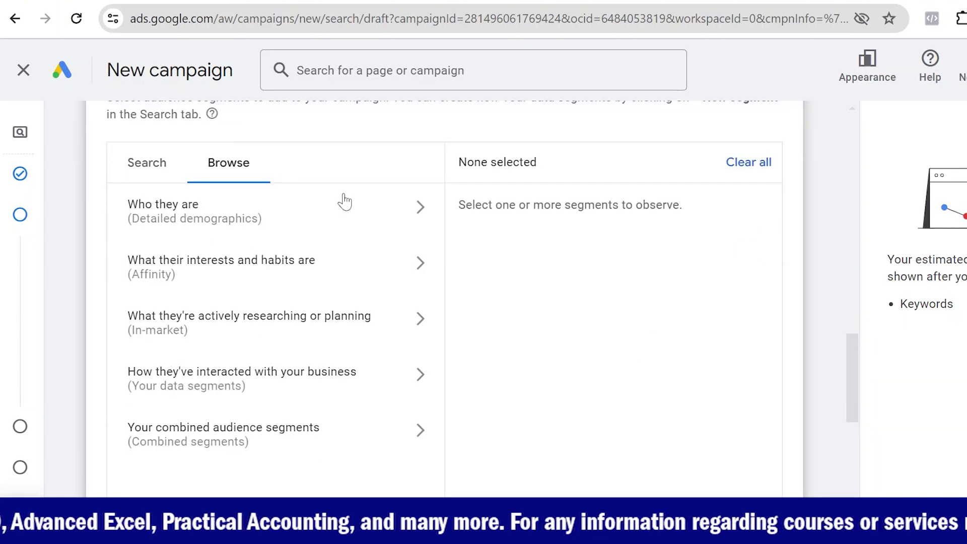
Add the Parents of Teens (12-17 years) segment from the Parental Status detailed demographics.
click(425, 216)
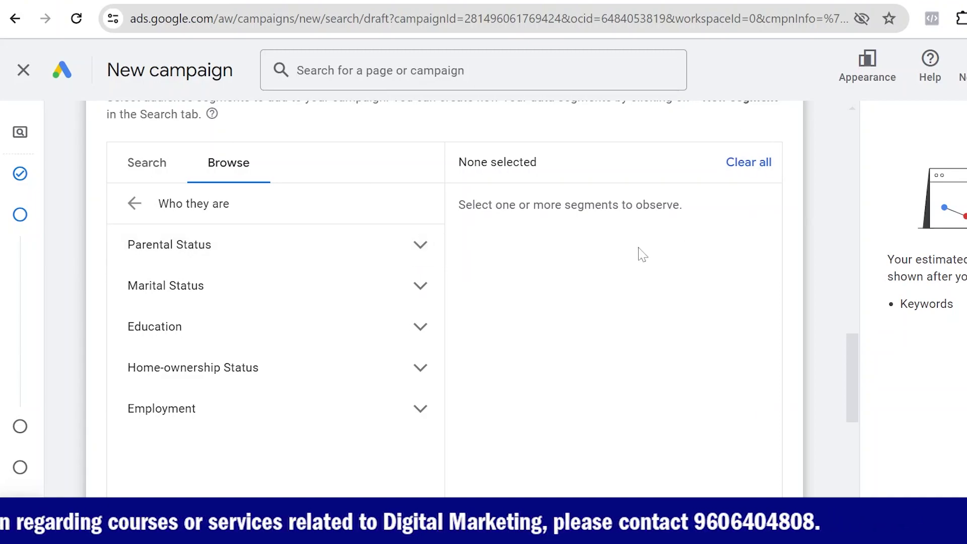
click(415, 252)
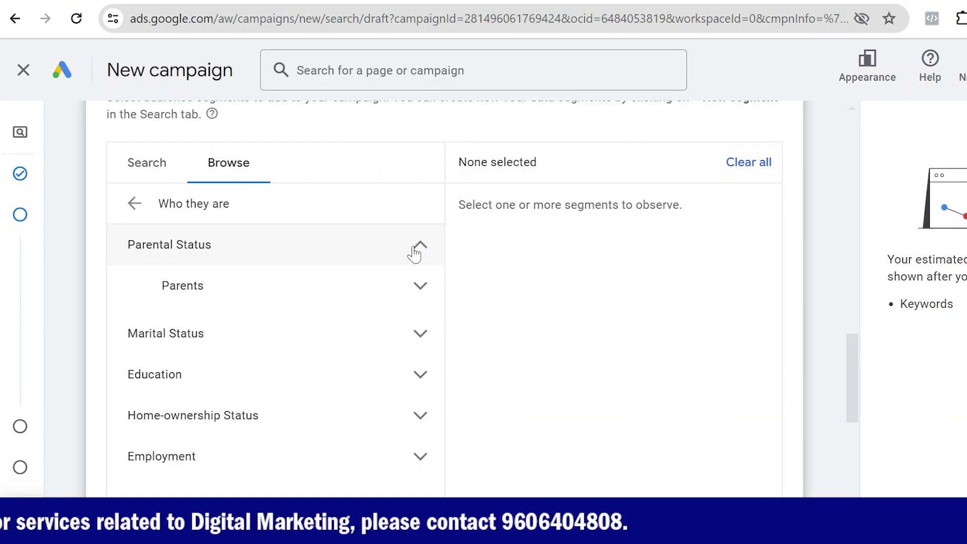
click(420, 296)
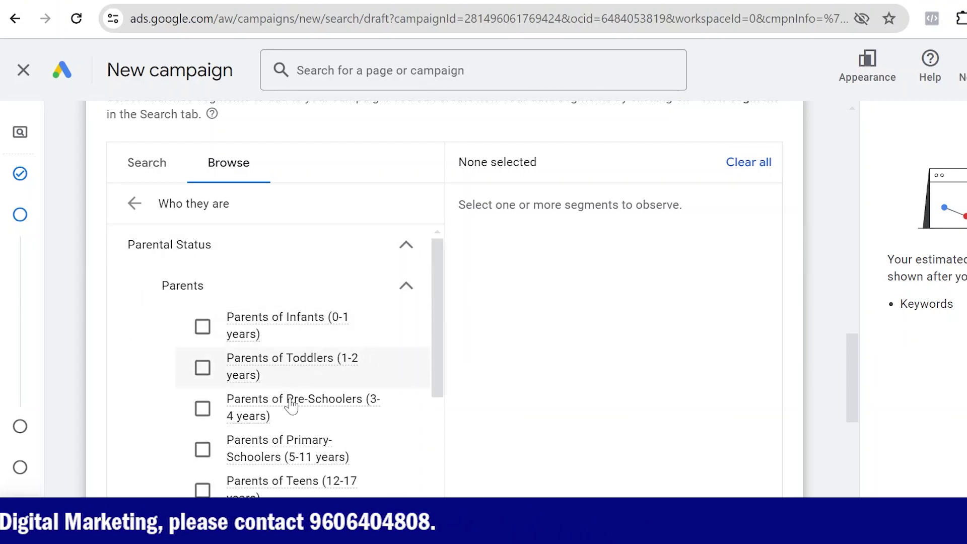
click(201, 490)
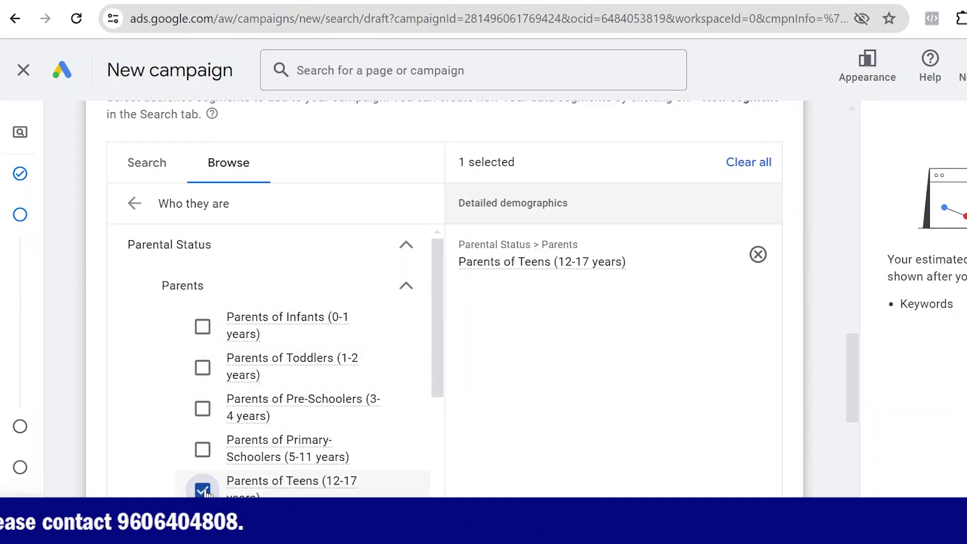
click(406, 290)
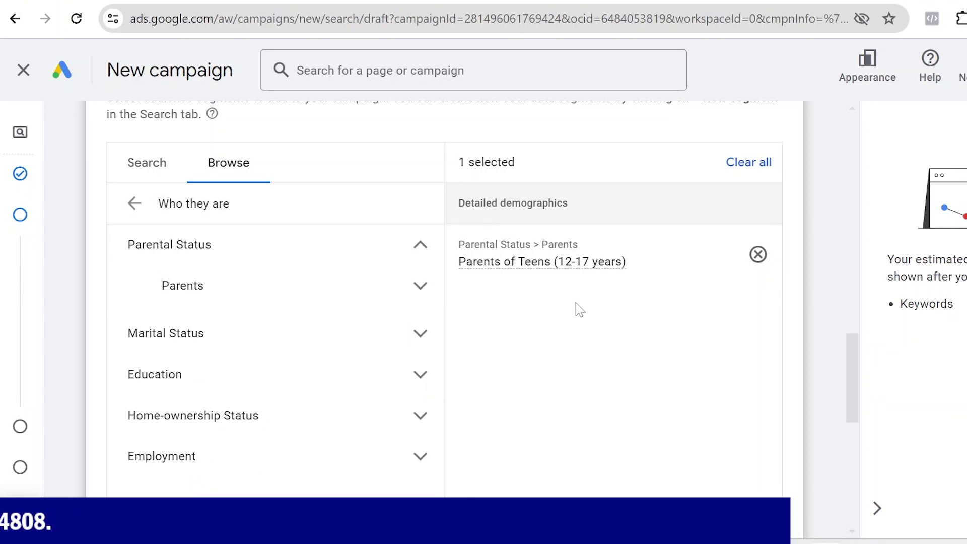
Try Single as the marital status segment and replace it with In a relationship.
click(421, 340)
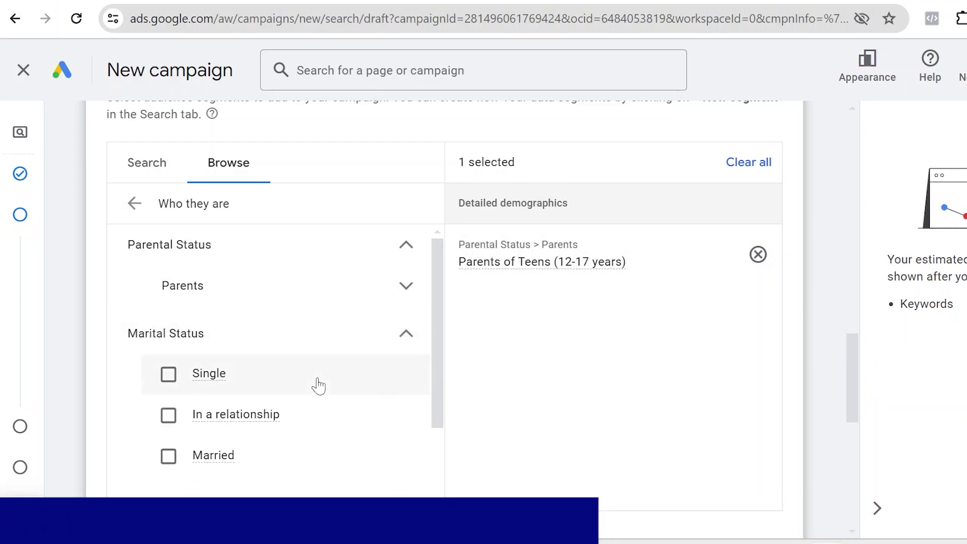
scroll(251, 363, down, 2)
click(167, 272)
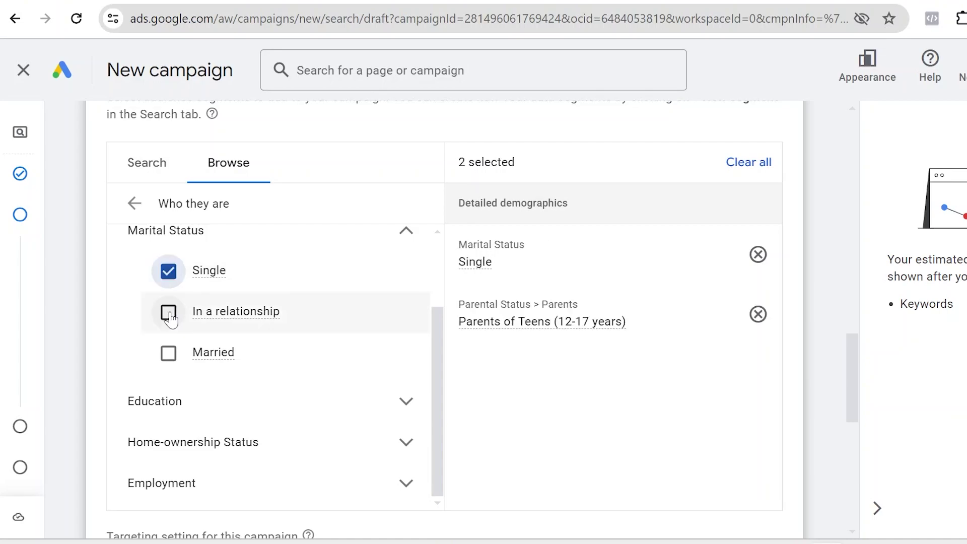
click(169, 312)
click(167, 272)
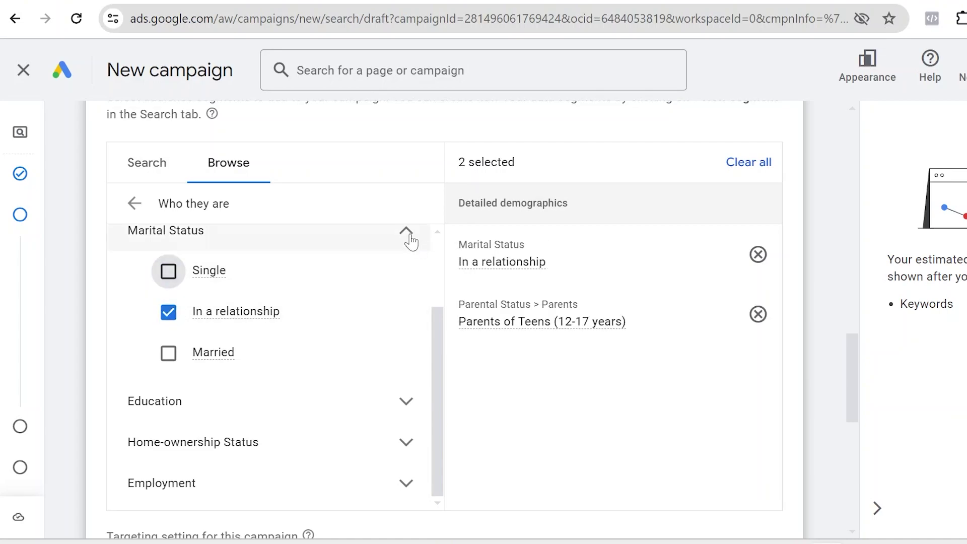
click(408, 233)
Add the Current University Students education segment and the Renters home-ownership segment.
scroll(411, 272, down, 3)
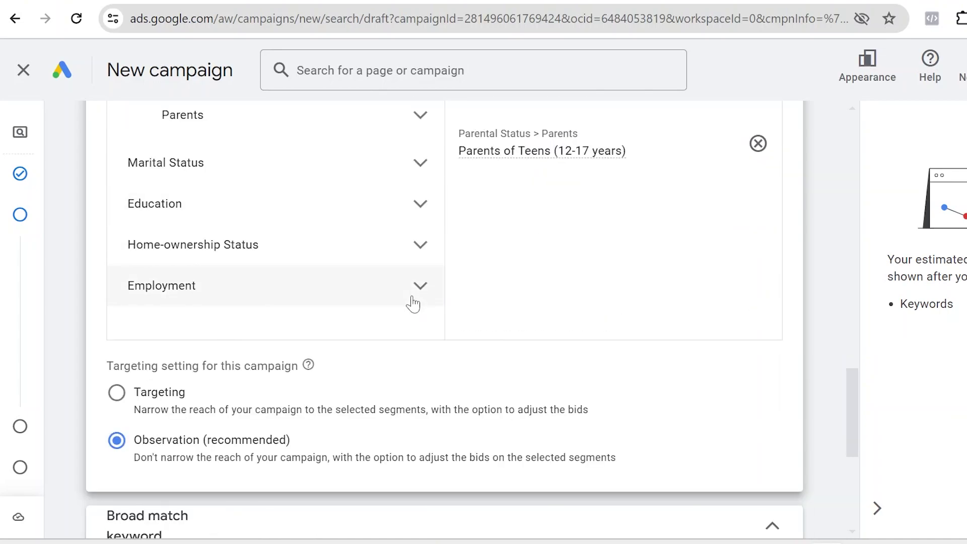
click(425, 206)
click(323, 272)
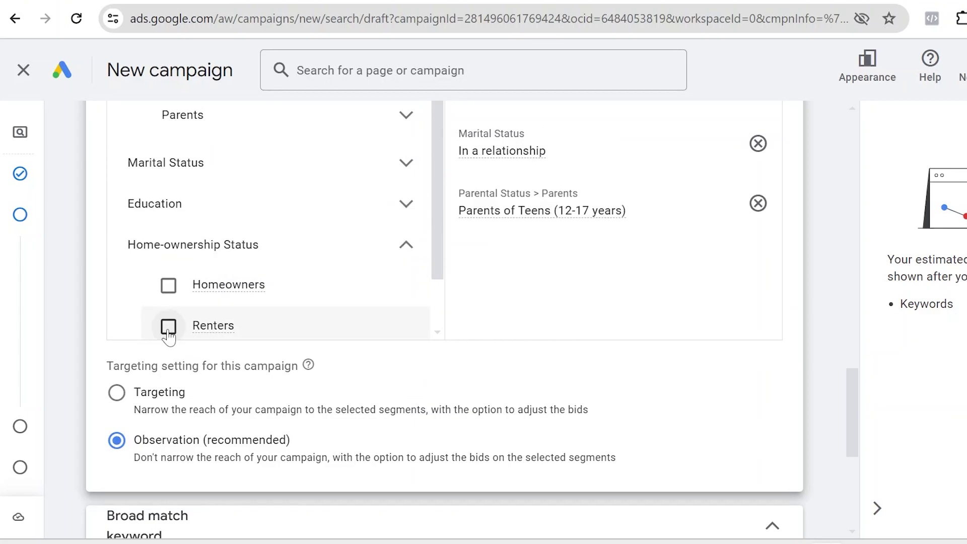
click(168, 330)
click(407, 257)
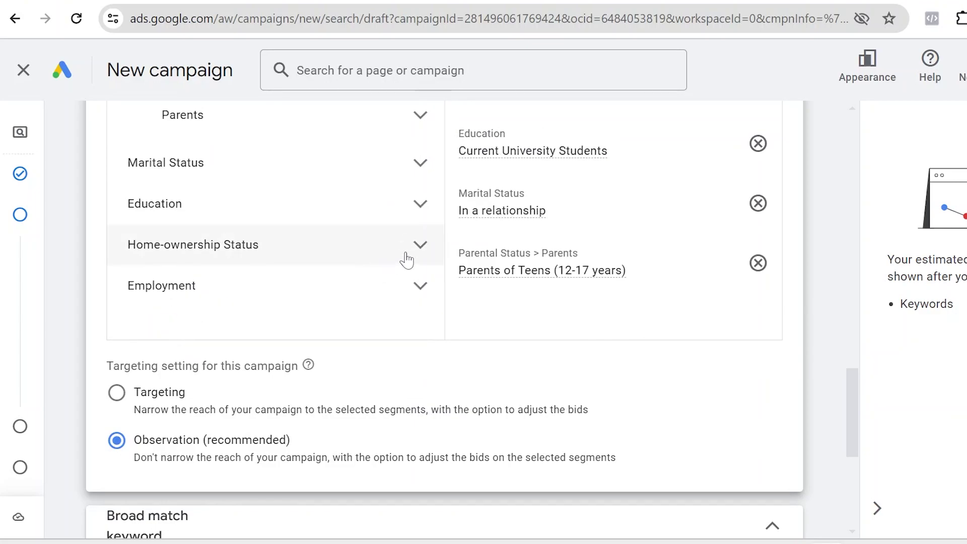
Show the Employment demographic options and return to the overview of segment categories.
click(421, 285)
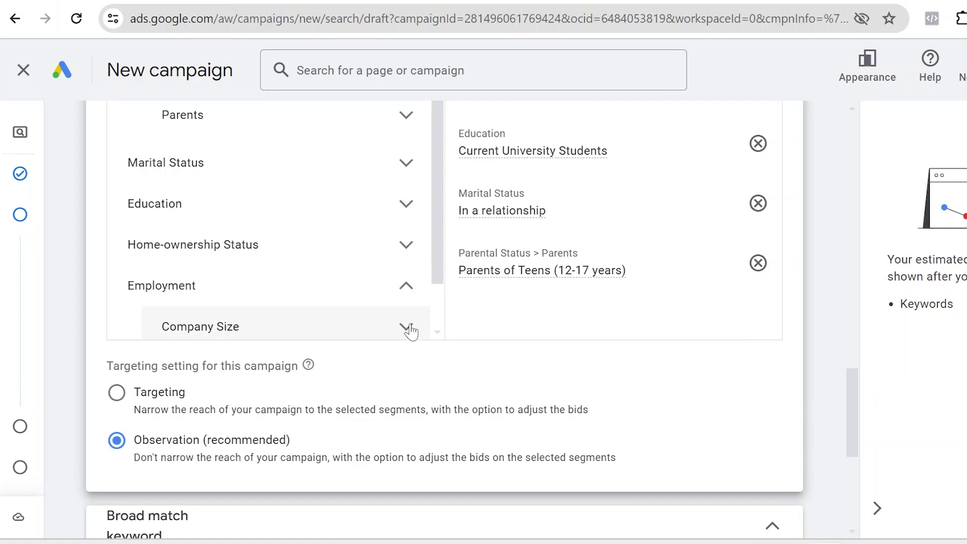
click(406, 286)
scroll(277, 226, up, 3)
click(134, 287)
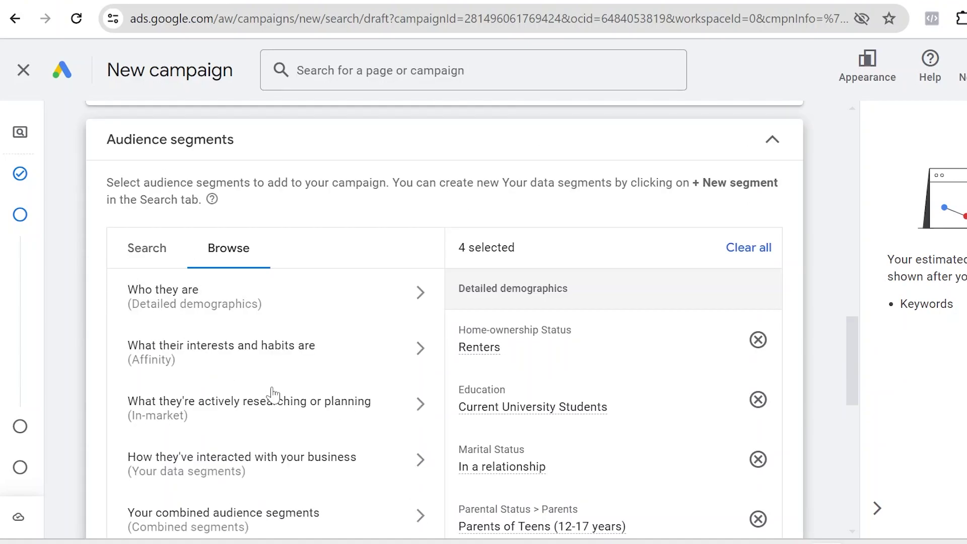
scroll(265, 348, down, 3)
scroll(266, 348, up, 2)
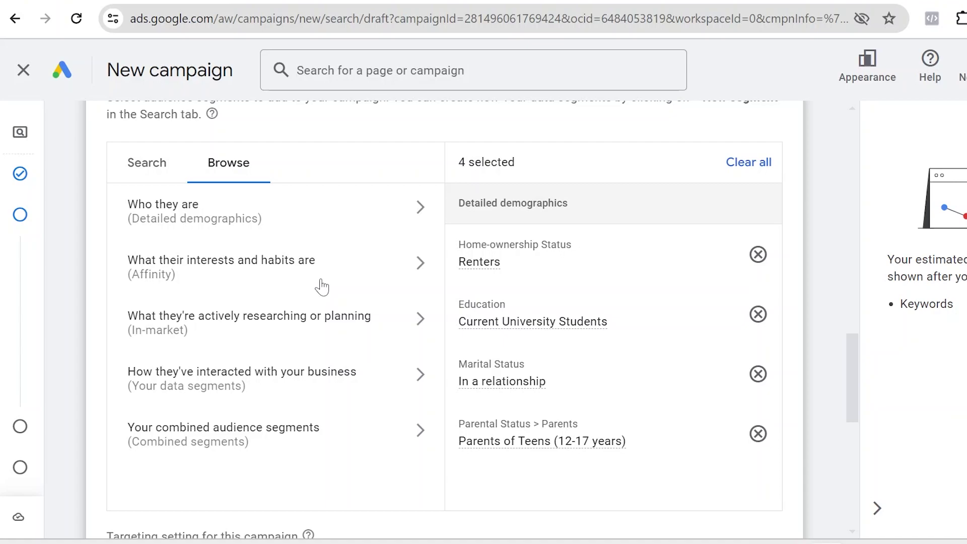
Add the Banks Online segment from the Banking & Finance affinity group.
click(416, 276)
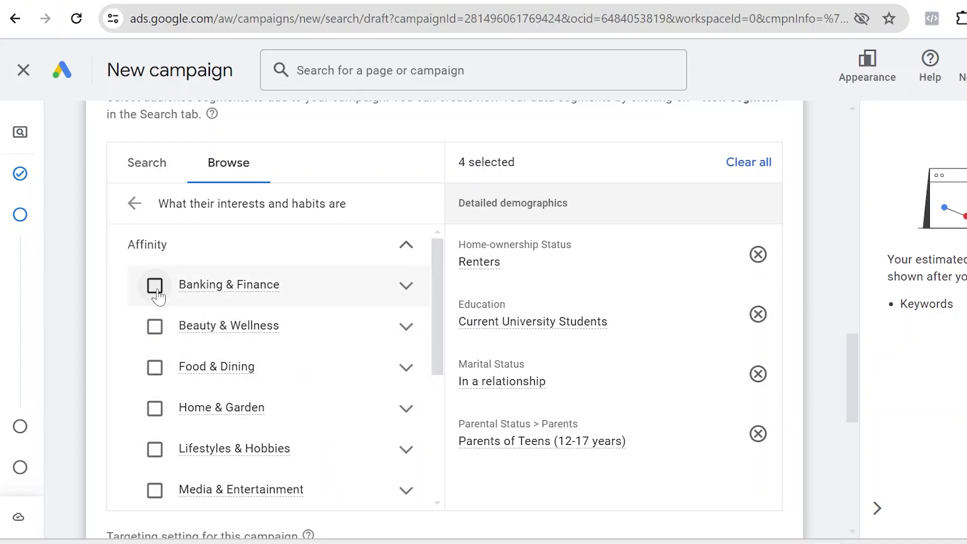
click(403, 282)
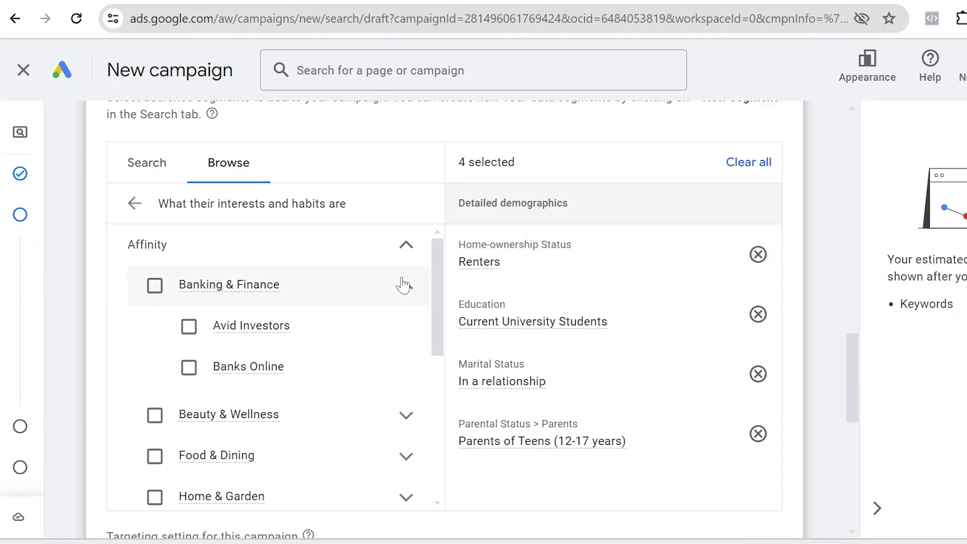
click(190, 369)
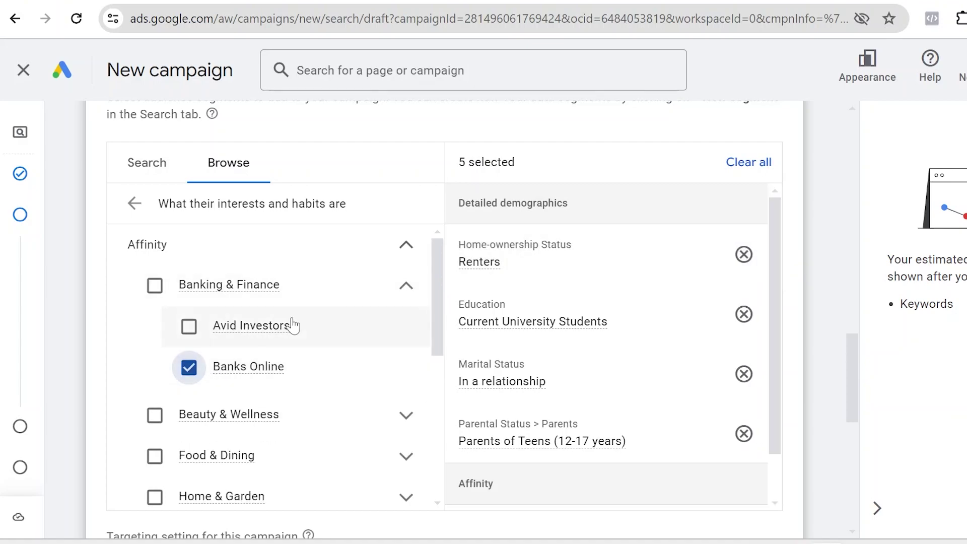
click(401, 292)
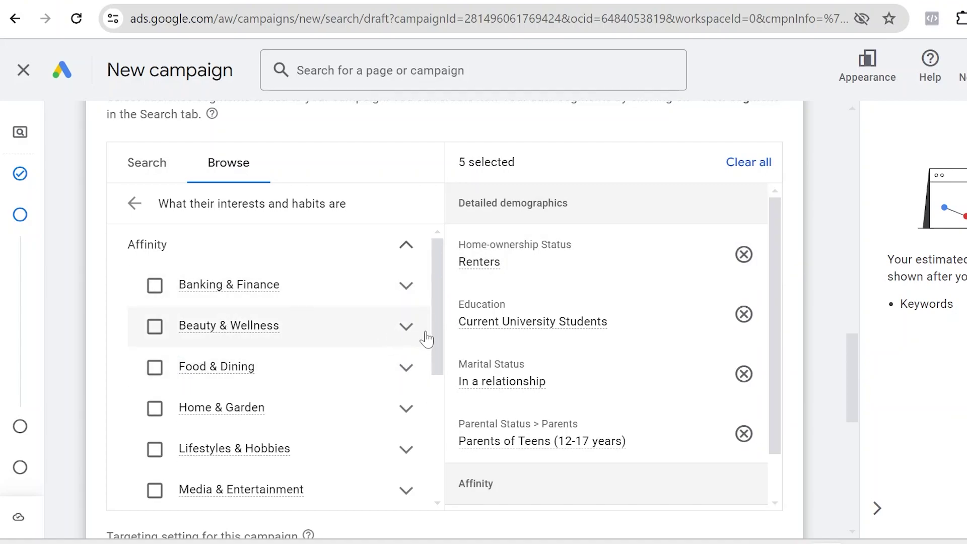
Add the Frequently Visits Salons segment from the Beauty & Wellness affinity group.
click(410, 334)
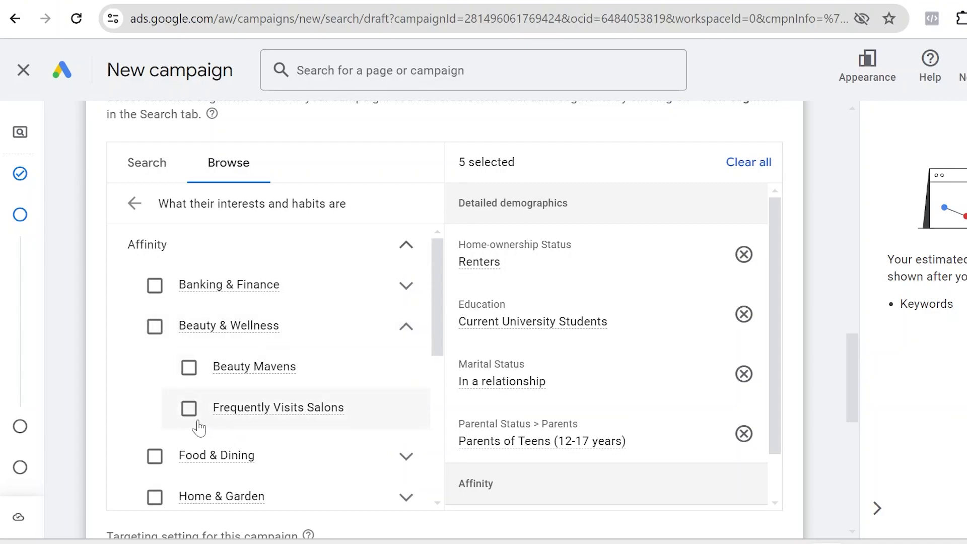
click(189, 408)
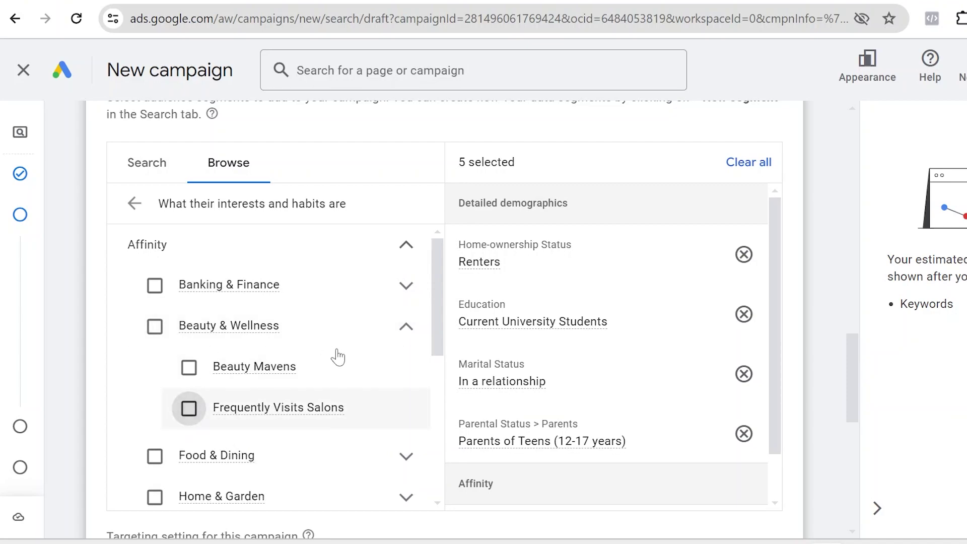
scroll(598, 252, down, 2)
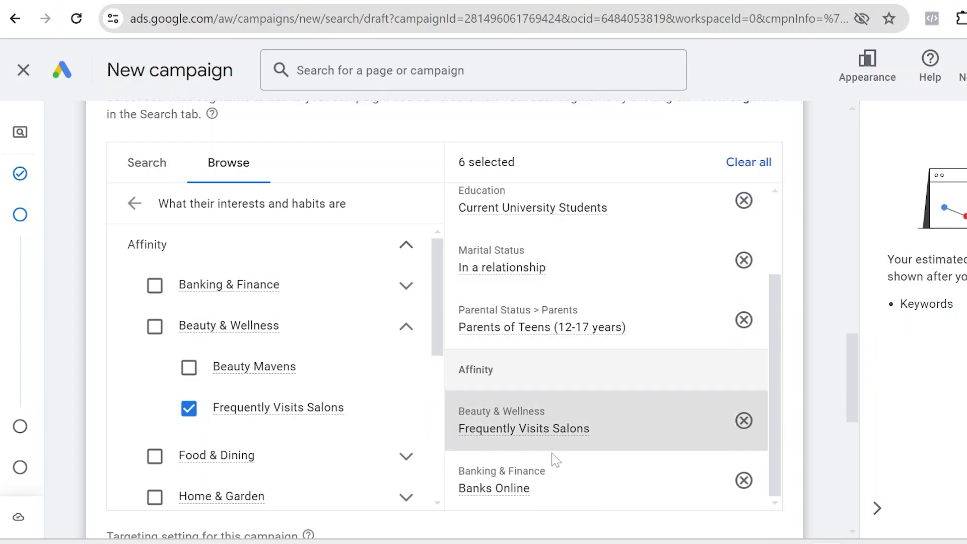
scroll(568, 274, up, 2)
Review the selected audience segments, the targeting setting, the broad match keyword section and the chosen languages.
scroll(568, 274, down, 10)
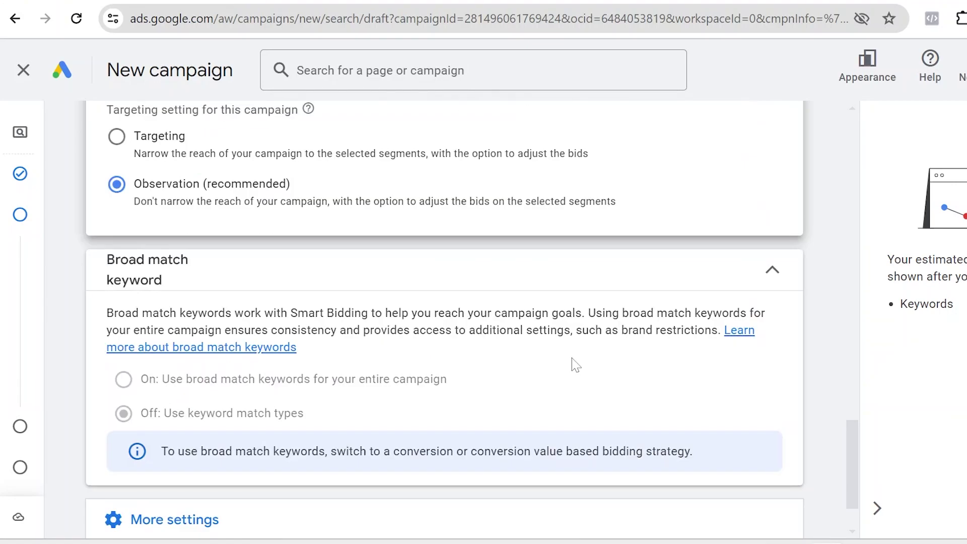
scroll(575, 268, up, 10)
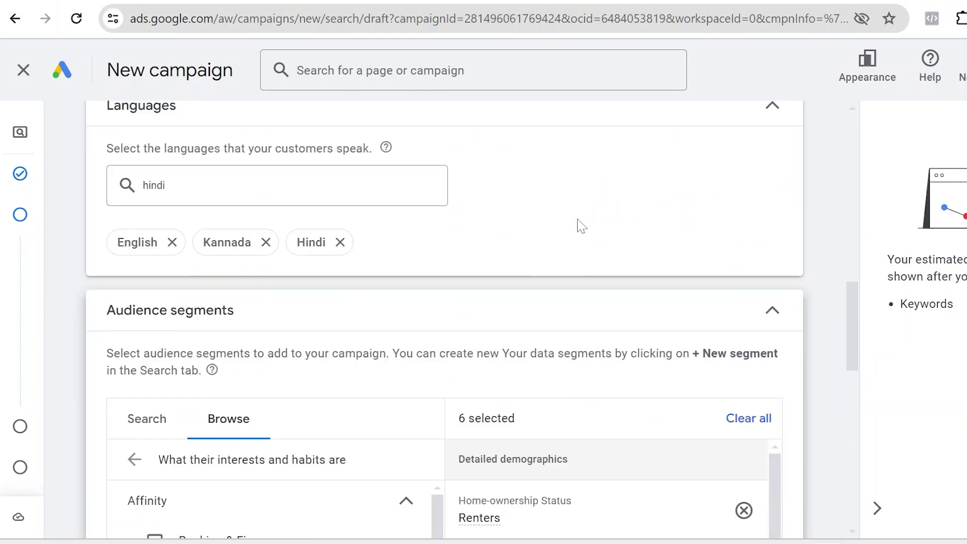
scroll(582, 332, down, 3)
scroll(582, 332, up, 3)
scroll(582, 332, down, 2)
scroll(582, 332, down, 1)
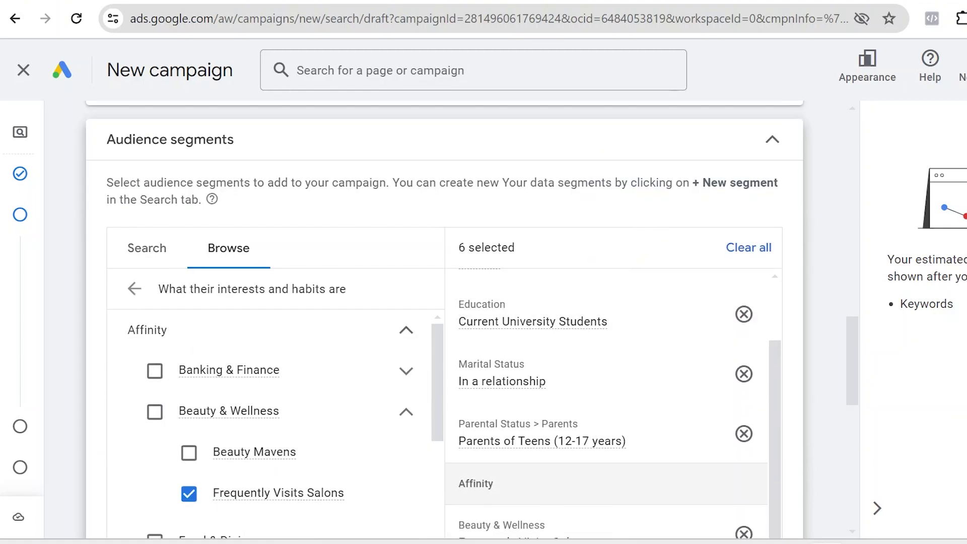
scroll(640, 367, down, 1)
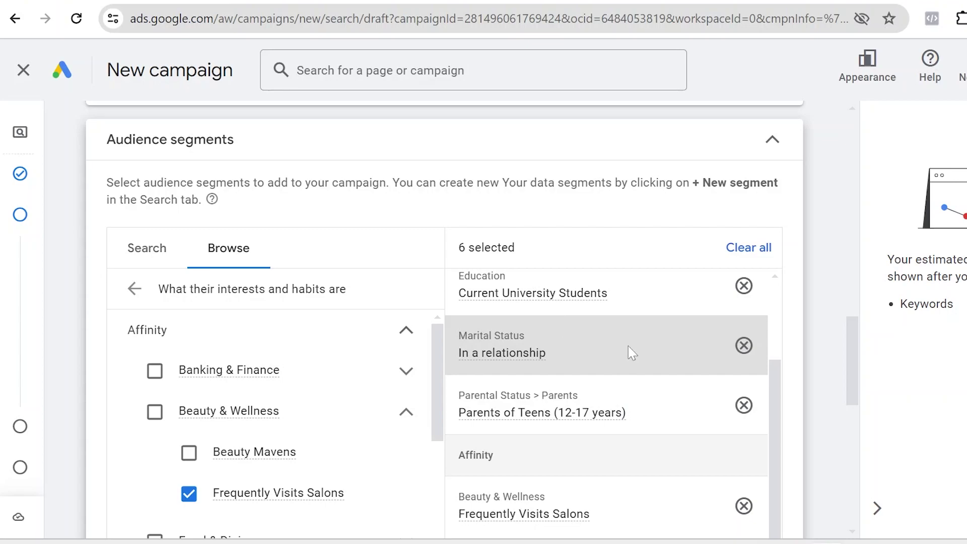
scroll(630, 348, down, 8)
scroll(626, 309, up, 5)
scroll(598, 214, up, 6)
scroll(594, 343, down, 3)
scroll(600, 425, down, 5)
scroll(403, 282, down, 1)
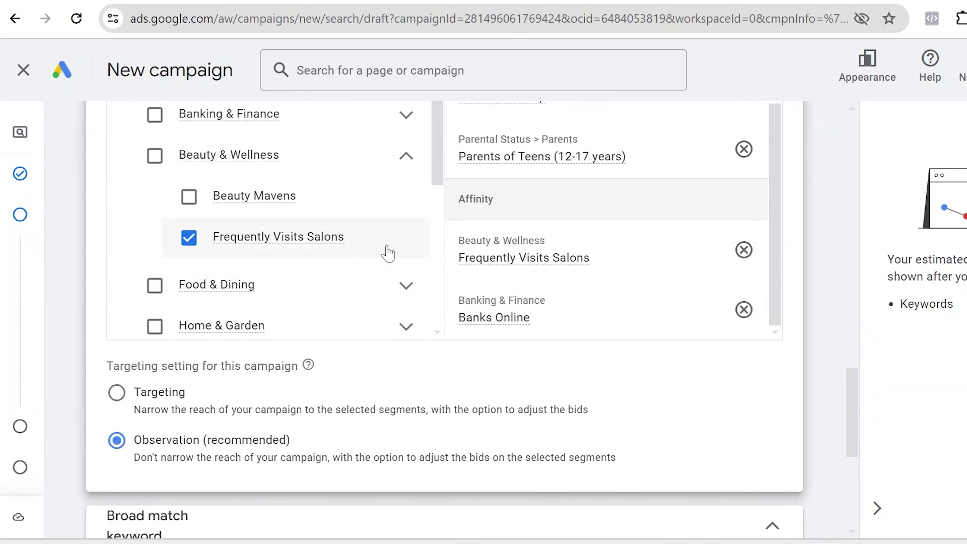
scroll(403, 304, up, 5)
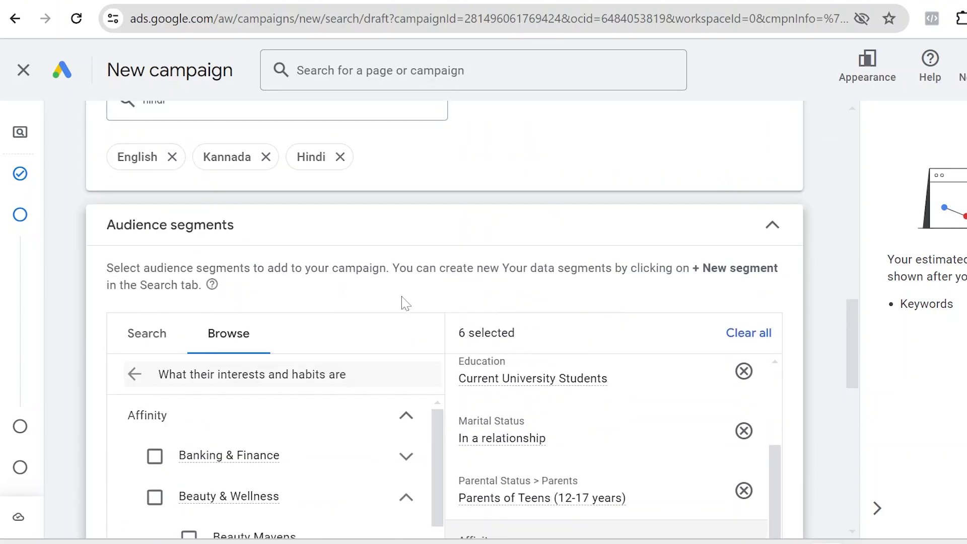
Add the Arts & Crafts Supplies segment from the in-market category and look through the other in-market segments.
click(137, 373)
scroll(201, 371, down, 5)
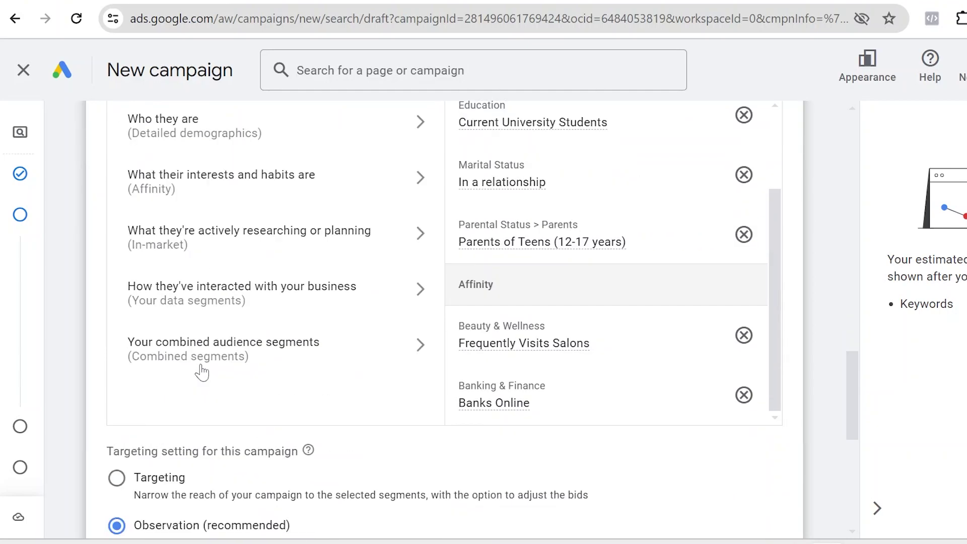
click(400, 252)
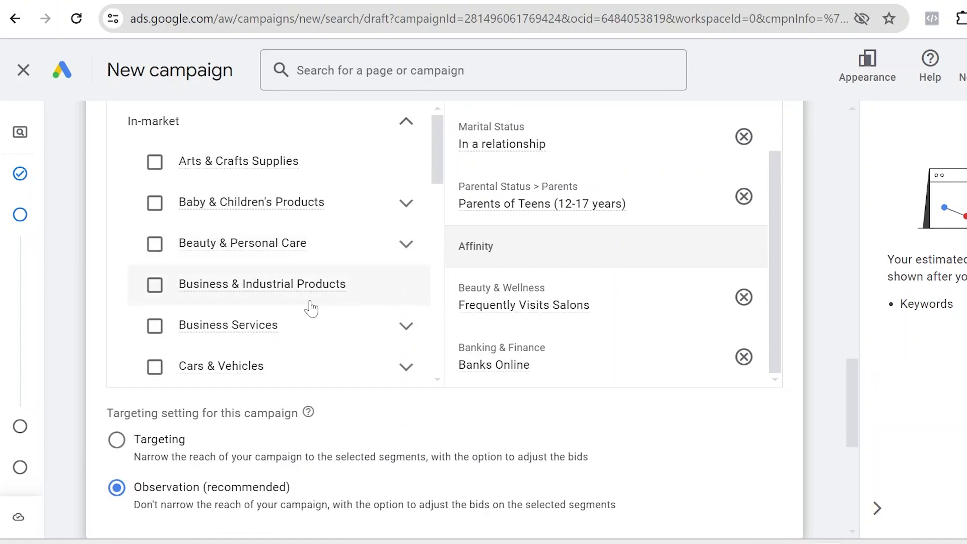
scroll(397, 255, up, 3)
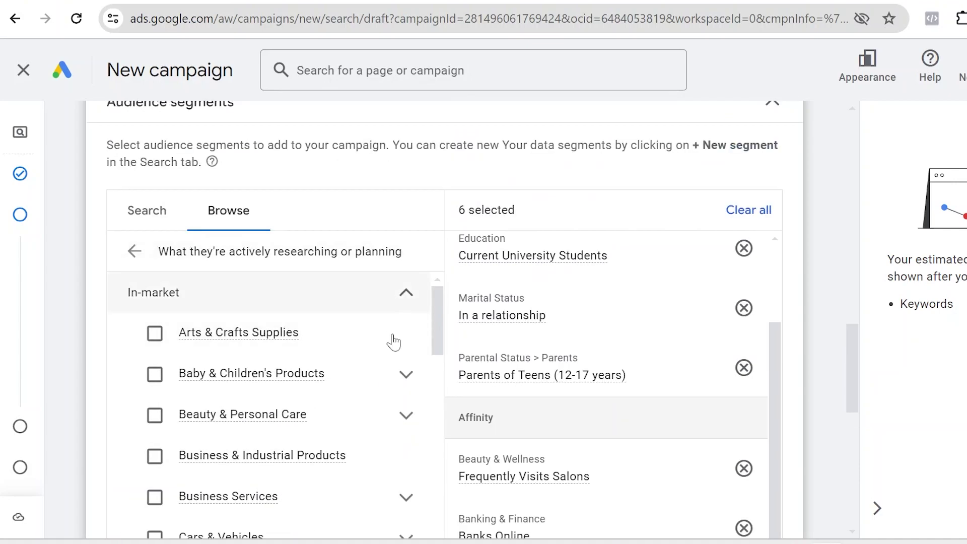
click(361, 333)
scroll(361, 333, down, 3)
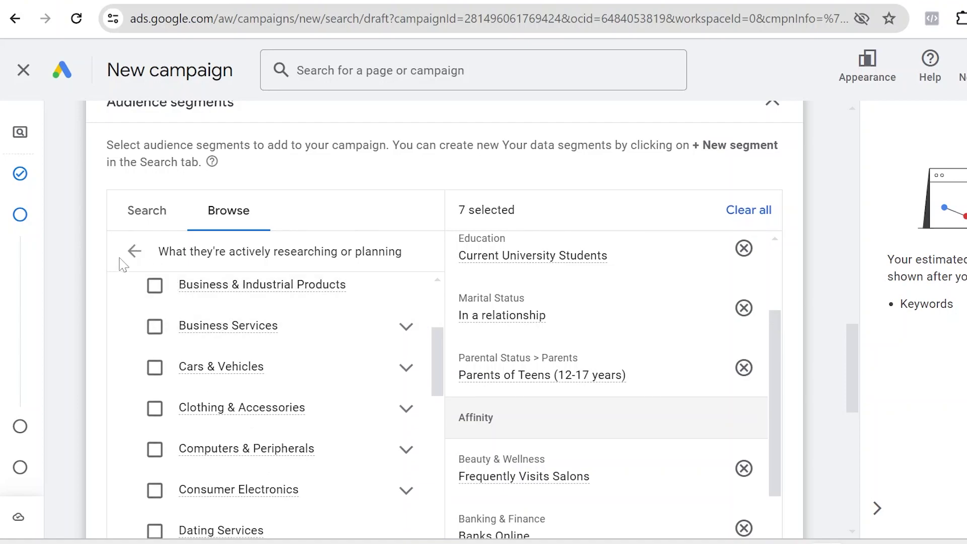
Leave the in-market category and open the segments based on how people have interacted with the business.
click(133, 251)
scroll(296, 309, down, 5)
scroll(313, 309, up, 3)
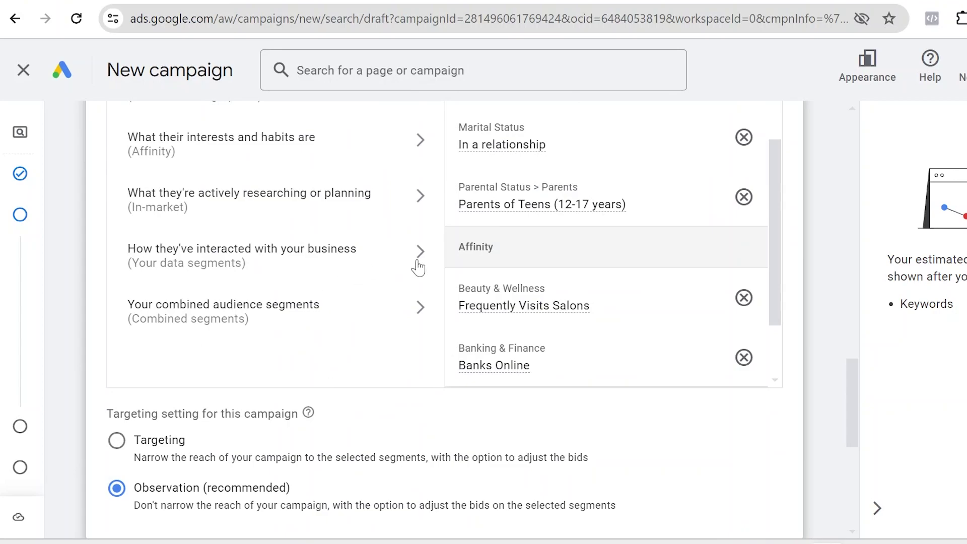
click(416, 267)
scroll(205, 335, up, 4)
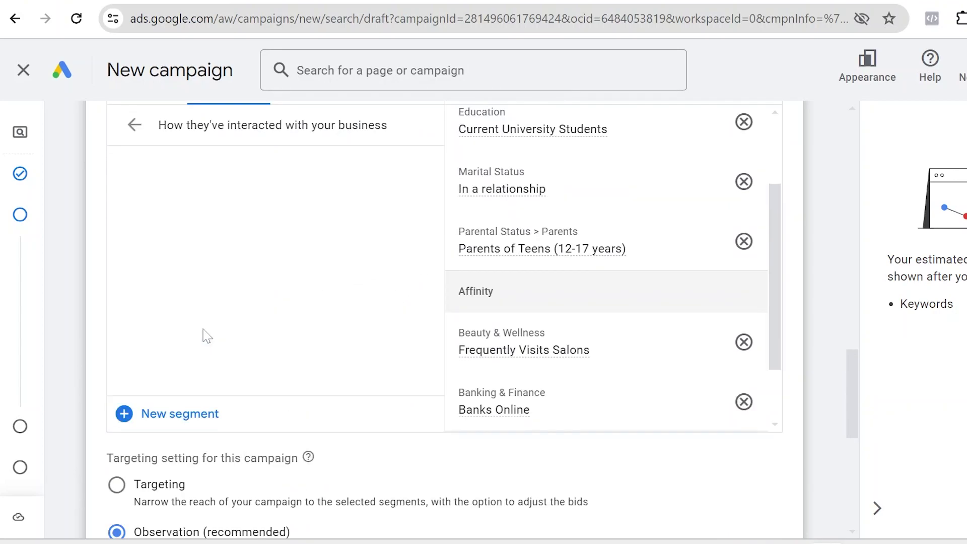
scroll(207, 336, down, 2)
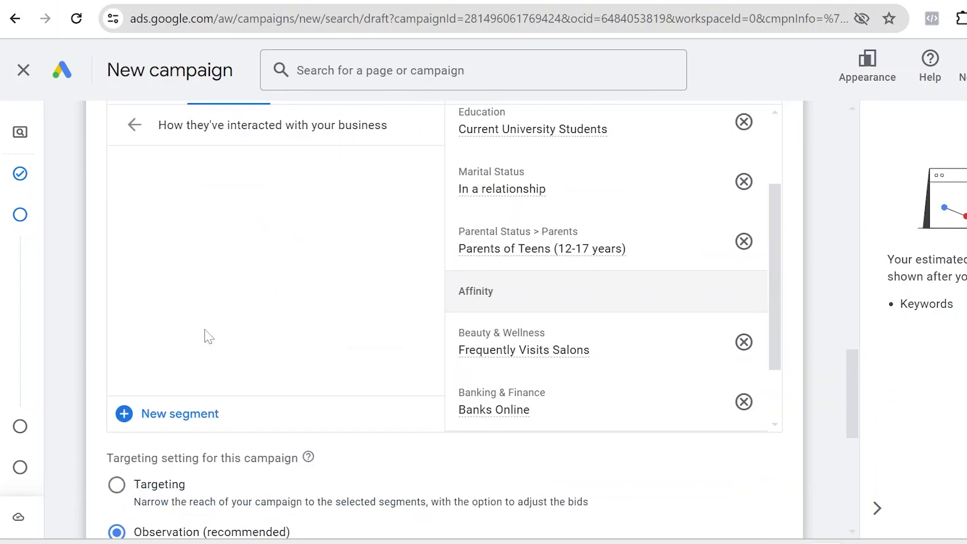
Start a new data segment, examine the available segment types, and close the creation pane without choosing one.
click(125, 414)
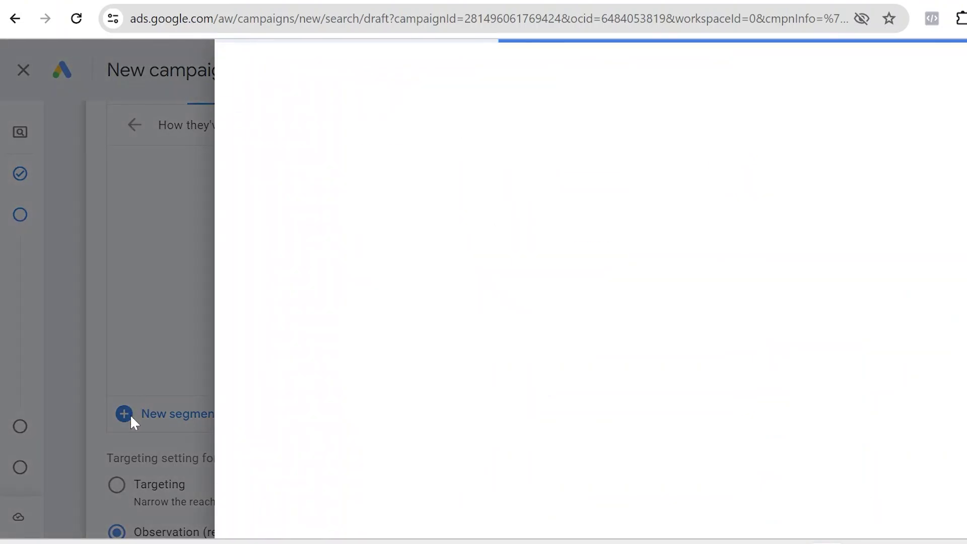
scroll(398, 227, down, 3)
scroll(414, 174, up, 1)
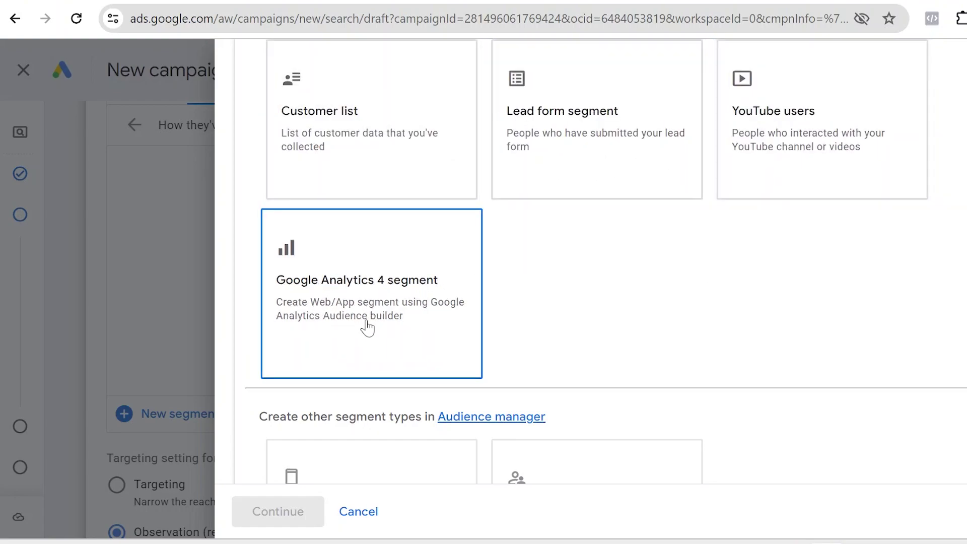
scroll(367, 328, up, 2)
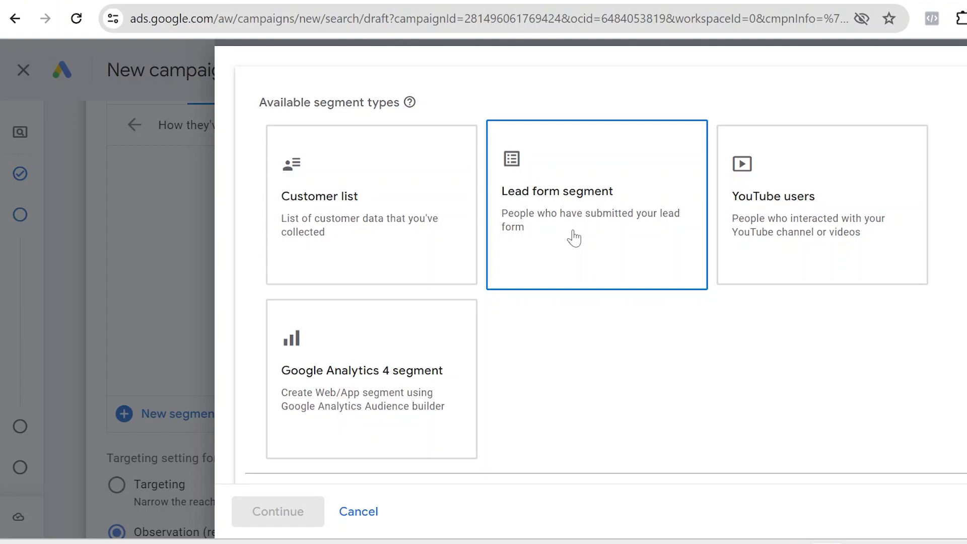
scroll(621, 255, down, 5)
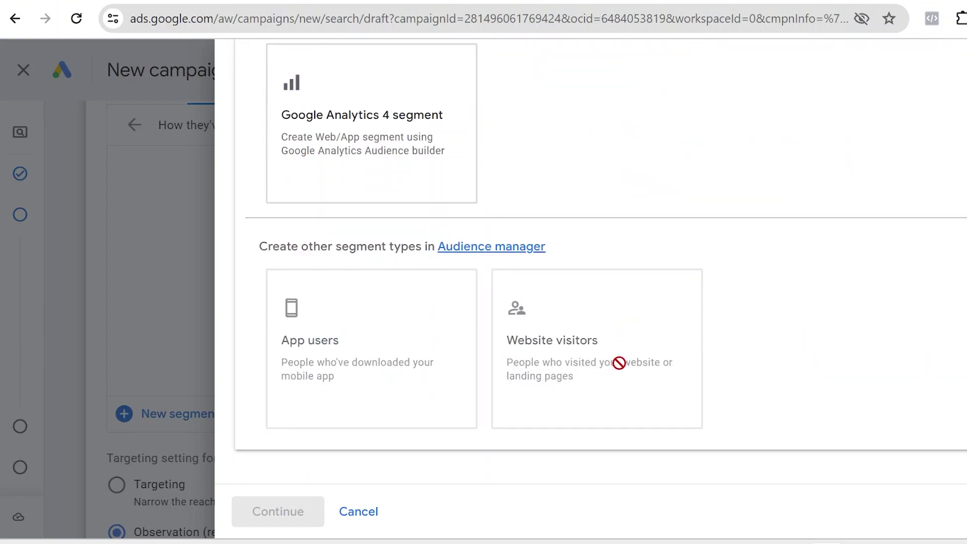
scroll(629, 232, up, 5)
click(240, 69)
scroll(513, 367, down, 1)
scroll(352, 285, up, 2)
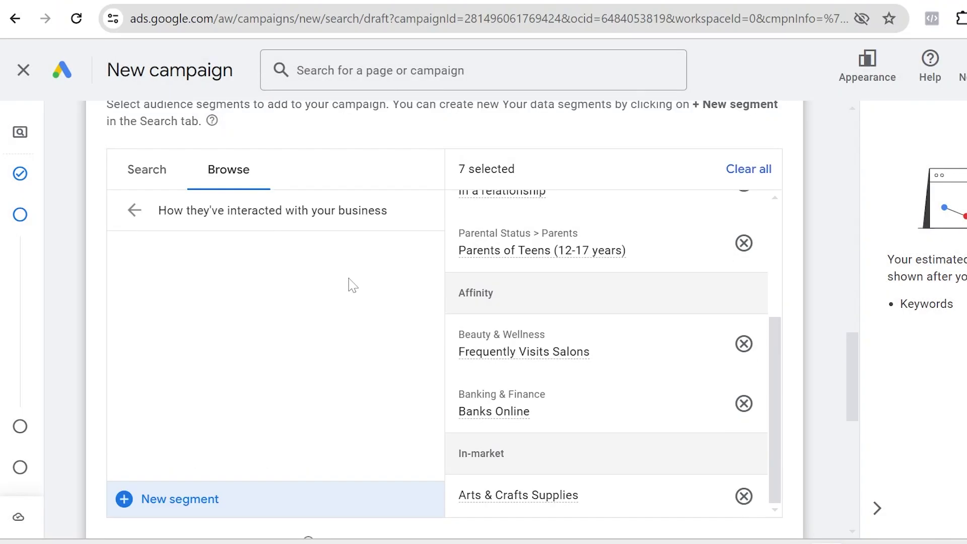
Return to the audience category overview and review the selected segments, the targeting setting and the broad match keyword section.
scroll(352, 285, up, 5)
scroll(603, 371, down, 5)
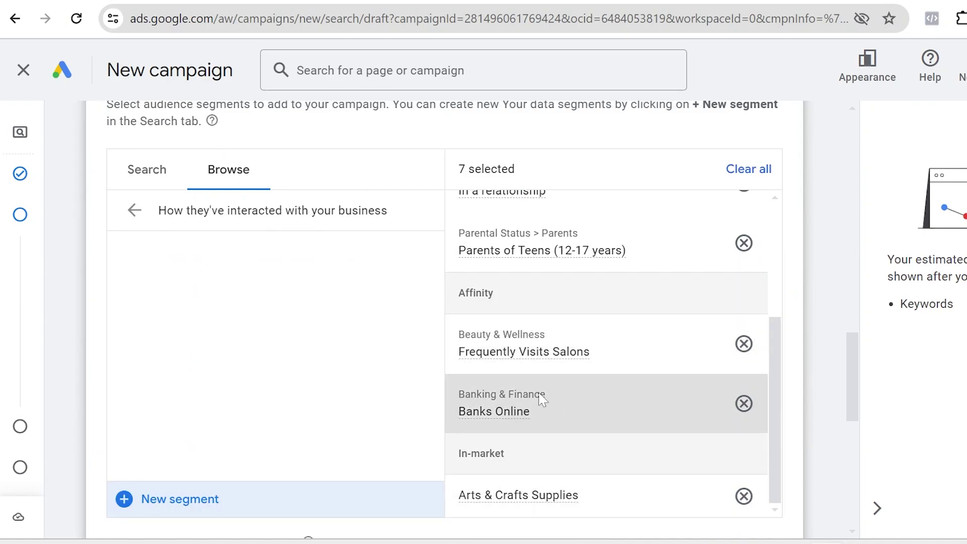
click(134, 211)
scroll(338, 362, down, 3)
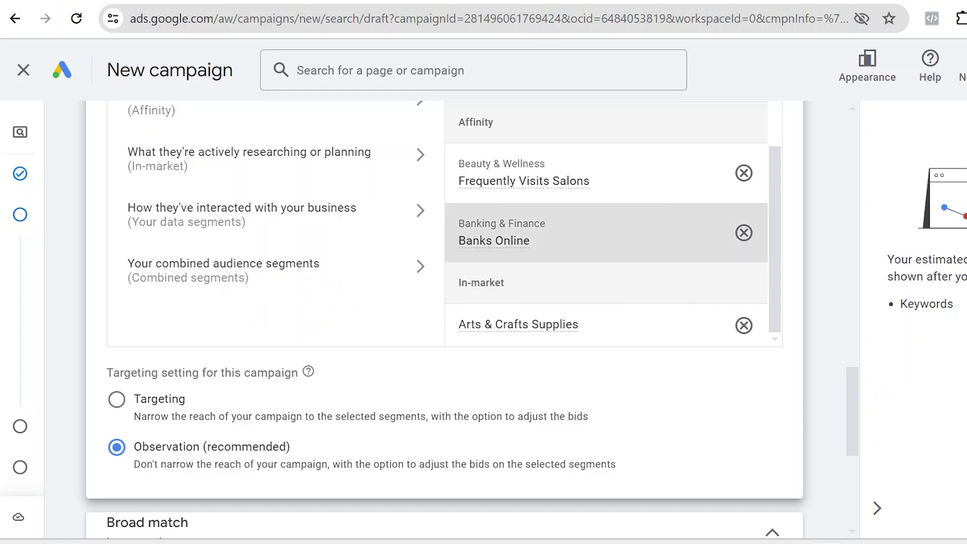
scroll(551, 252, up, 4)
scroll(552, 257, up, 8)
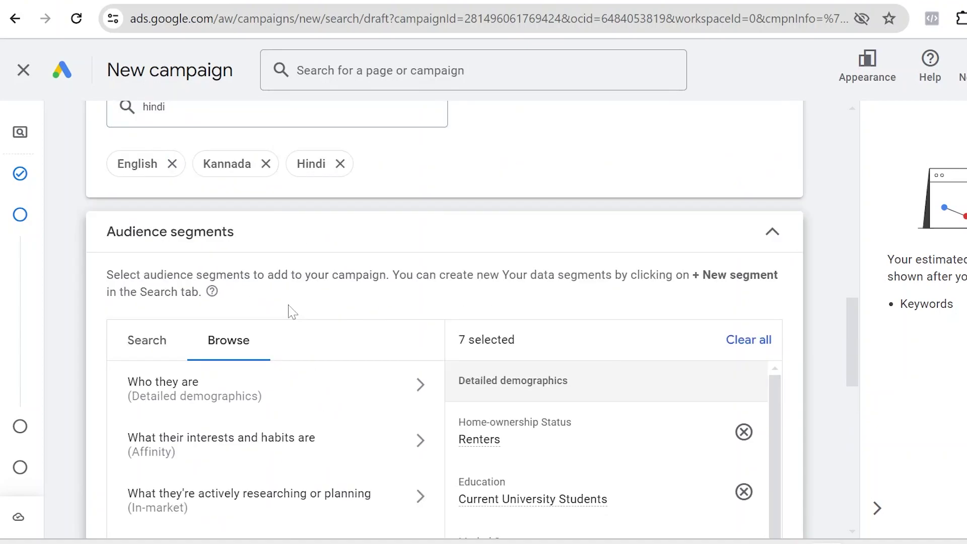
scroll(585, 403, down, 5)
scroll(564, 362, down, 5)
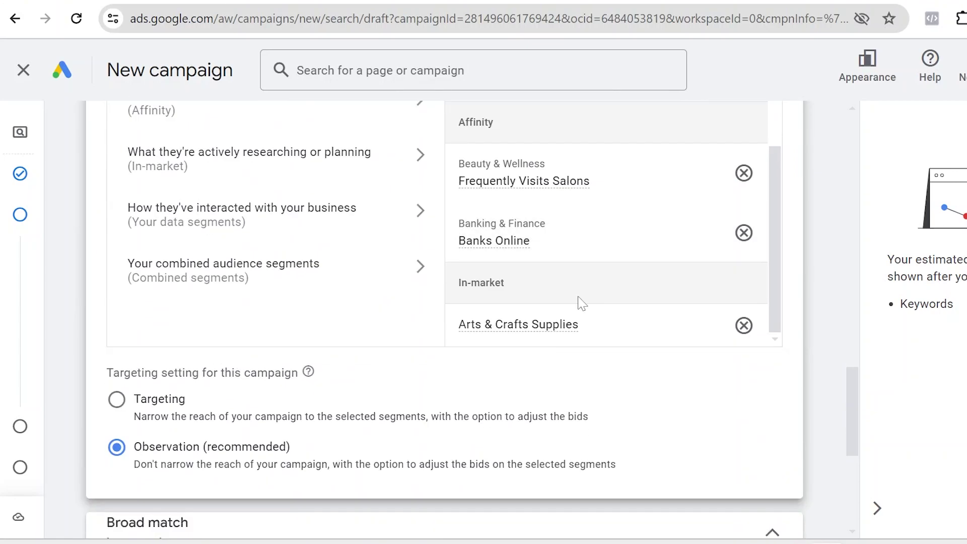
scroll(576, 297, up, 3)
scroll(575, 247, up, 5)
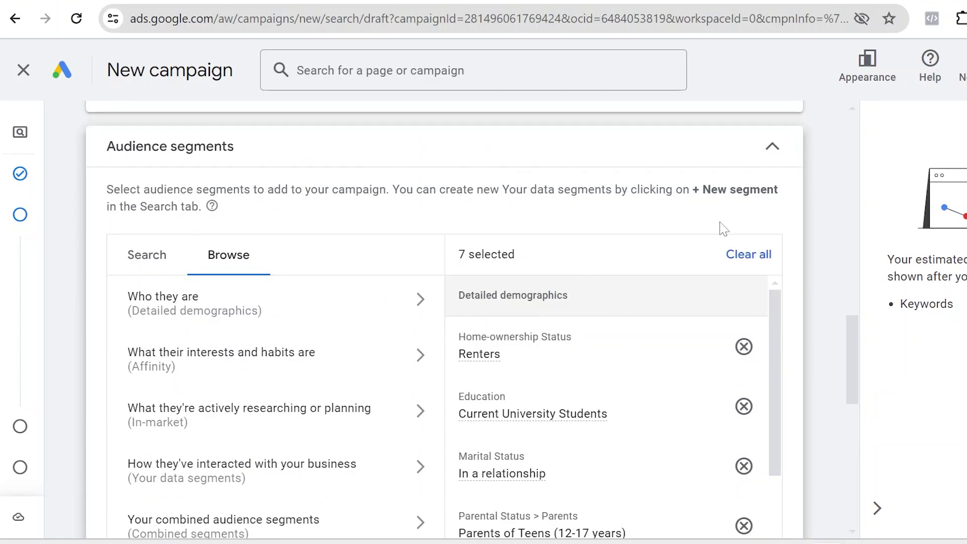
scroll(645, 383, down, 8)
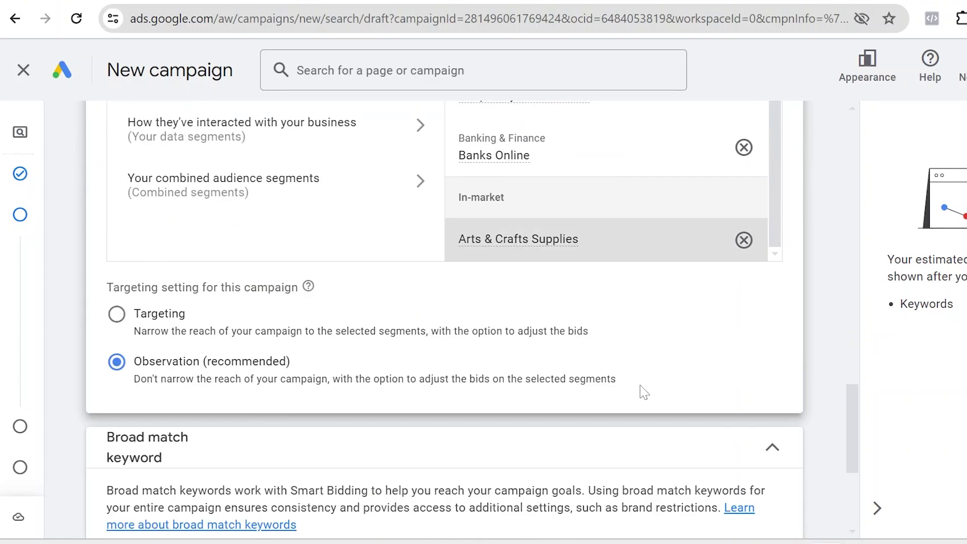
scroll(623, 272, up, 3)
scroll(624, 211, up, 5)
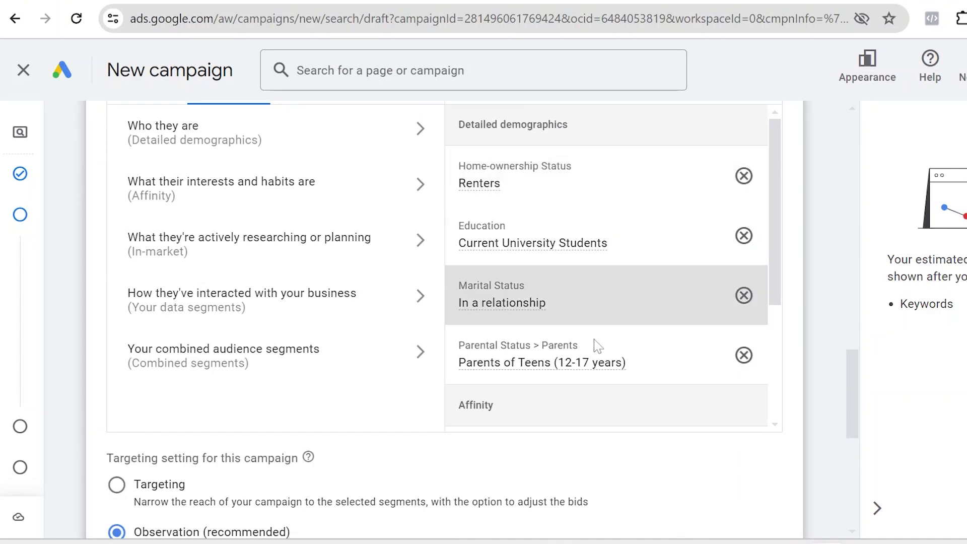
scroll(615, 259, up, 6)
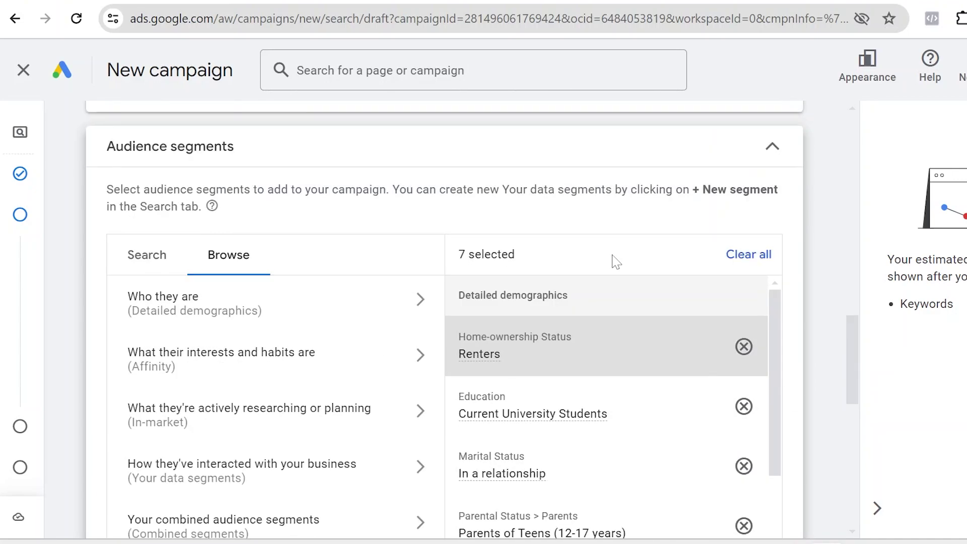
scroll(584, 453, down, 3)
scroll(583, 398, down, 5)
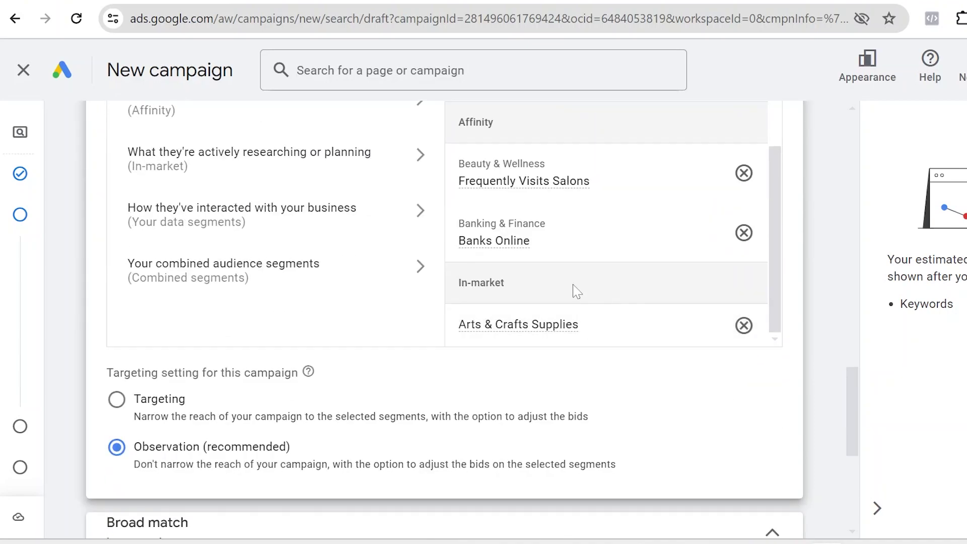
scroll(611, 281, down, 5)
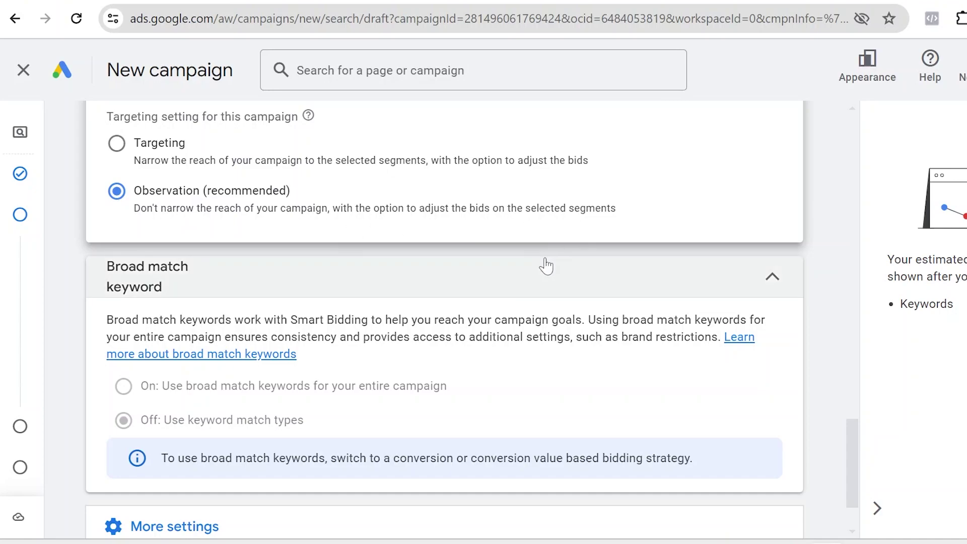
scroll(544, 264, down, 2)
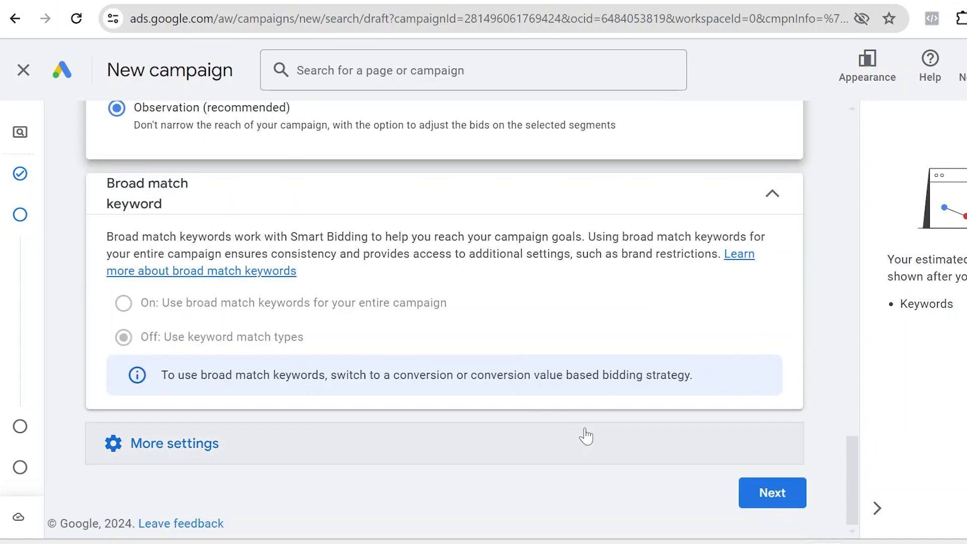
Expand the additional campaign settings, inspect the ad rotation options and collapse them again.
click(129, 458)
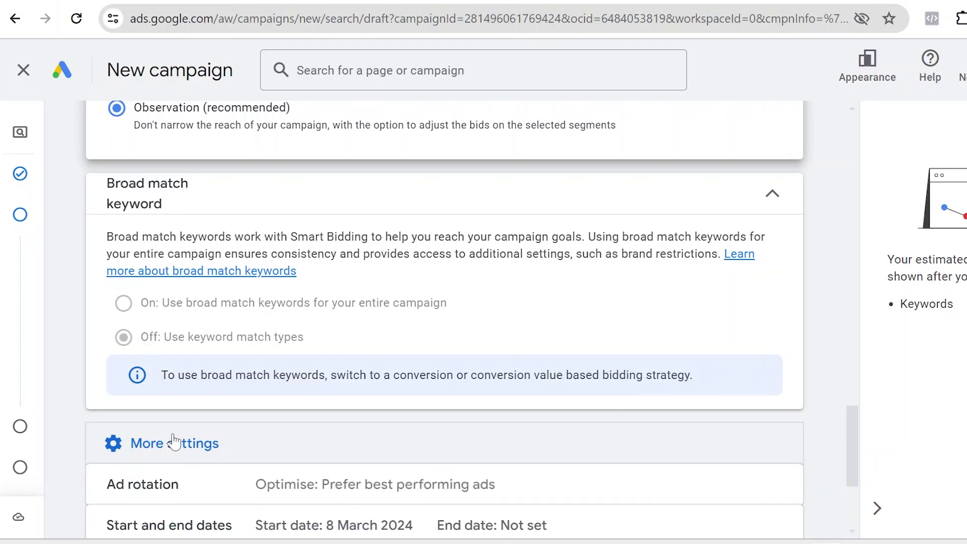
scroll(274, 348, down, 4)
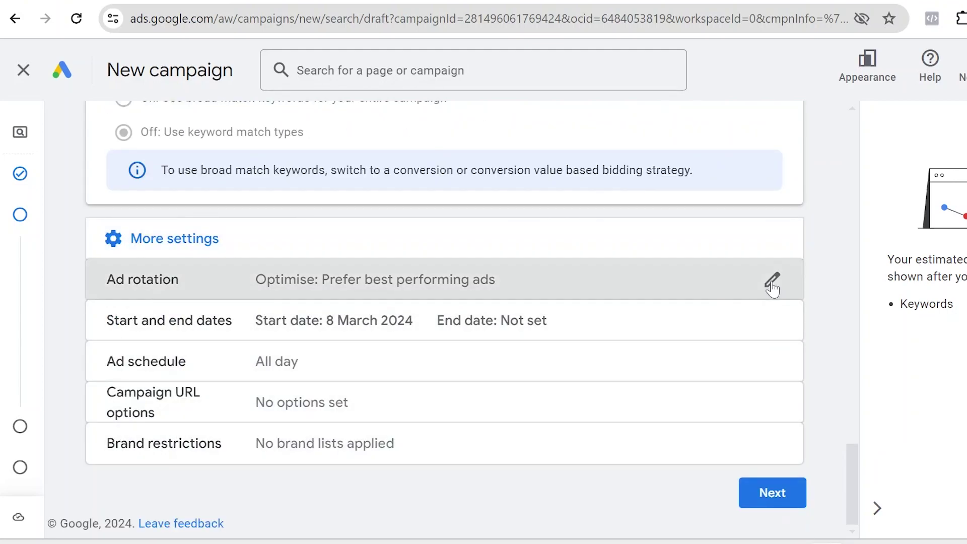
click(772, 280)
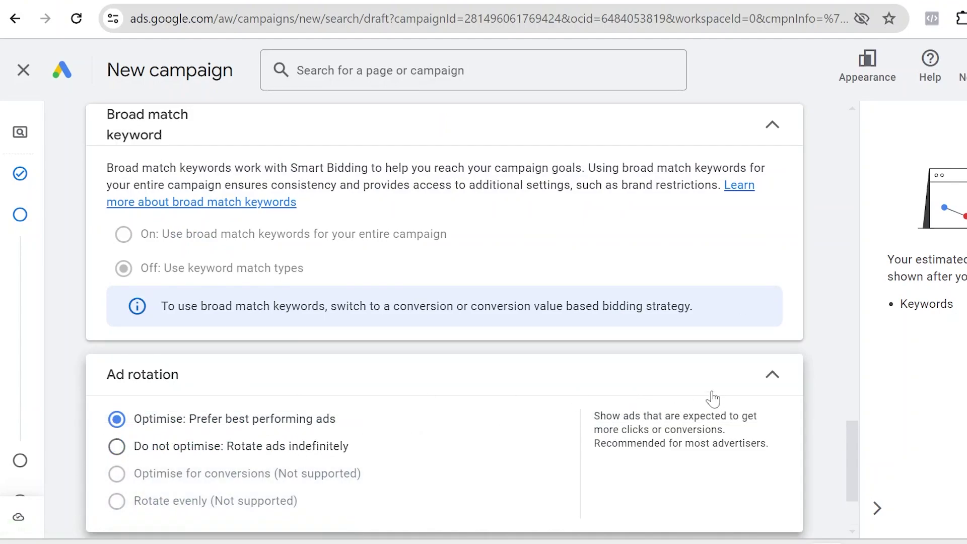
click(764, 390)
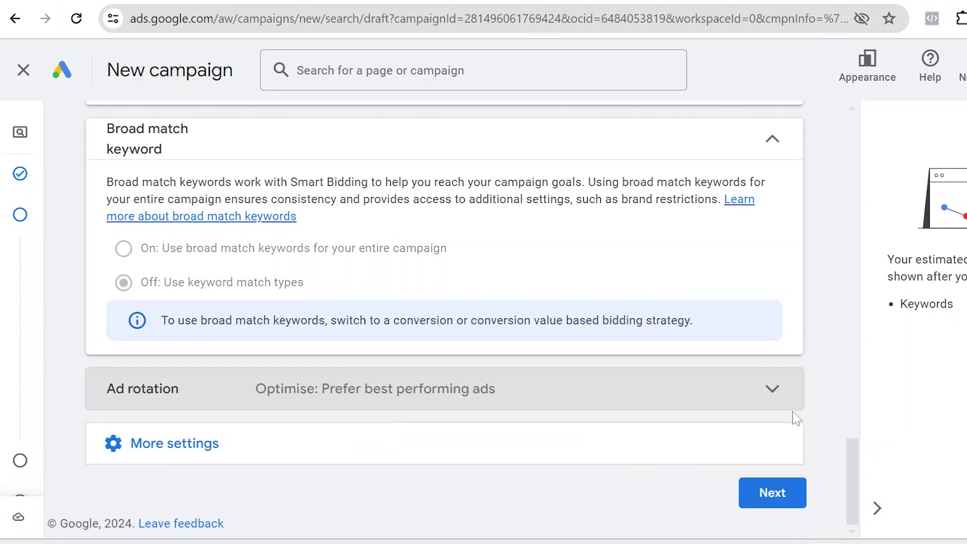
Open the campaign's start and end dates from the additional settings, inspect them and collapse the section.
click(115, 444)
scroll(237, 470, down, 3)
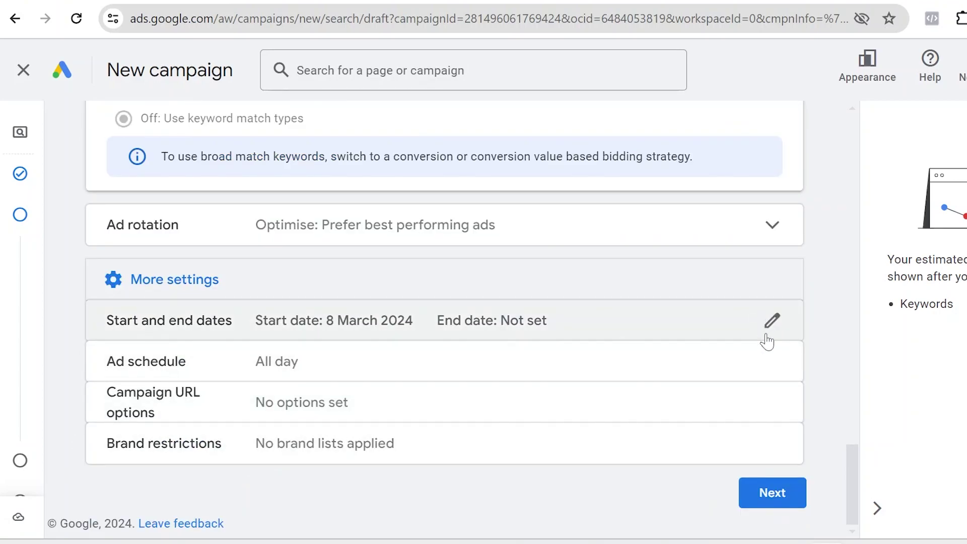
click(765, 329)
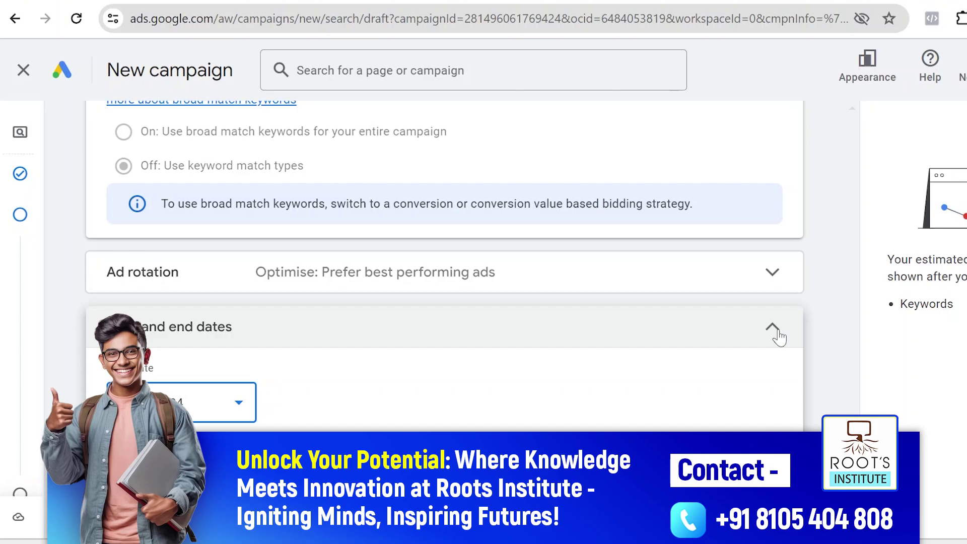
click(773, 327)
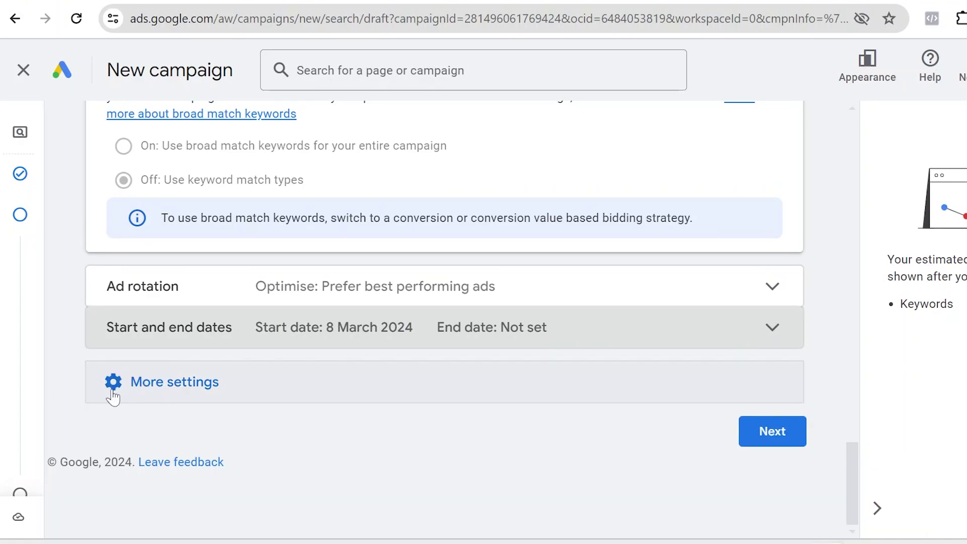
Show the remaining additional settings, including the ad schedule, and continue to the Keywords and ads page.
click(112, 394)
scroll(762, 336, down, 1)
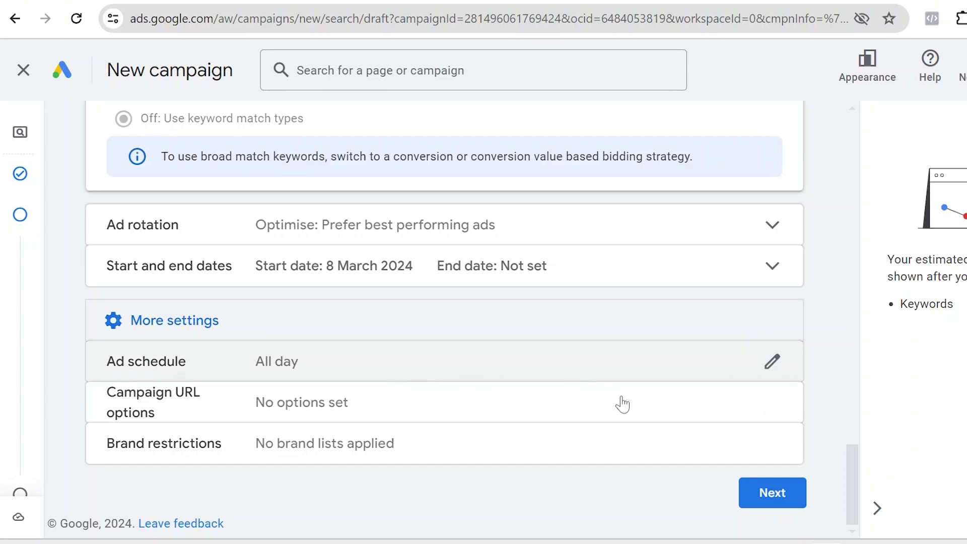
click(781, 231)
click(794, 238)
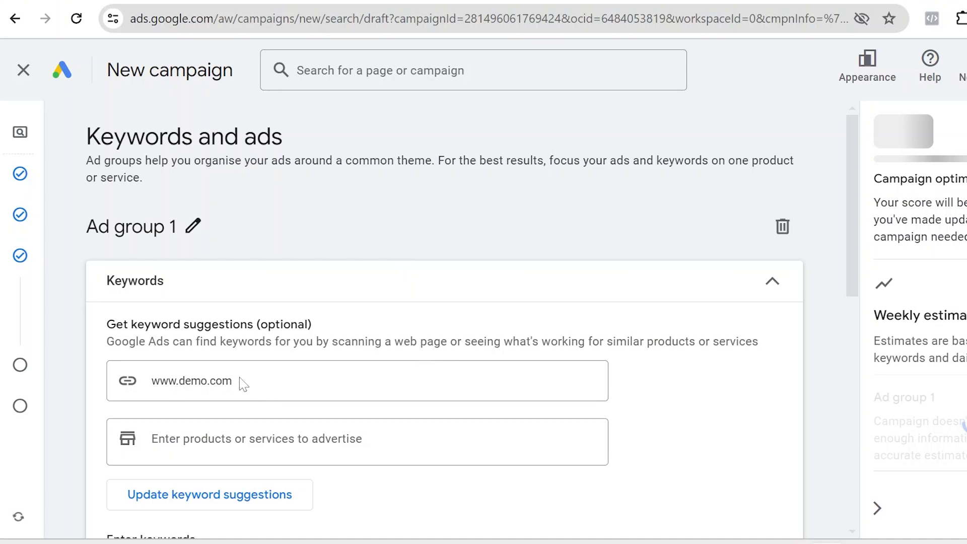
Examine Ad group 1's keyword suggestion fields, the suggested keyword list, the match type notation and the Ads section below.
scroll(247, 382, down, 8)
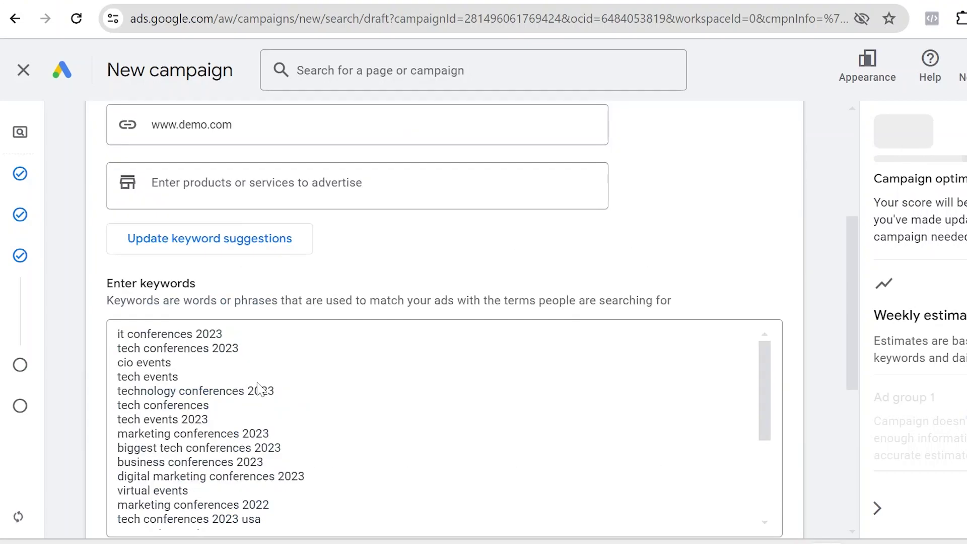
scroll(251, 141, up, 2)
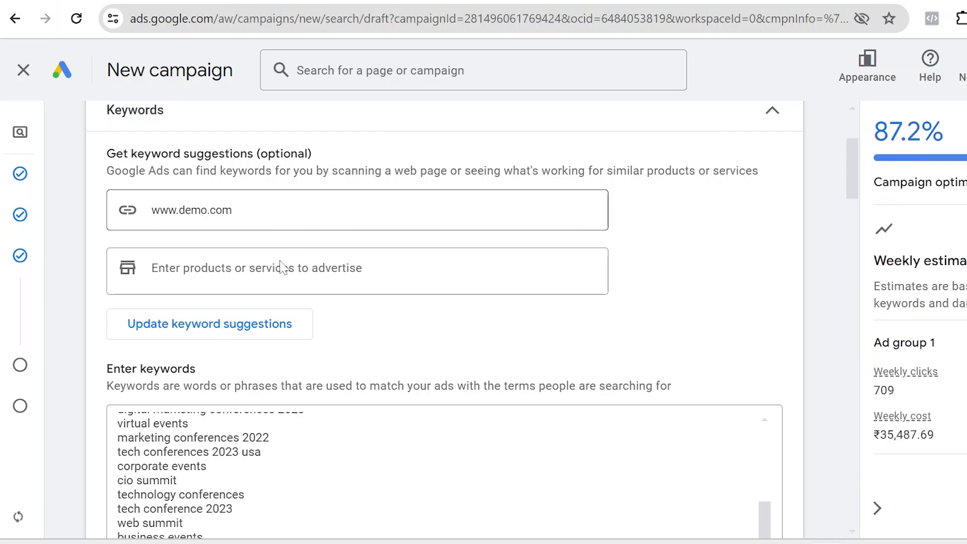
scroll(262, 320, down, 8)
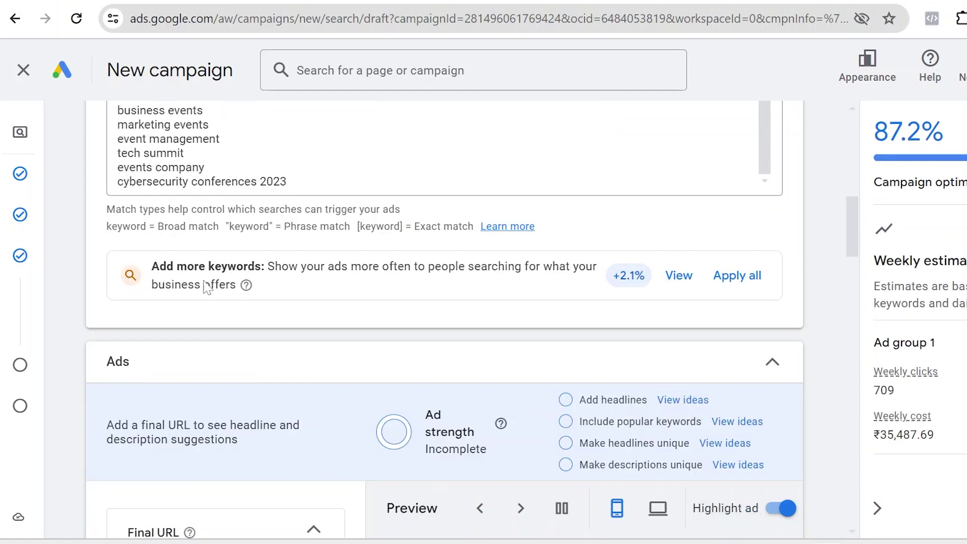
scroll(235, 270, up, 3)
scroll(445, 320, up, 8)
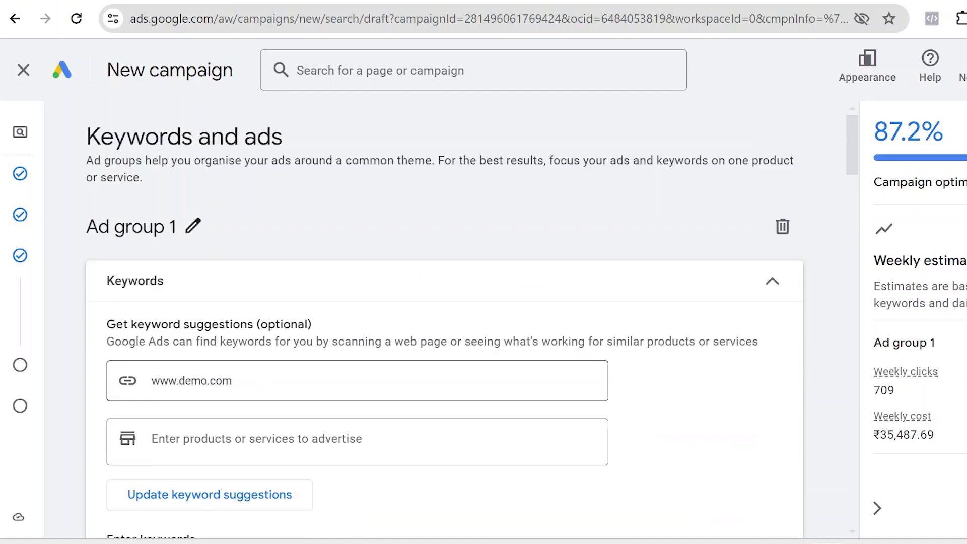
scroll(284, 386, down, 8)
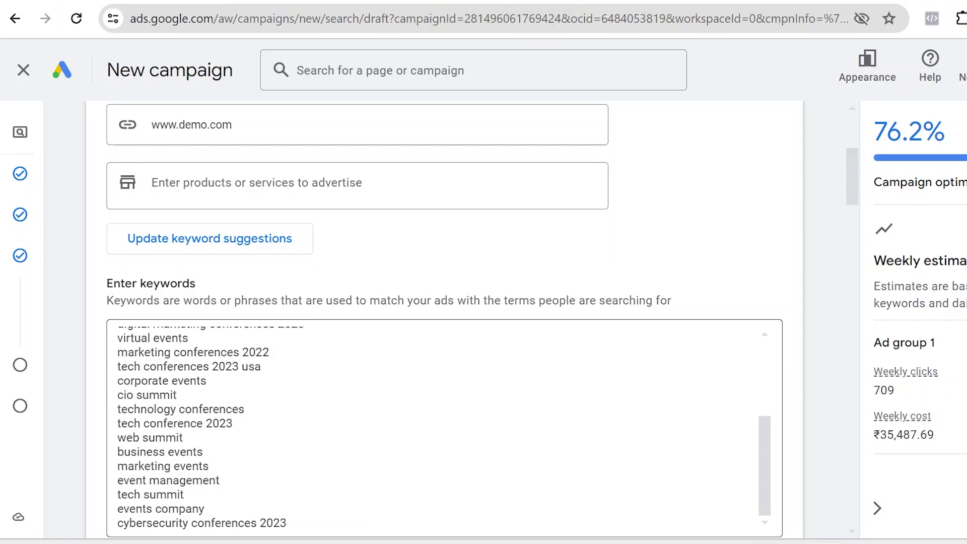
scroll(443, 322, down, 3)
scroll(443, 256, up, 5)
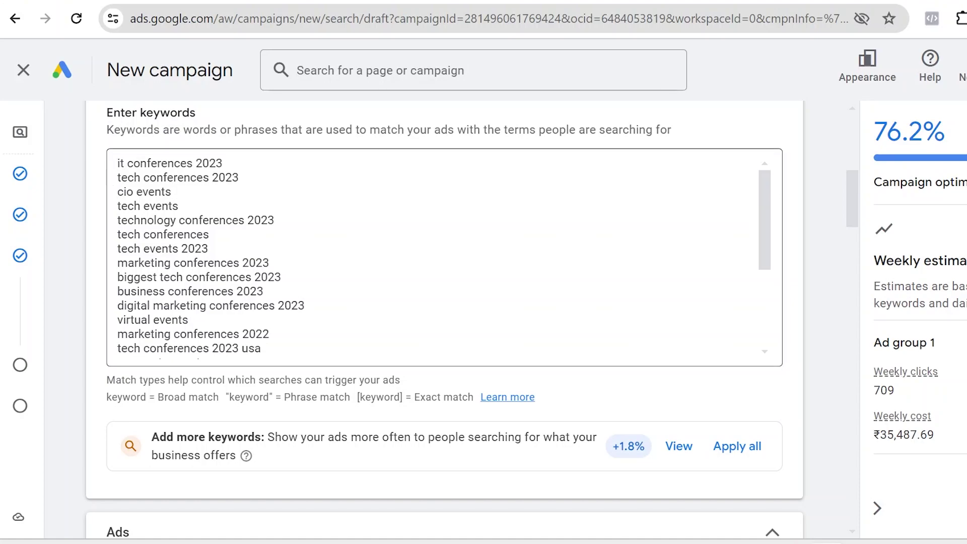
Examine the ad group's keyword list, then the Ads section with its ad strength, preview and final URL field.
key(ctrl+a)
click(381, 224)
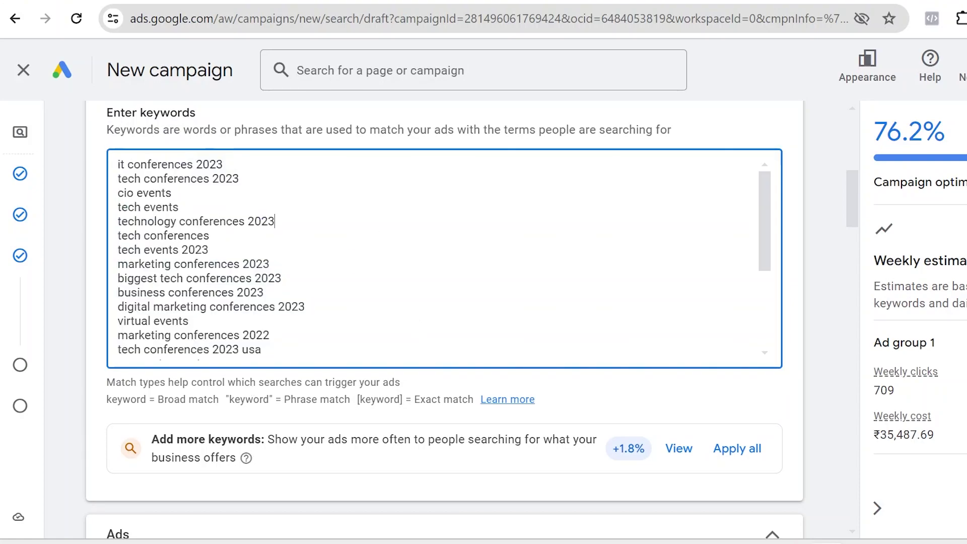
scroll(381, 252, down, 5)
scroll(670, 421, down, 6)
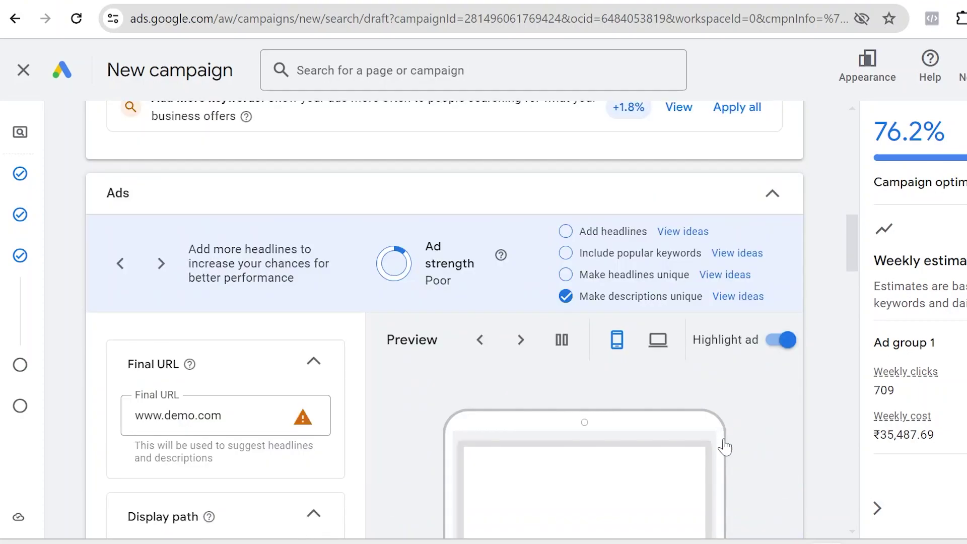
scroll(559, 316, down, 6)
scroll(357, 279, up, 5)
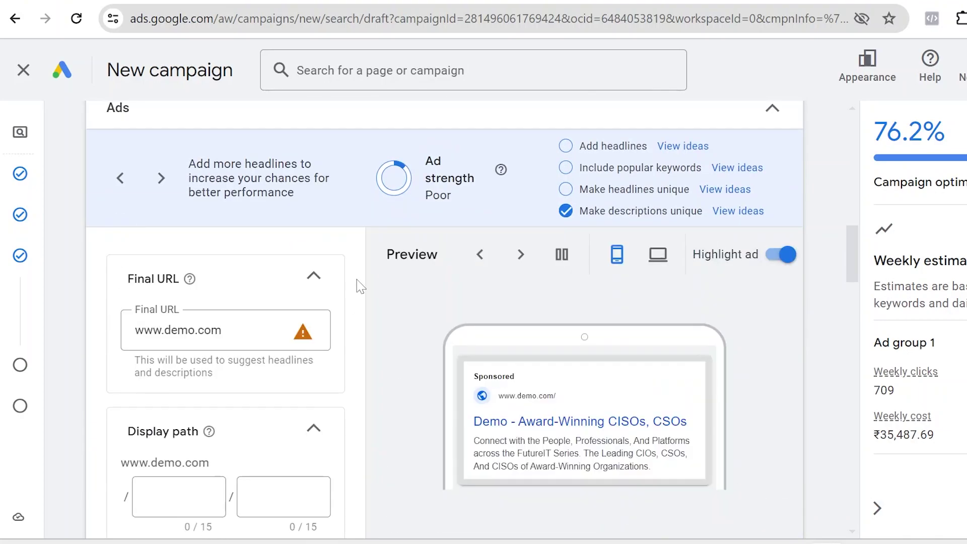
click(221, 329)
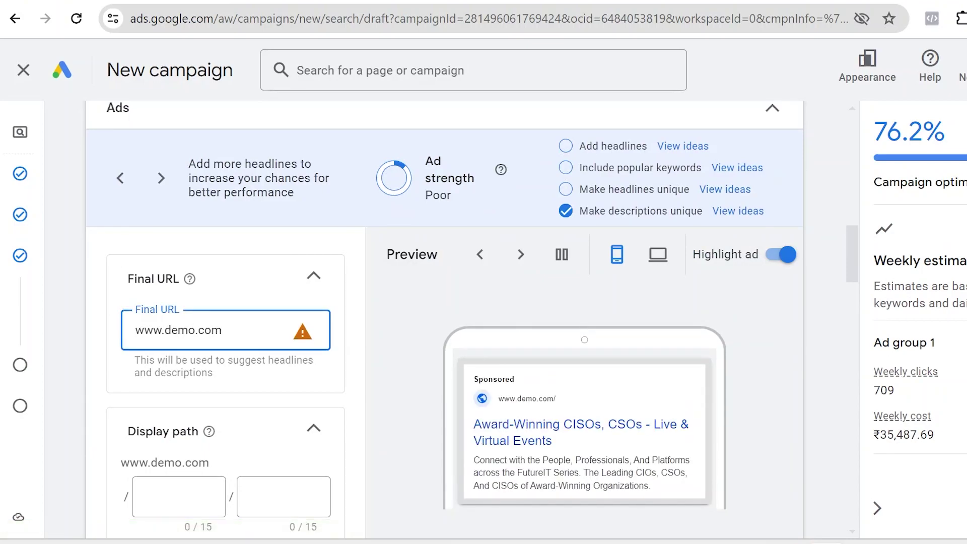
scroll(255, 341, down, 2)
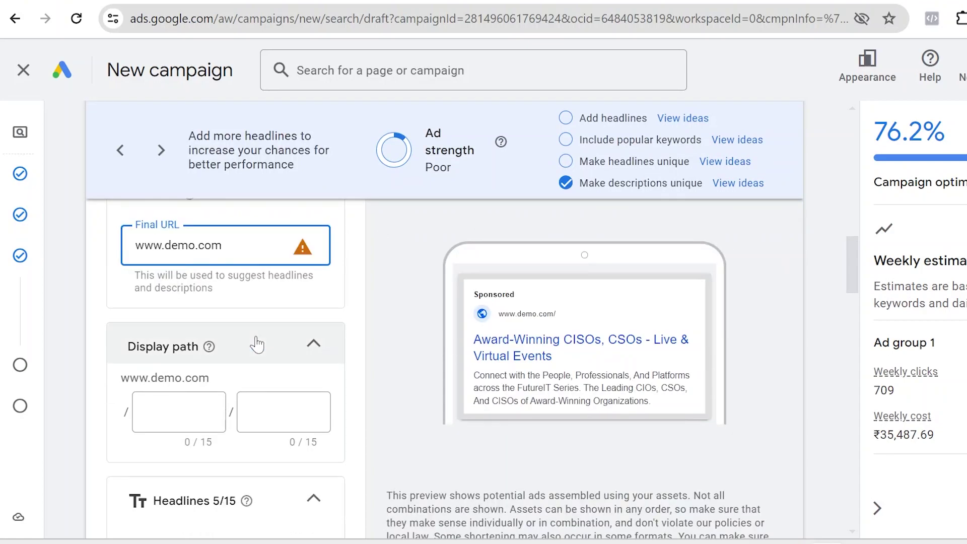
Inspect the ad's two display path fields, collapse the Headlines section and review the ad descriptions.
click(216, 403)
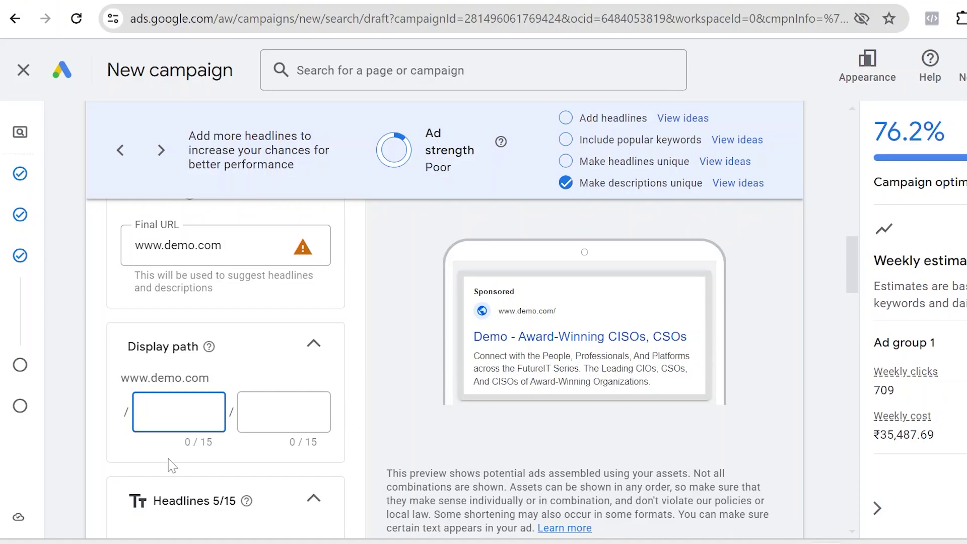
scroll(174, 433, down, 2)
click(296, 325)
scroll(292, 328, down, 2)
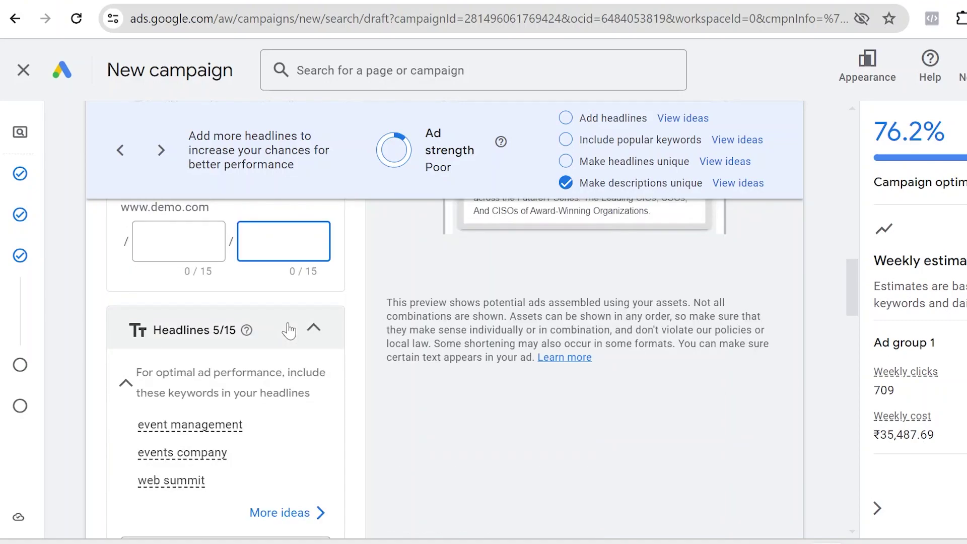
click(312, 333)
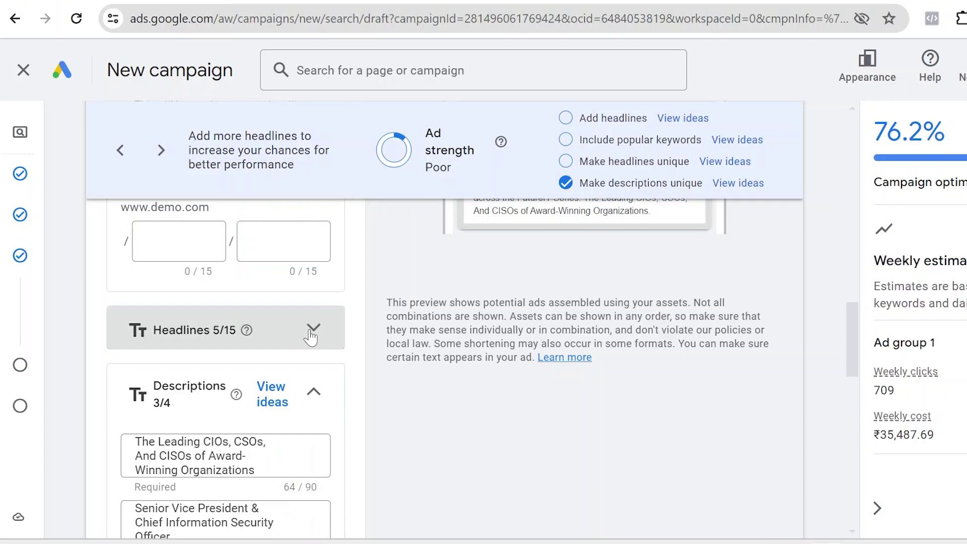
scroll(233, 364, down, 3)
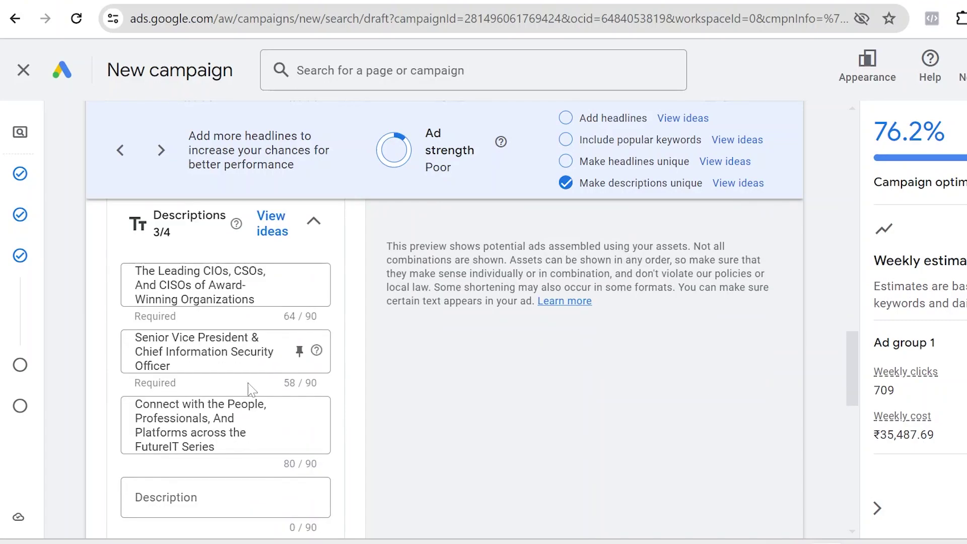
scroll(238, 342, up, 3)
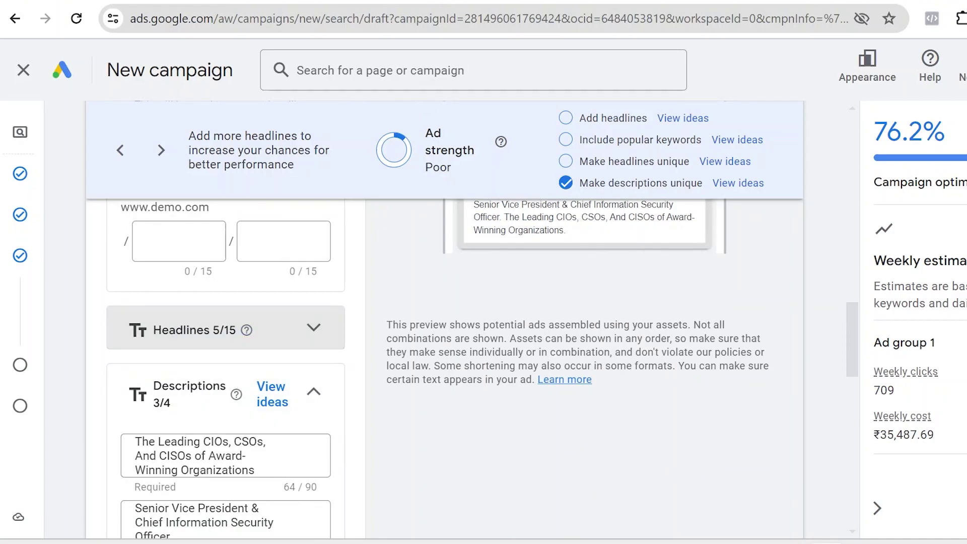
Search Google for "digital marketing course" in a new browser tab and examine the Coursera result's title and description.
key(ctrl+t)
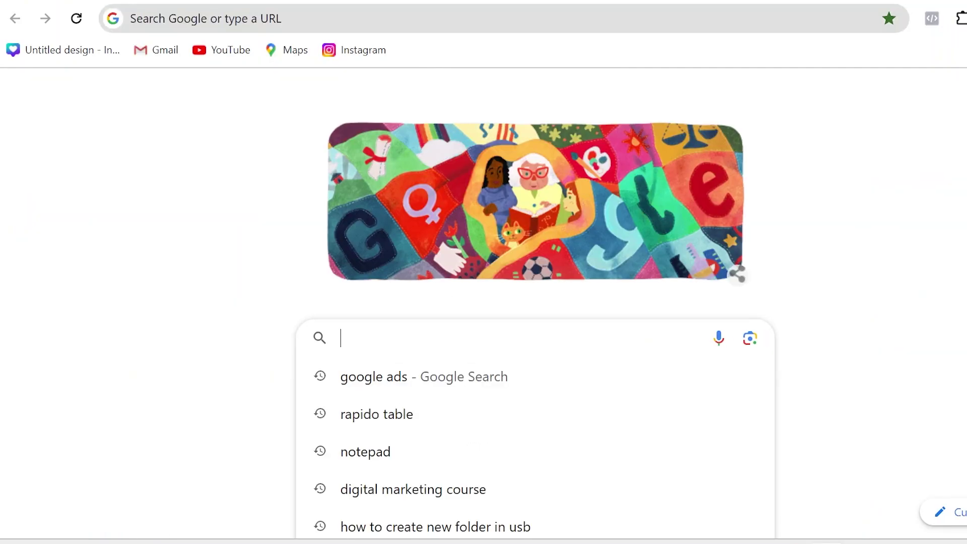
click(410, 495)
scroll(428, 222, down, 2)
scroll(431, 244, up, 2)
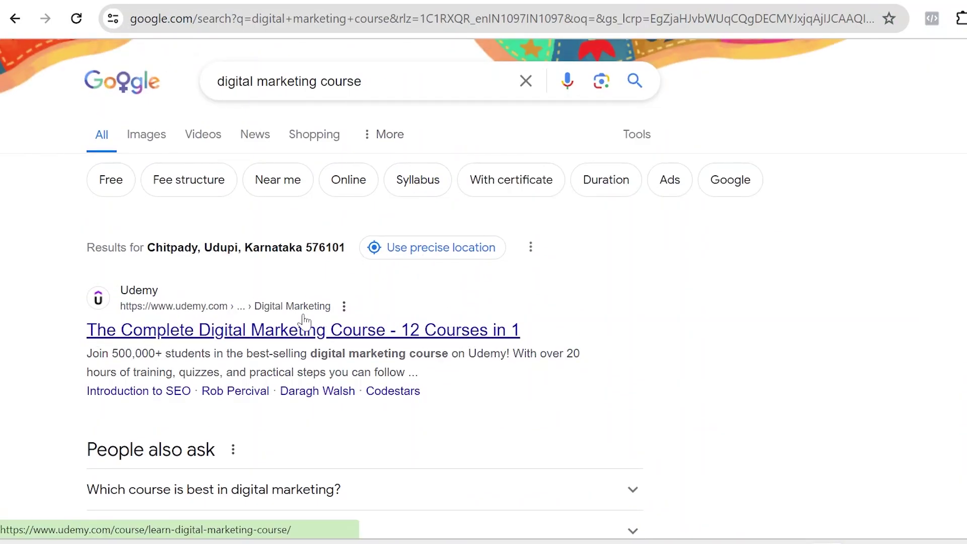
scroll(322, 327, down, 8)
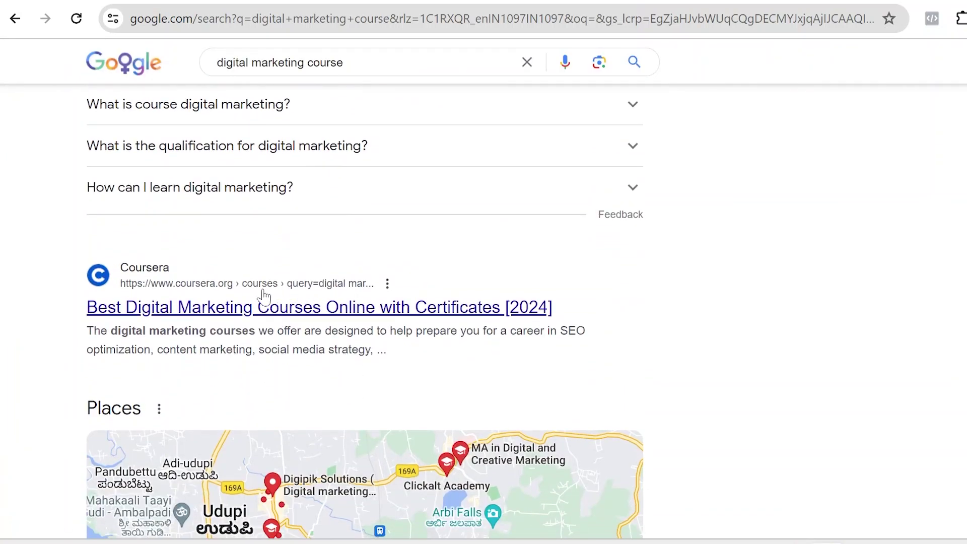
click(260, 305)
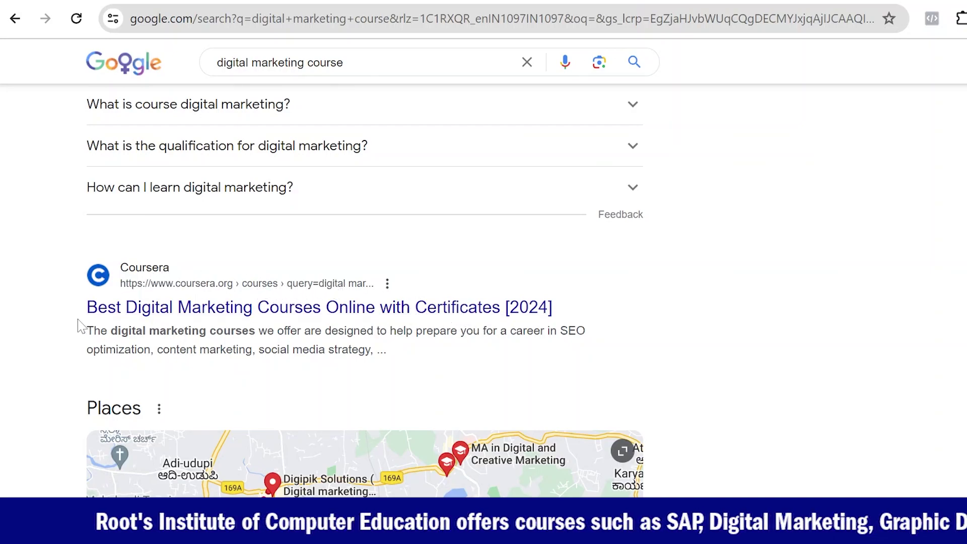
drag(86, 326, 437, 382)
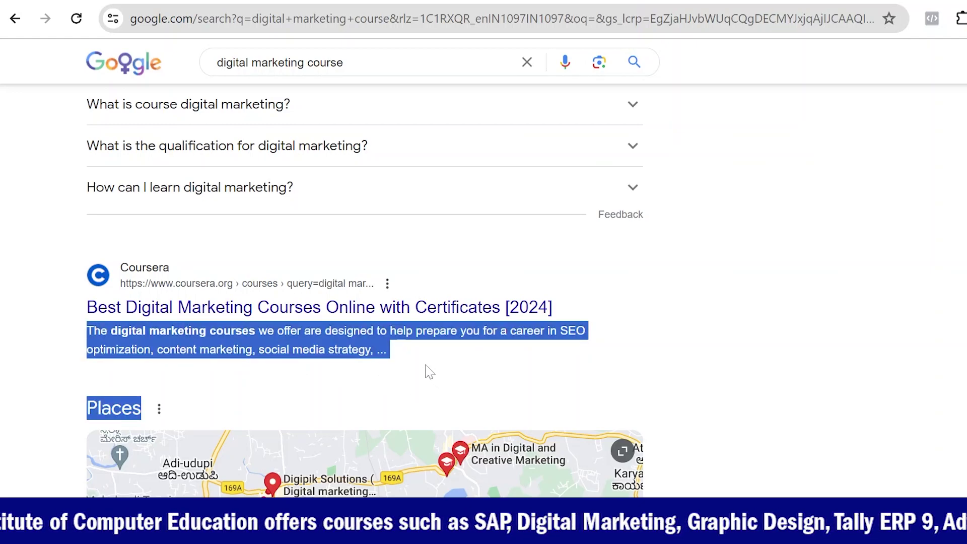
click(428, 371)
Find the sponsored A and M Edu Solution ad in the search results and examine its Sponsored label, headline and description.
scroll(428, 370, down, 10)
scroll(427, 370, down, 20)
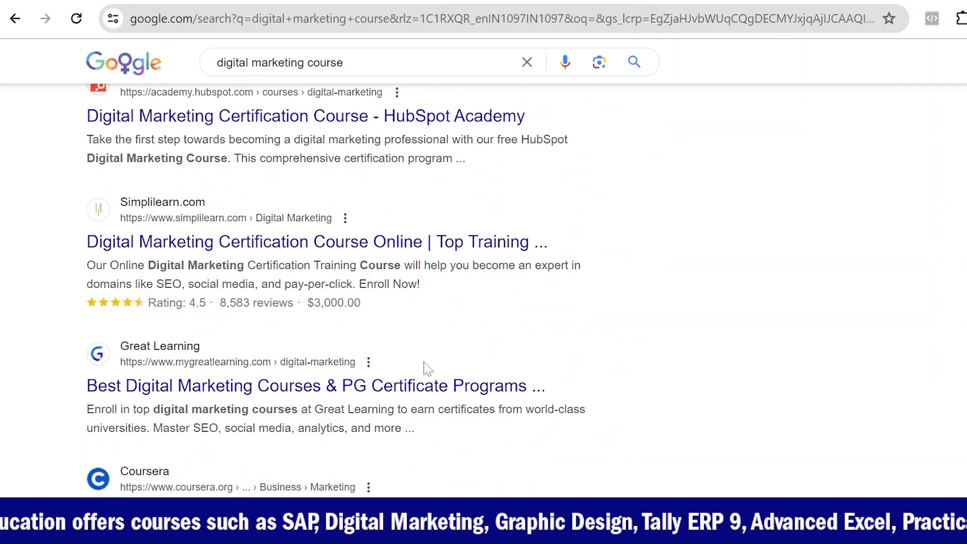
scroll(426, 367, up, 3)
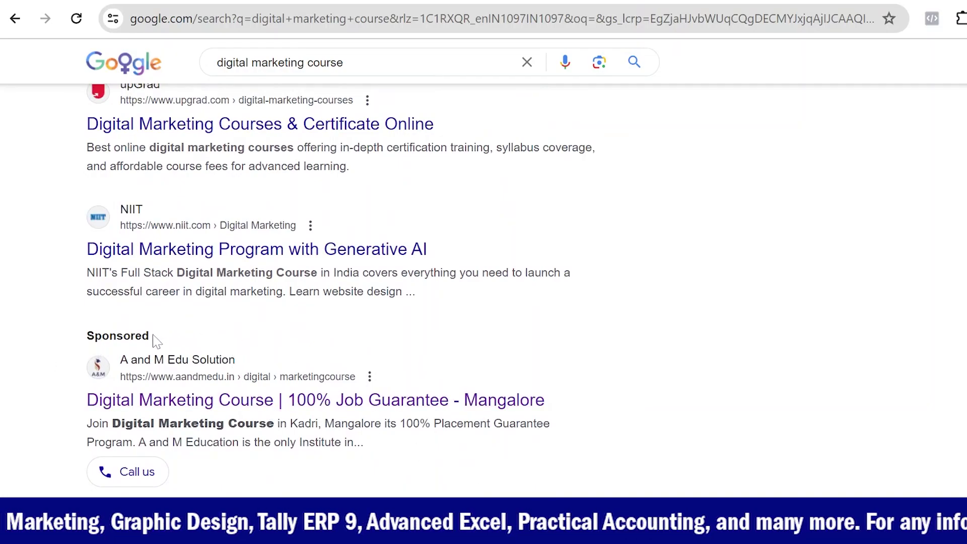
drag(152, 337, 45, 340)
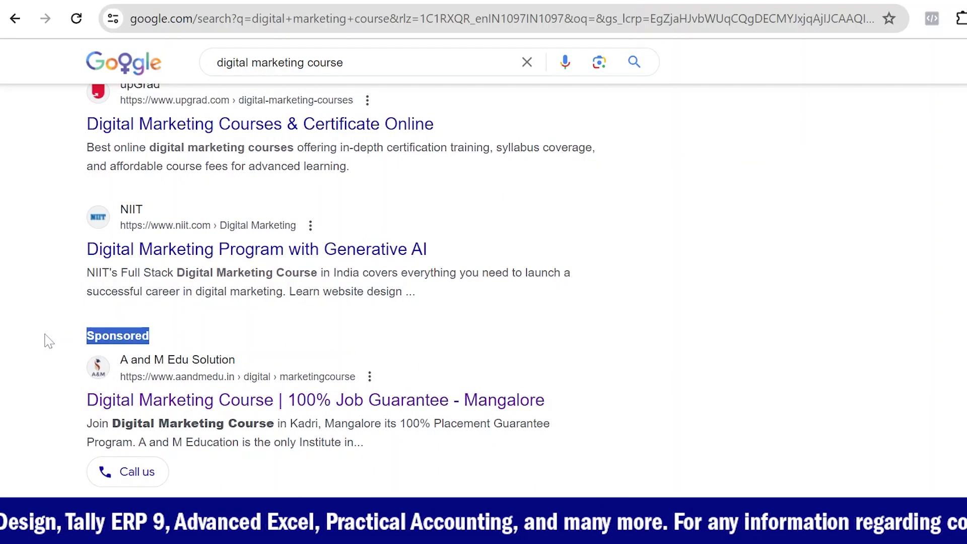
click(320, 336)
scroll(700, 335, down, 2)
scroll(769, 222, up, 8)
scroll(705, 201, down, 8)
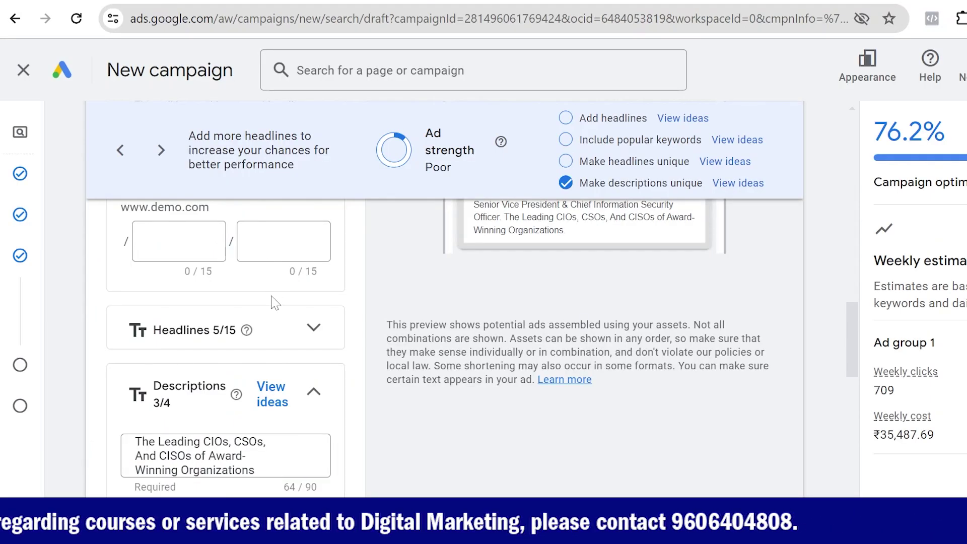
Back in the Google Ads campaign, open the form for creating a sitelink, examine its fields and close it without creating one.
scroll(275, 302, down, 10)
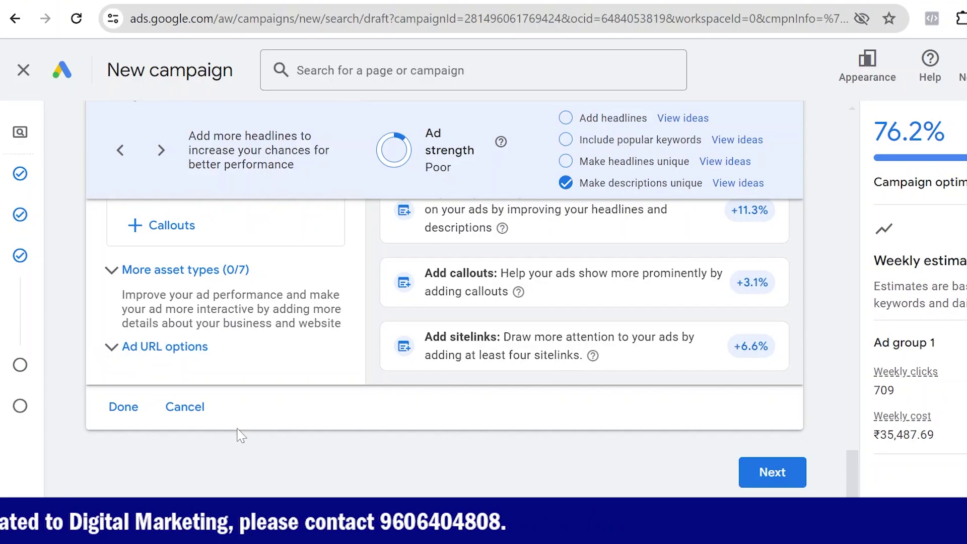
scroll(251, 347, up, 6)
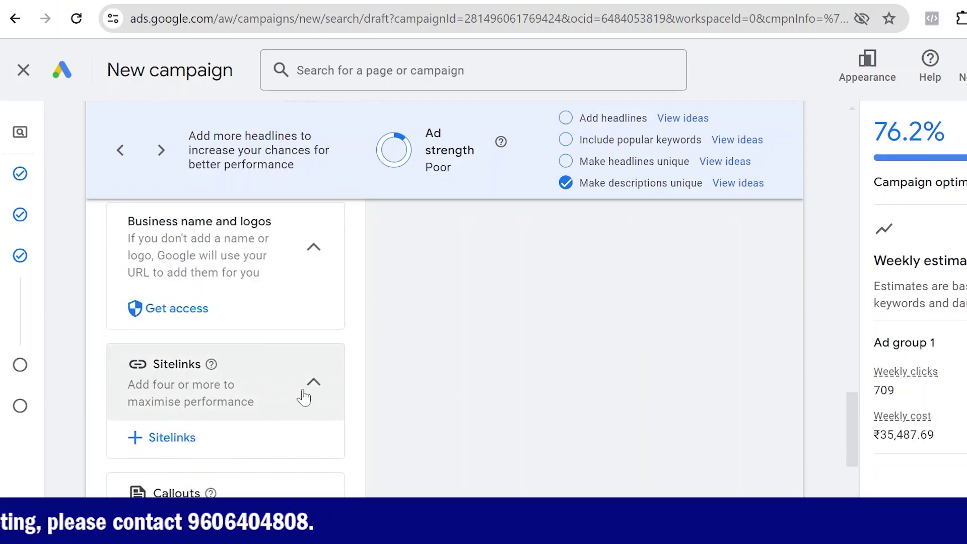
click(305, 400)
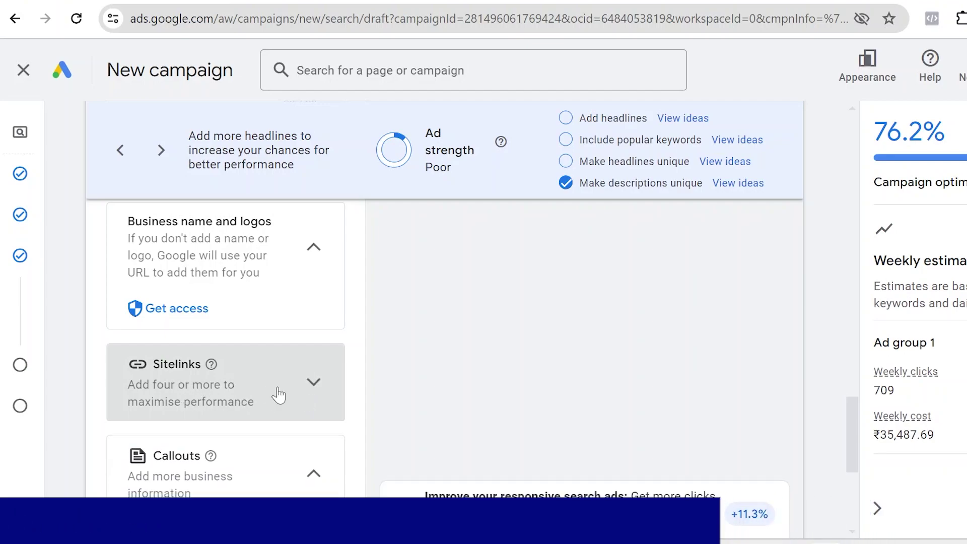
click(318, 387)
click(138, 444)
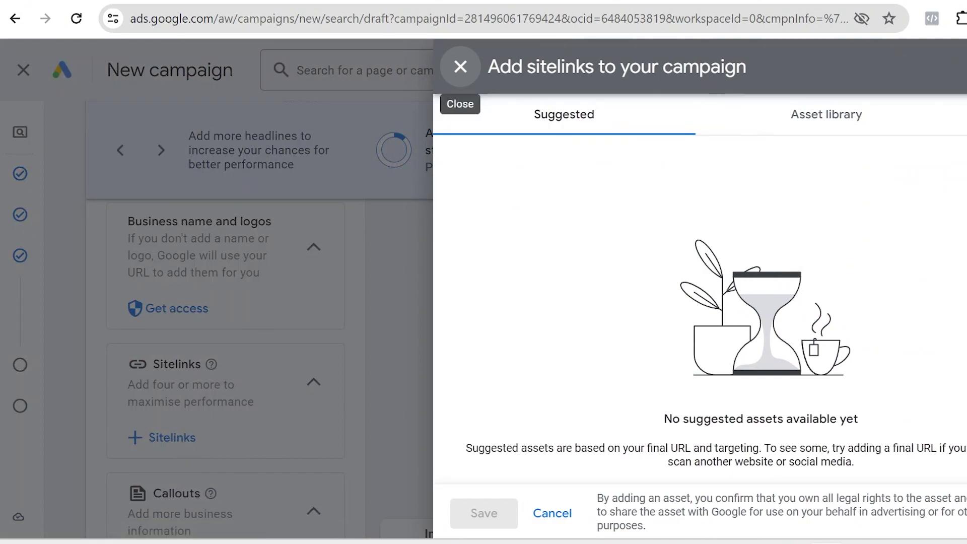
click(957, 151)
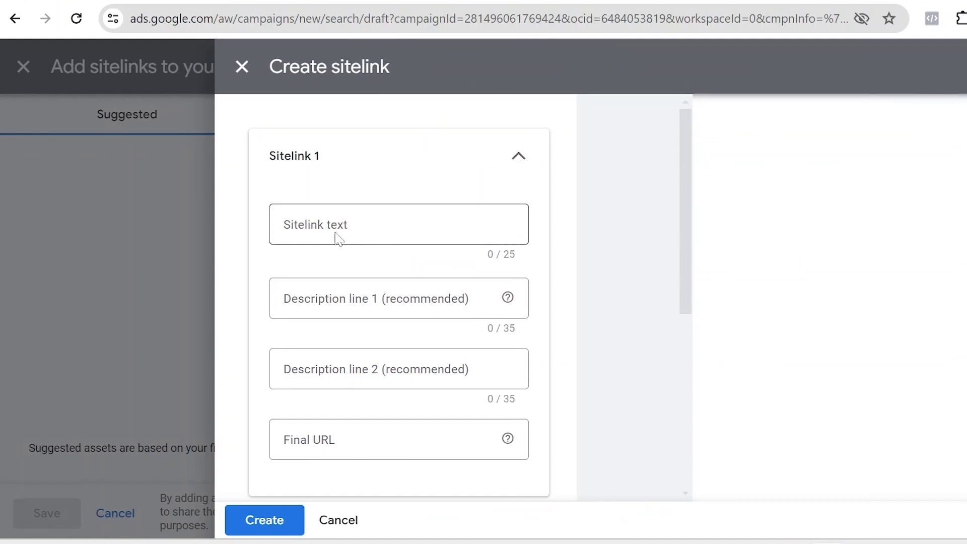
click(349, 228)
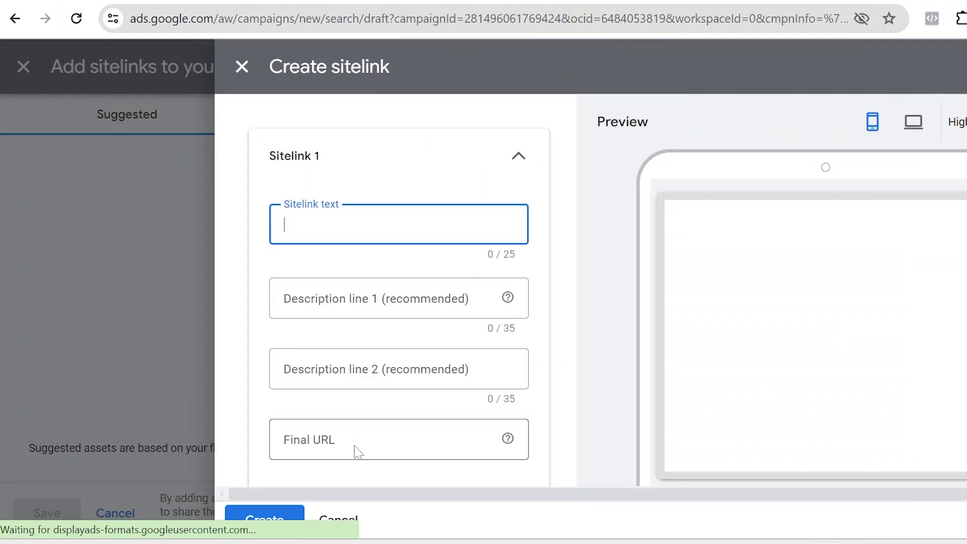
click(251, 62)
click(459, 66)
Open the campaign-level callouts form, examine its callout text fields and ad preview, and close it.
scroll(210, 474, down, 5)
scroll(207, 452, down, 2)
scroll(207, 452, up, 2)
click(136, 314)
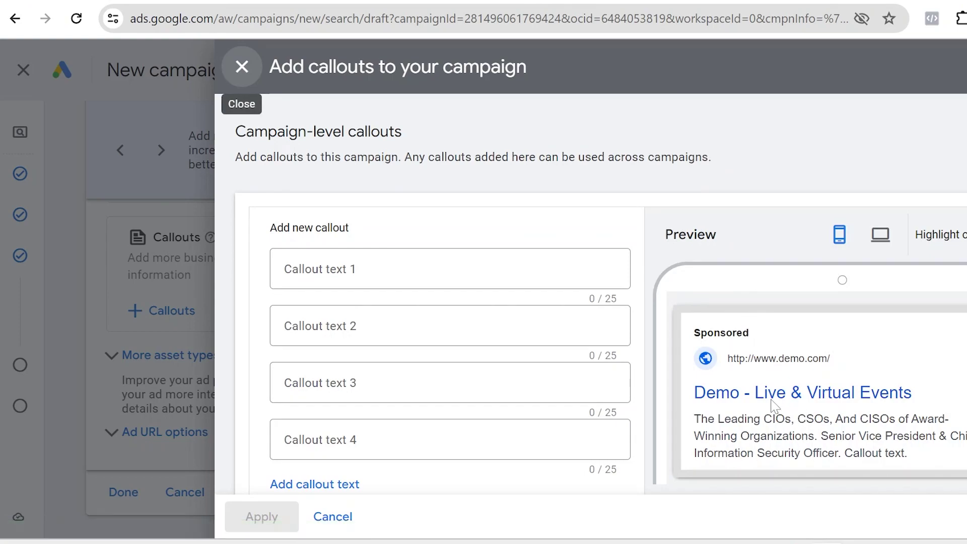
click(243, 68)
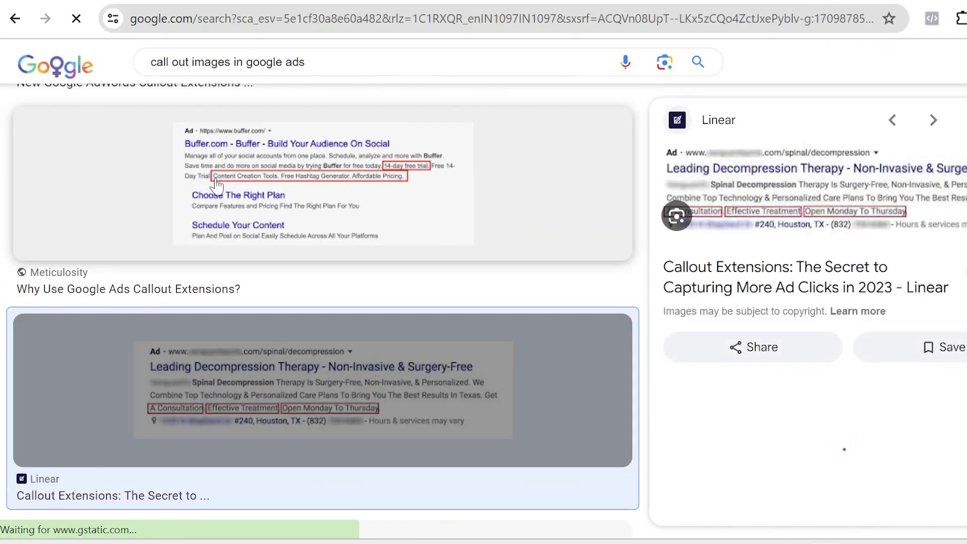
Examine the Meticulosity and WordStream callout extension examples in the Google image results for "call out images in google ads".
click(348, 171)
scroll(524, 233, up, 3)
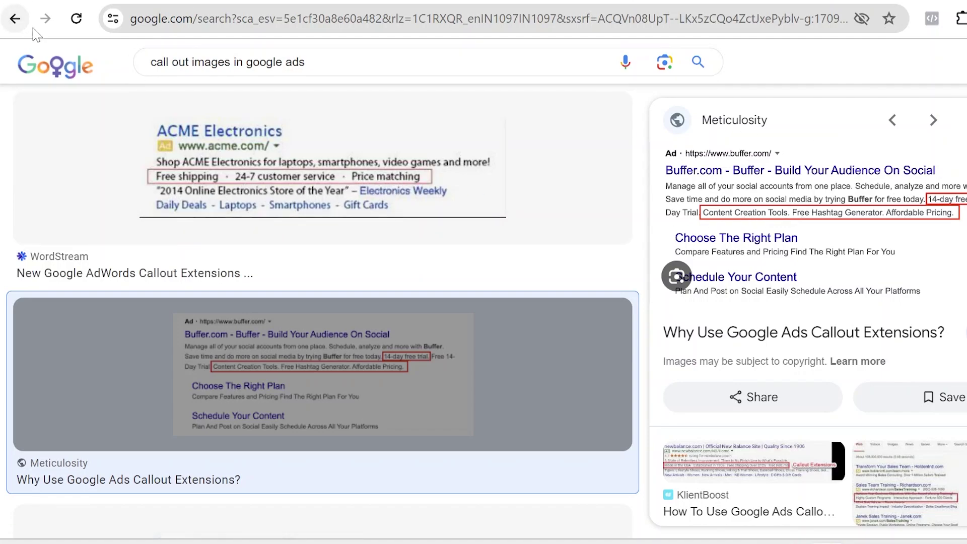
click(15, 18)
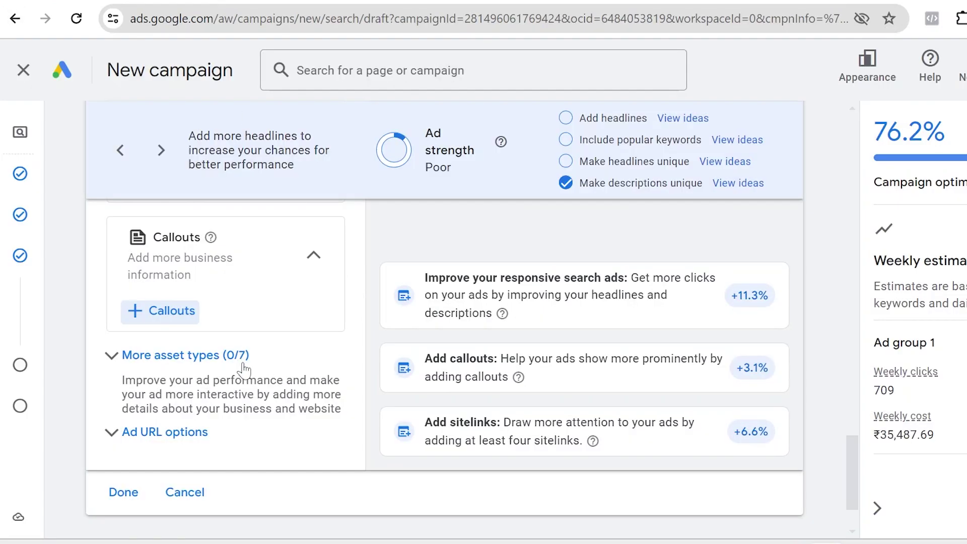
Continue from the campaign's Keywords and ads page to the Budget page and show its budget options.
scroll(236, 446, down, 2)
scroll(705, 403, up, 3)
scroll(813, 378, down, 3)
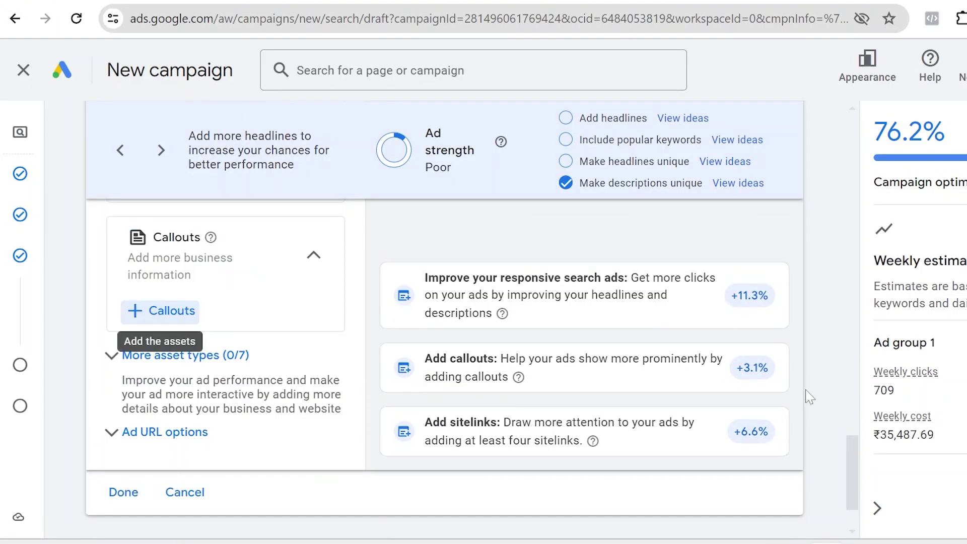
click(766, 481)
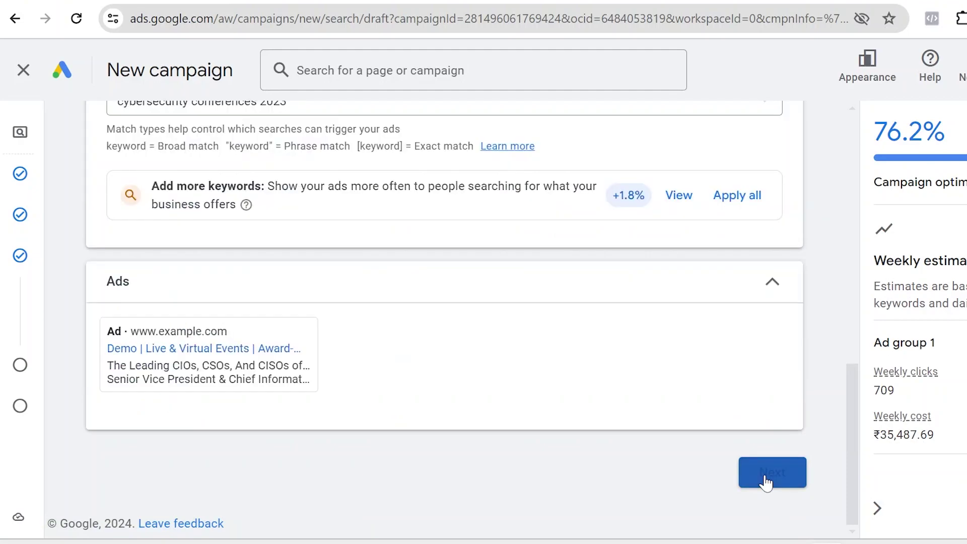
scroll(521, 285, down, 1)
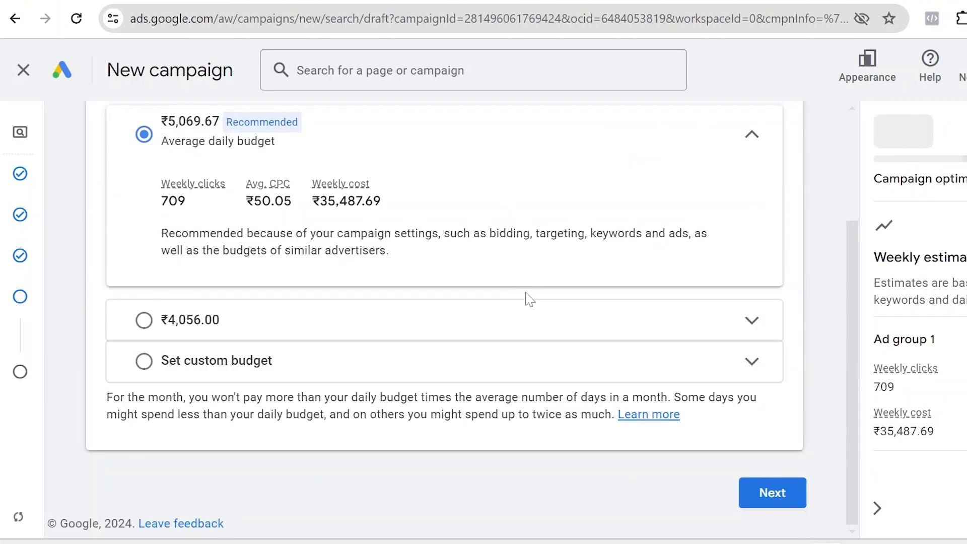
Choose a custom budget for the campaign and enter ₹03000 as the average daily amount.
click(142, 364)
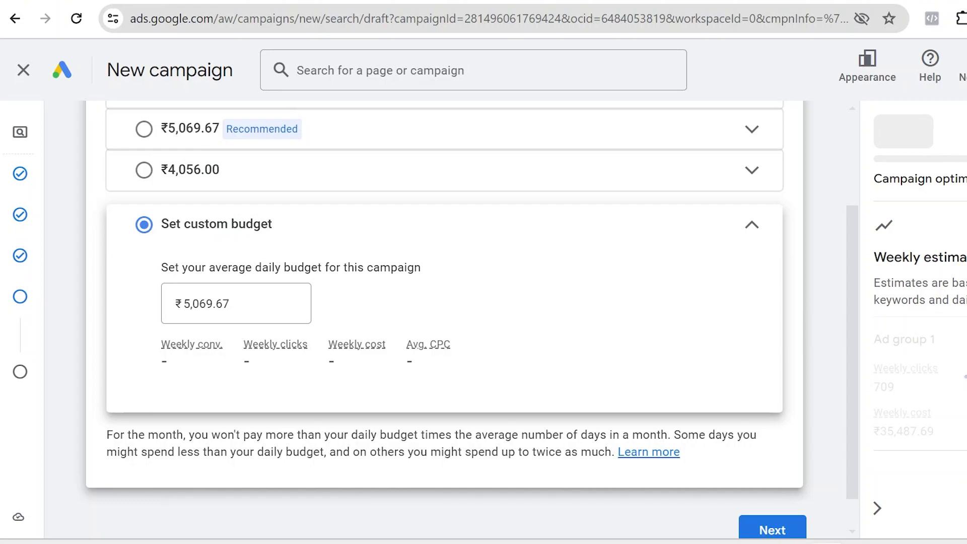
double_click(198, 303)
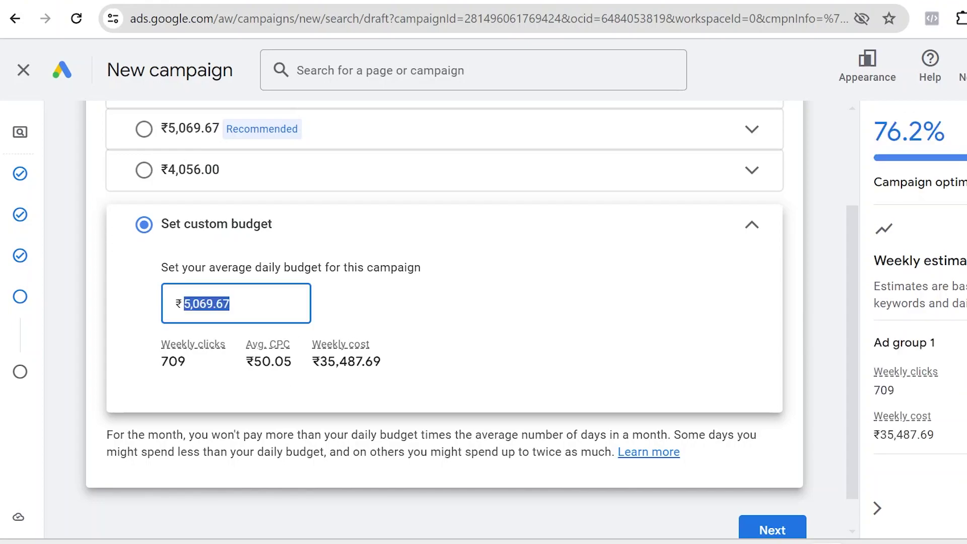
text(0)
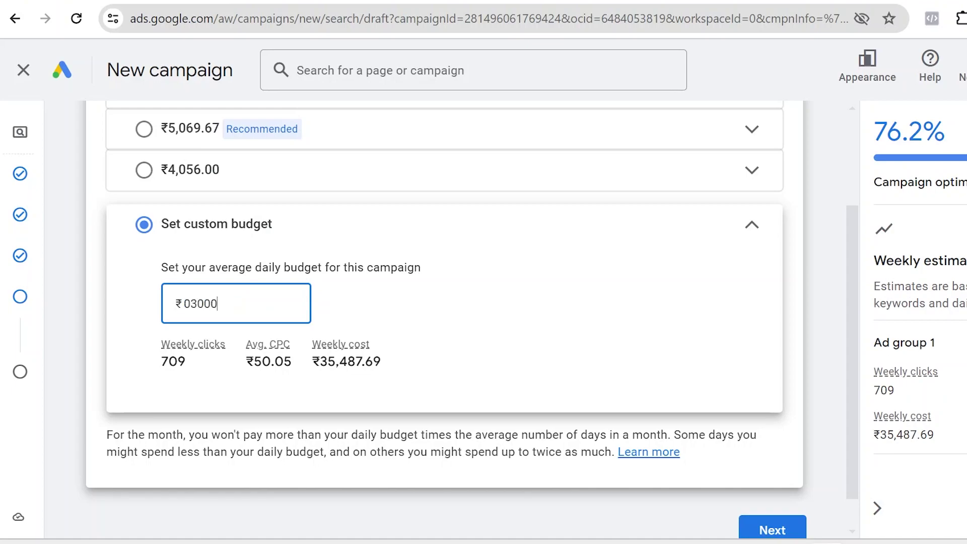
Set the custom average daily budget to ₹3000 and check the weekly clicks estimate.
key(BackSpace)
text(3000)
scroll(466, 302, down, 1)
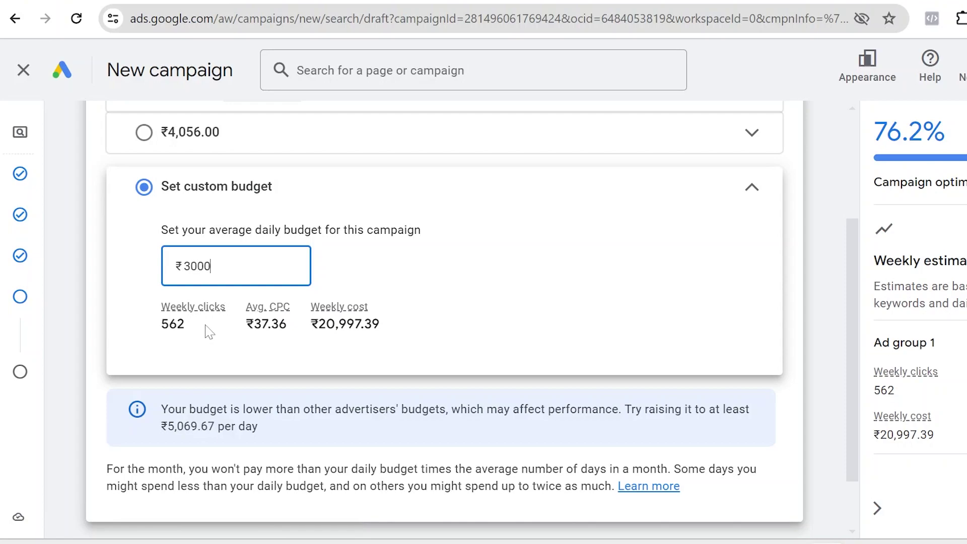
double_click(173, 323)
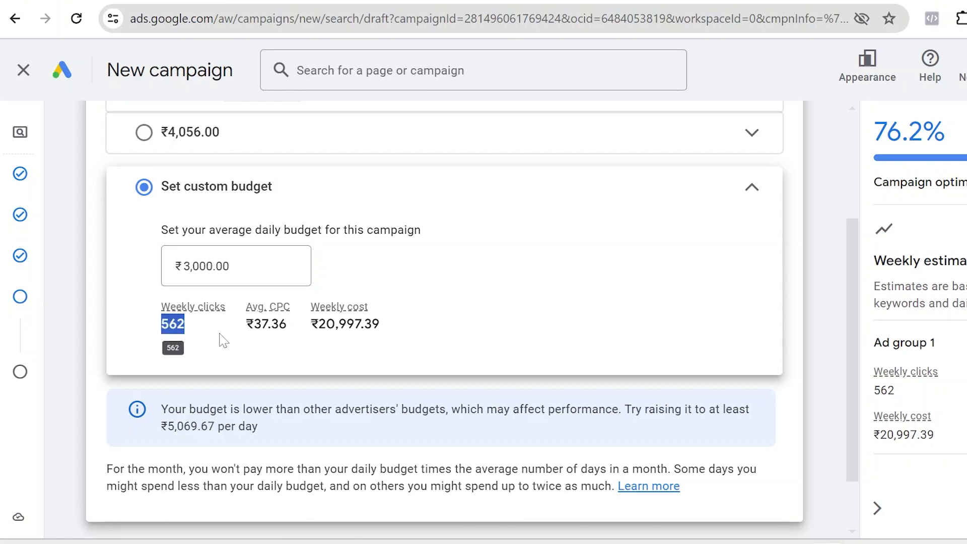
click(423, 297)
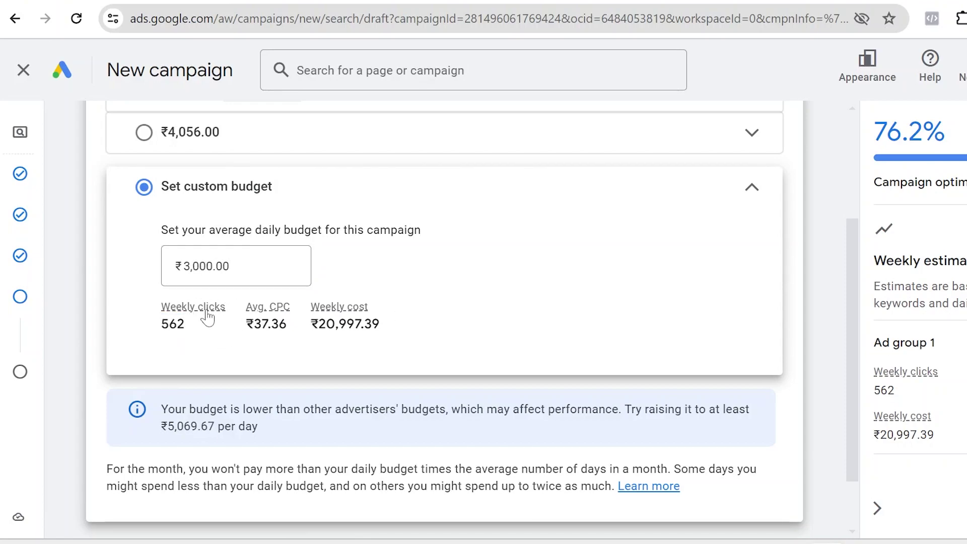
Check the custom budget's weekly cost estimate and continue from the Budget page to the campaign review.
mouse_move(192, 321)
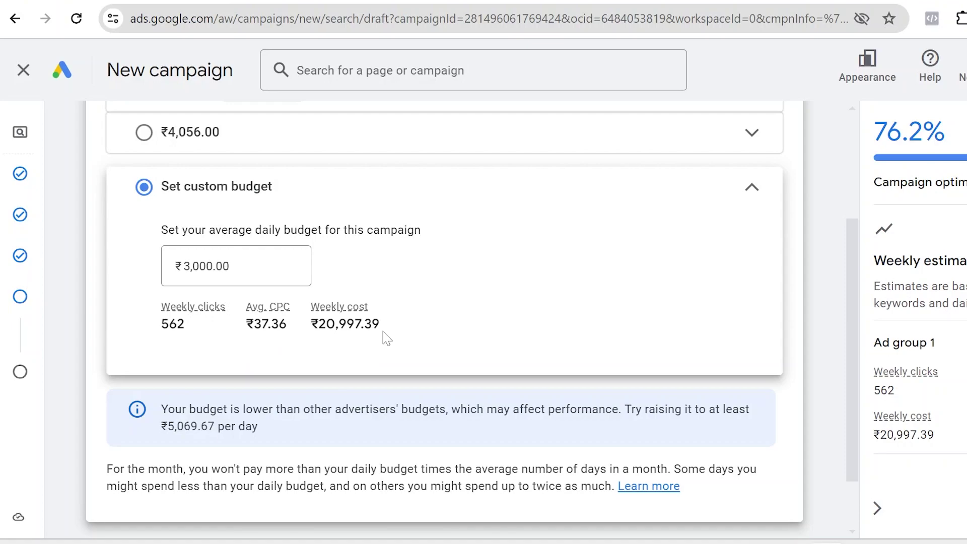
scroll(384, 328, up, 3)
scroll(385, 328, down, 5)
click(767, 492)
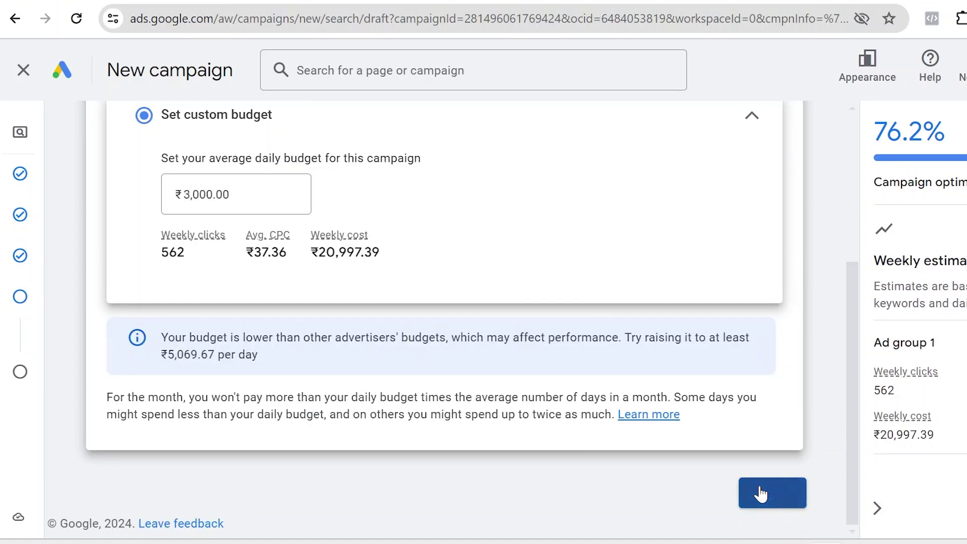
Examine the campaign review's issues, recommendations, overview, bidding, campaign settings, keywords, ads and budget.
scroll(113, 255, down, 3)
scroll(535, 252, up, 5)
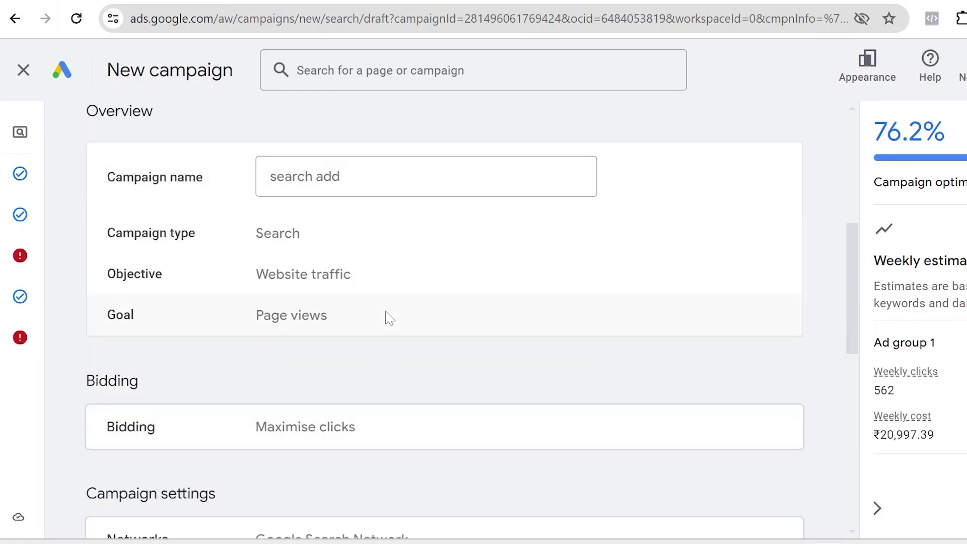
scroll(200, 287, up, 3)
scroll(501, 302, down, 2)
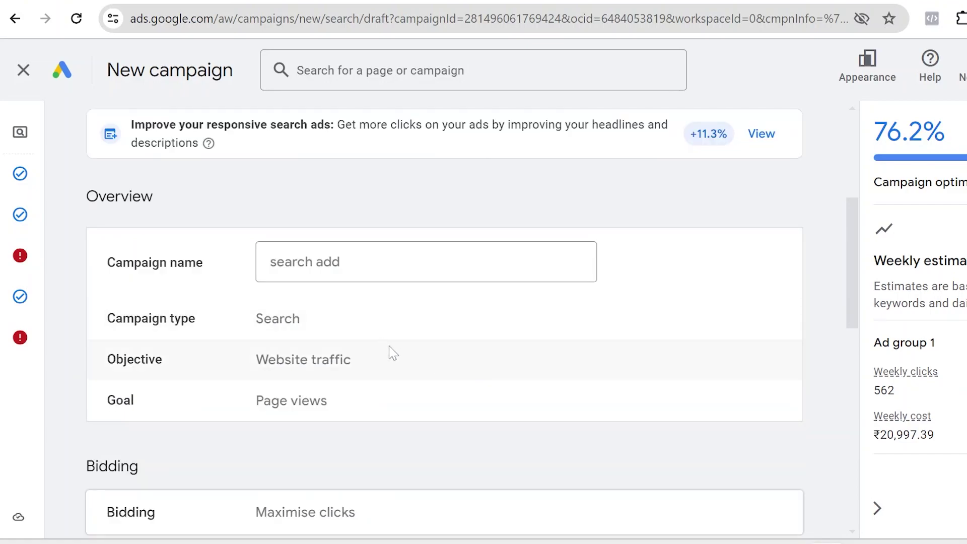
scroll(393, 345, down, 2)
scroll(401, 353, down, 10)
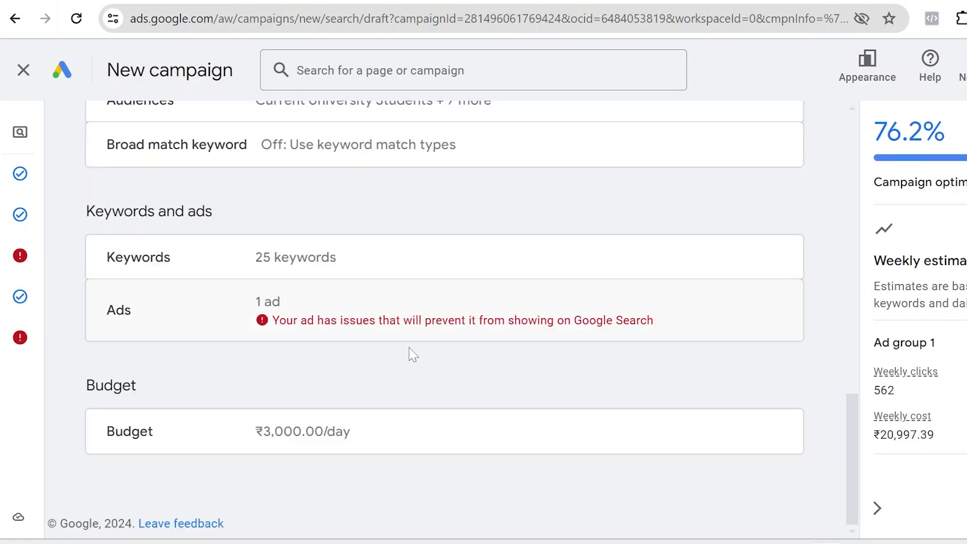
scroll(410, 268, up, 6)
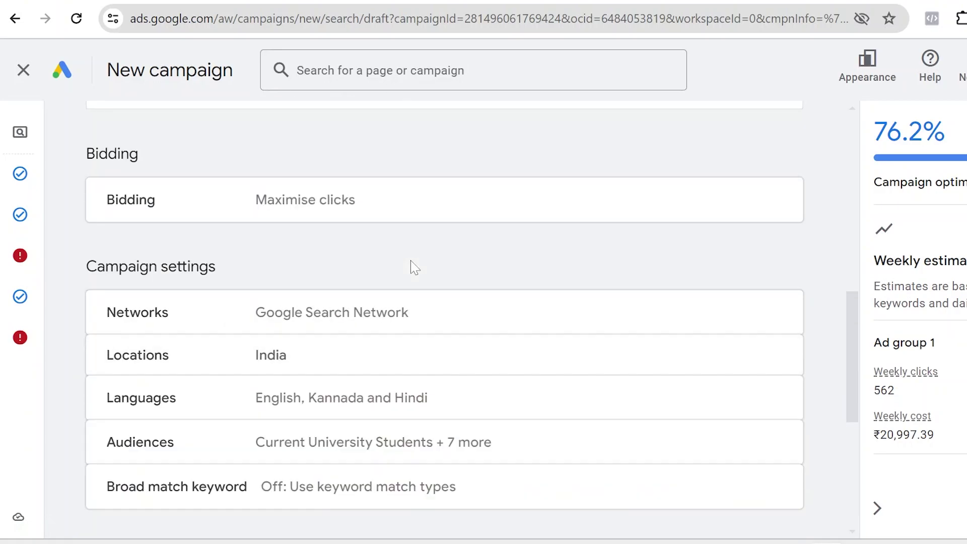
scroll(412, 267, down, 6)
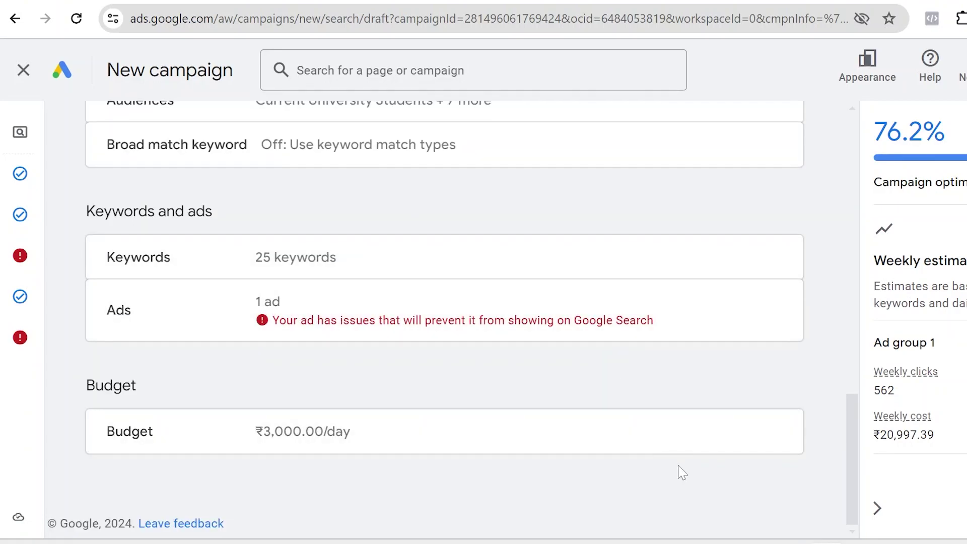
mouse_move(26, 324)
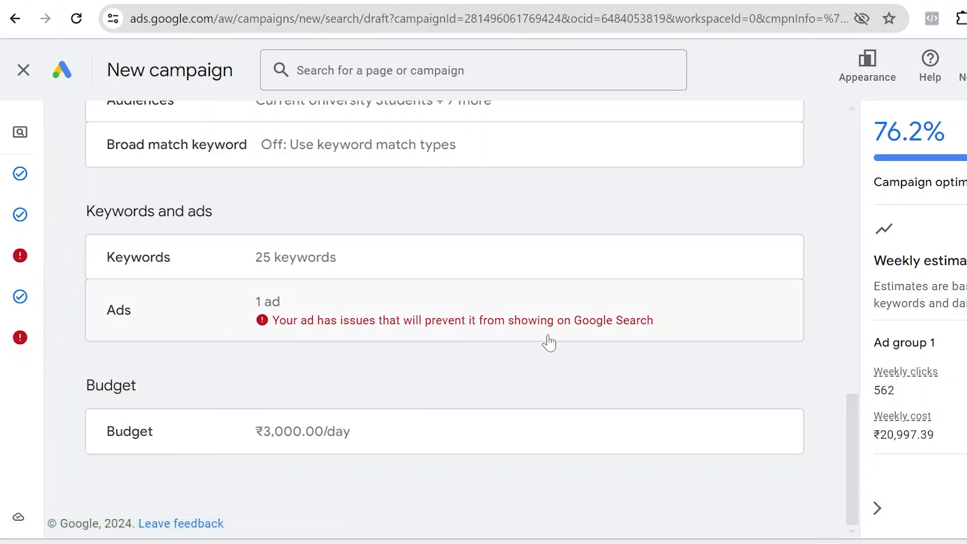
scroll(551, 341, up, 8)
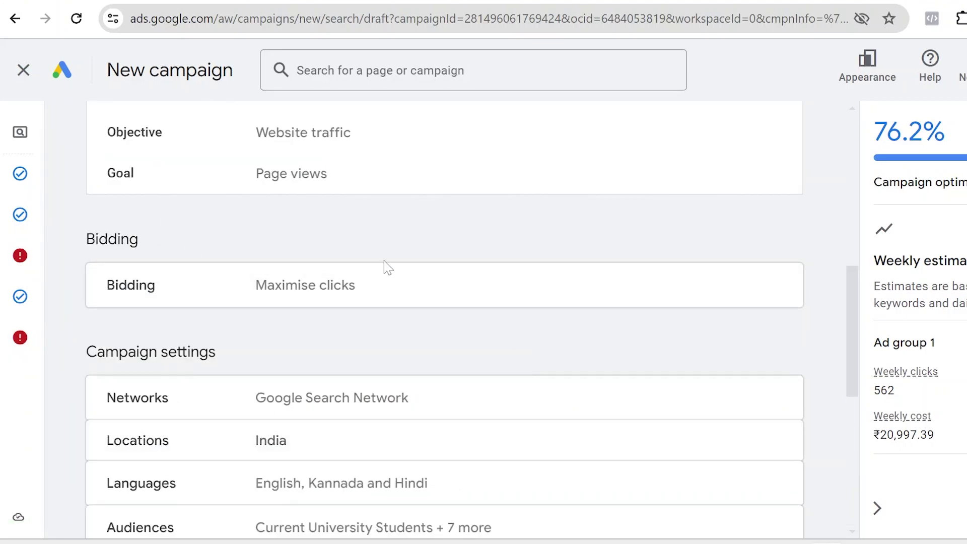
scroll(385, 267, up, 5)
scroll(401, 326, down, 3)
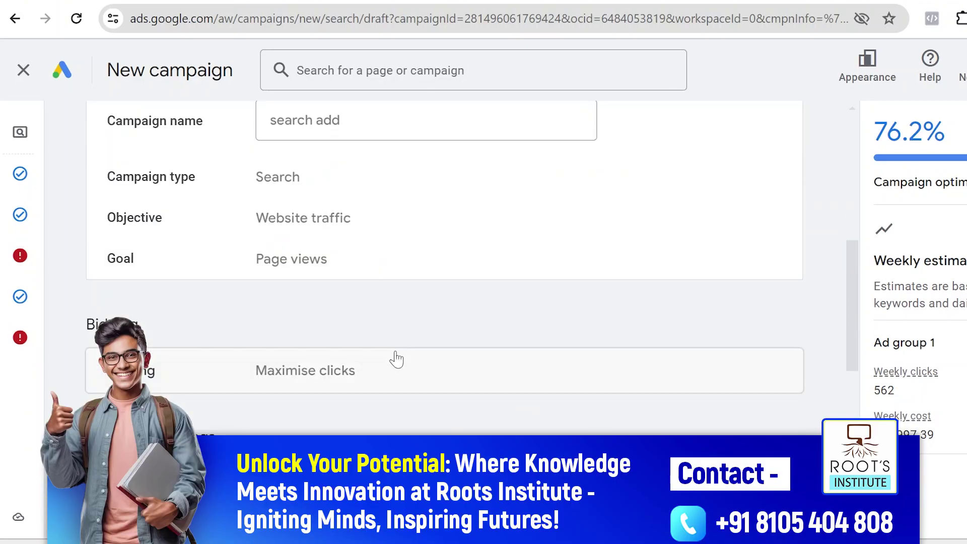
scroll(394, 272, up, 5)
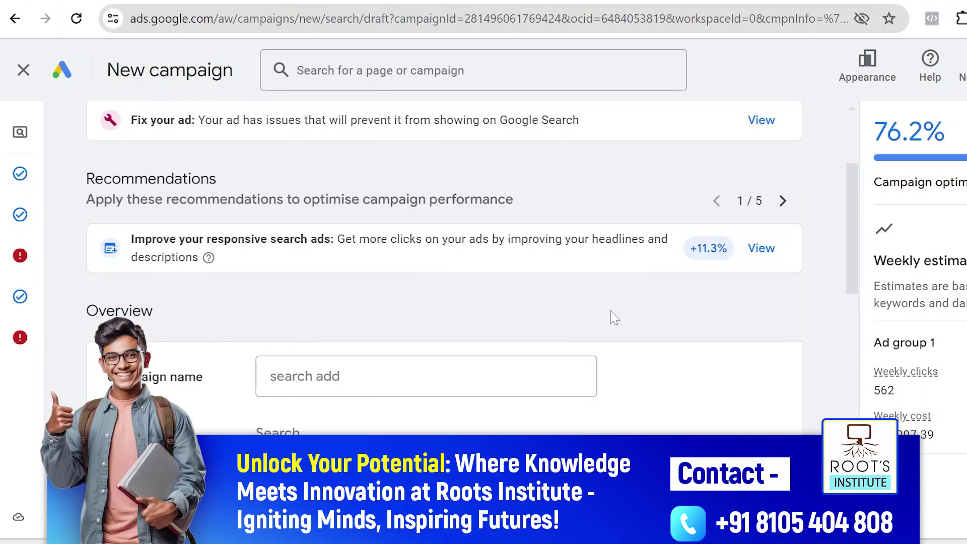
scroll(609, 339, up, 3)
scroll(609, 339, down, 12)
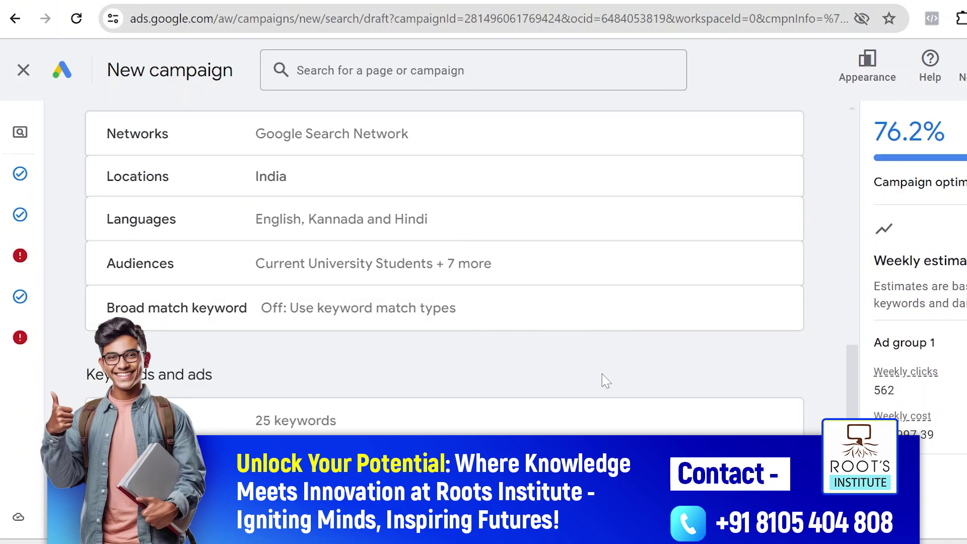
scroll(609, 392, down, 3)
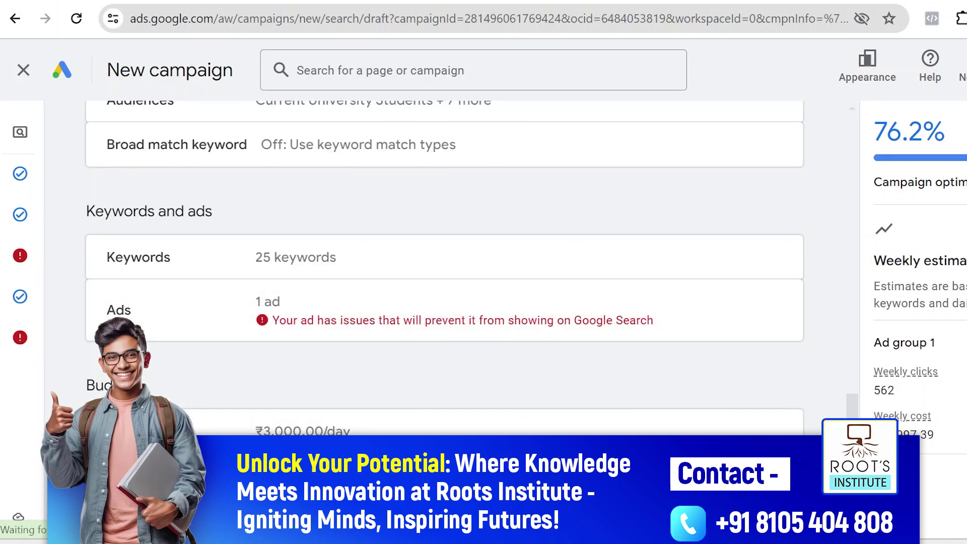
scroll(533, 274, up, 15)
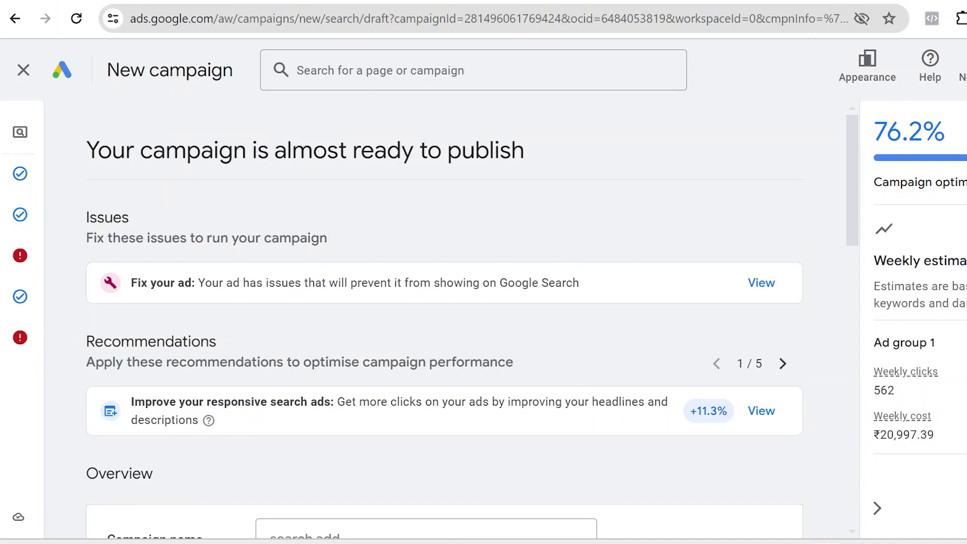
Try to view the "Fix your ad" issue and recheck the campaign settings, keywords and ads in the review.
mouse_move(39, 215)
click(760, 282)
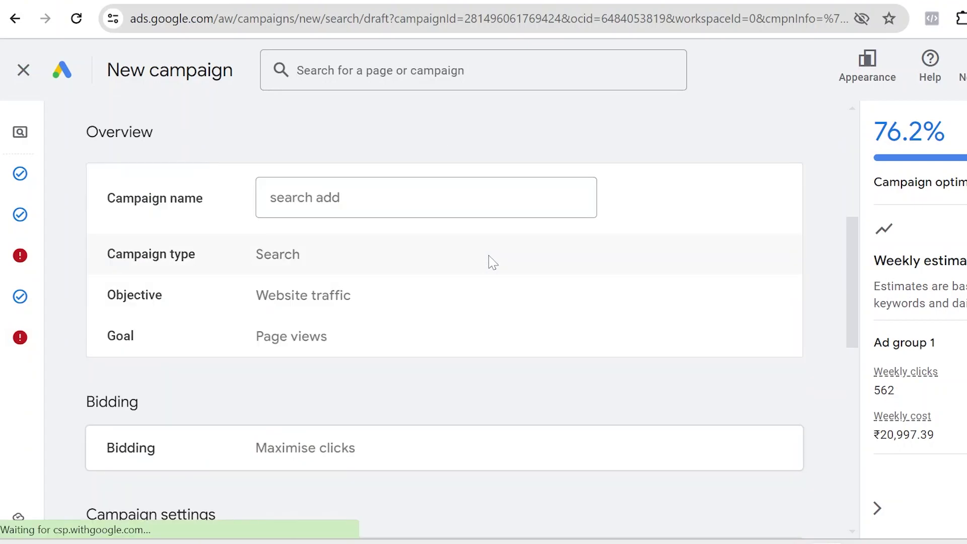
scroll(496, 272, up, 3)
scroll(353, 259, down, 3)
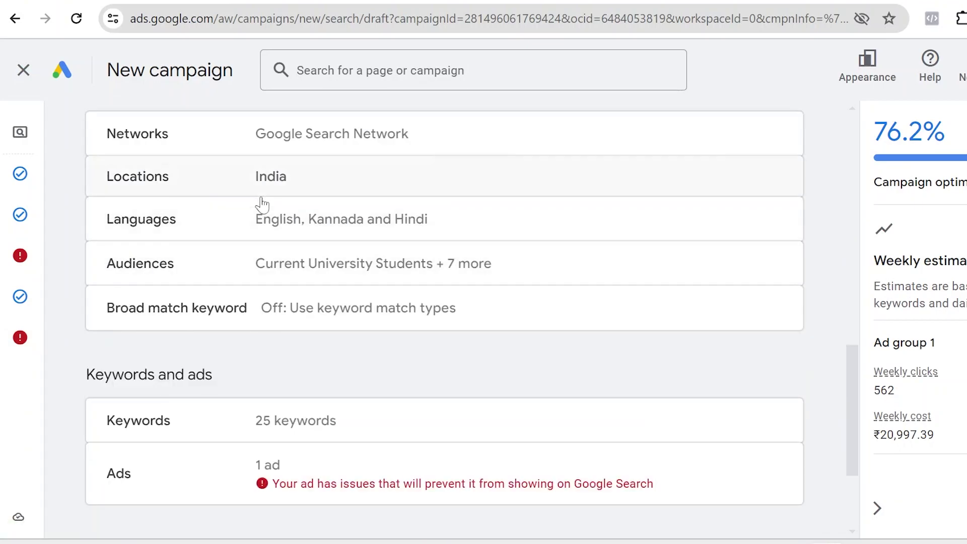
scroll(177, 181, up, 7)
scroll(509, 298, down, 10)
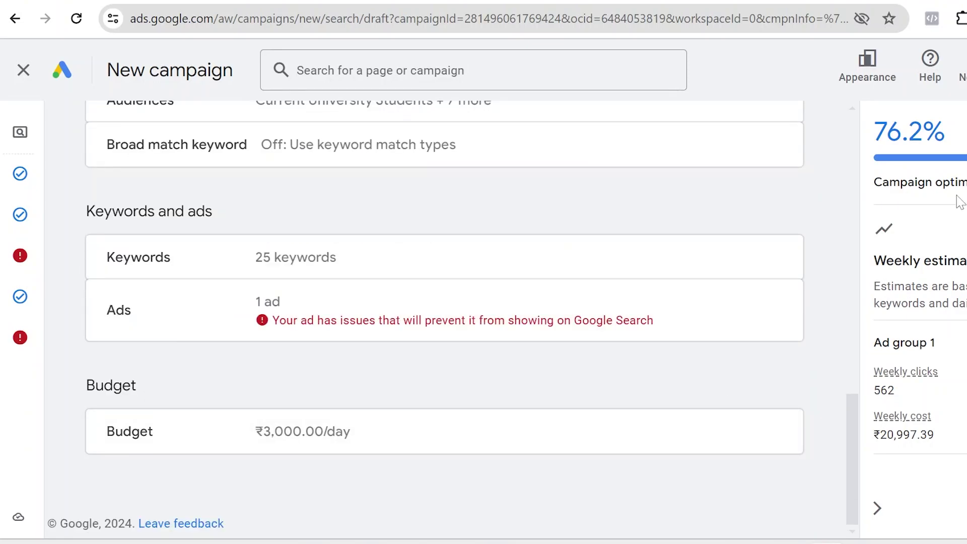
Collapse the optimisation score and weekly estimates pane and return to the review's issues and recommendations.
click(877, 510)
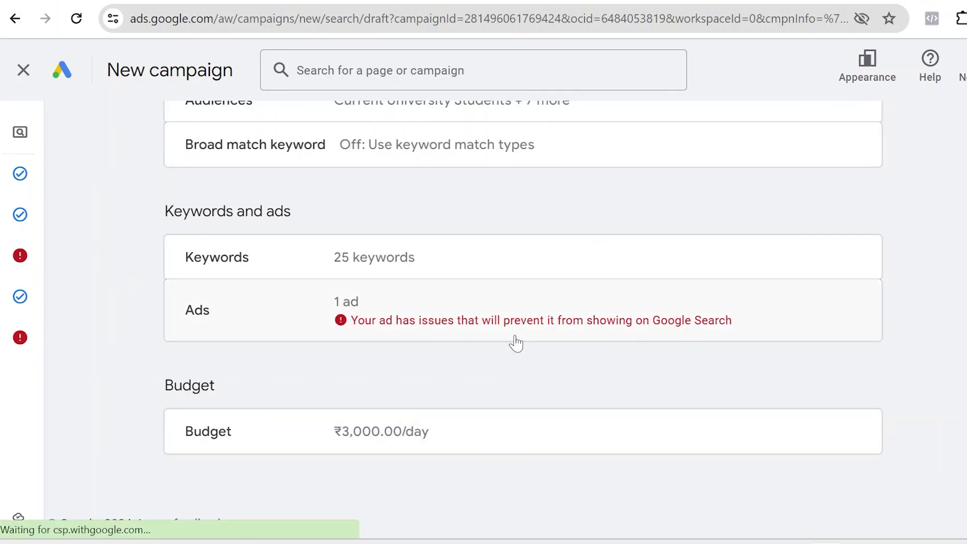
scroll(554, 356, up, 5)
scroll(600, 363, up, 10)
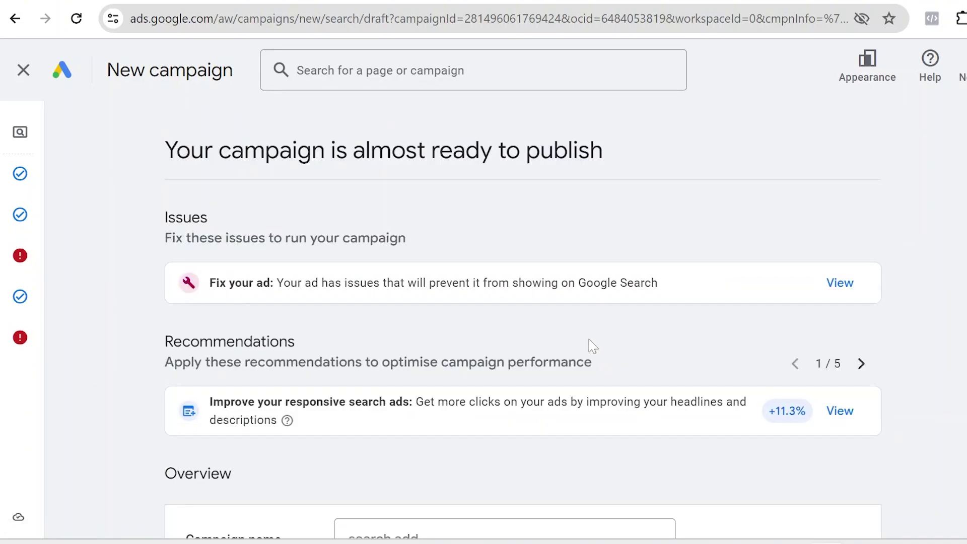